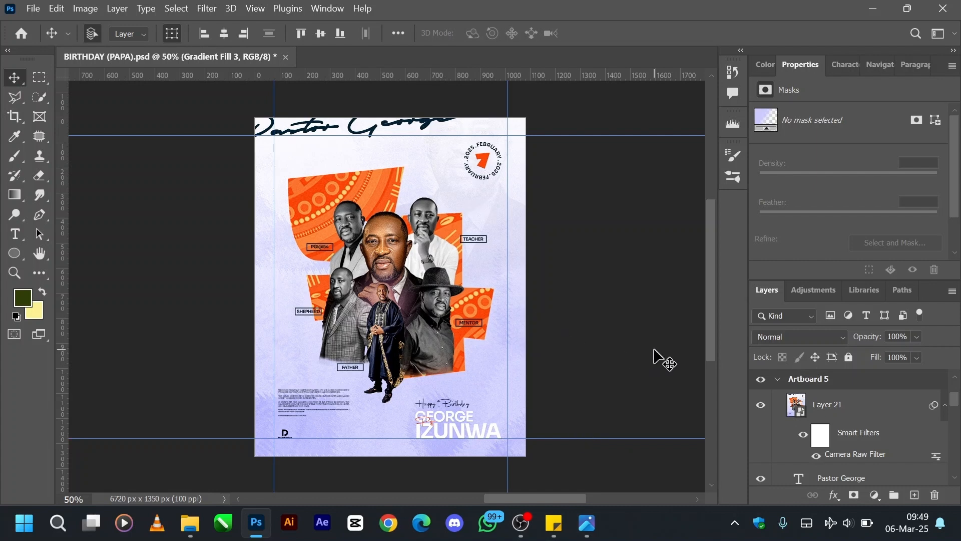
Look at the 50 Years birthday flyer reference in the image viewer and return to the Photoshop design.
click(588, 537)
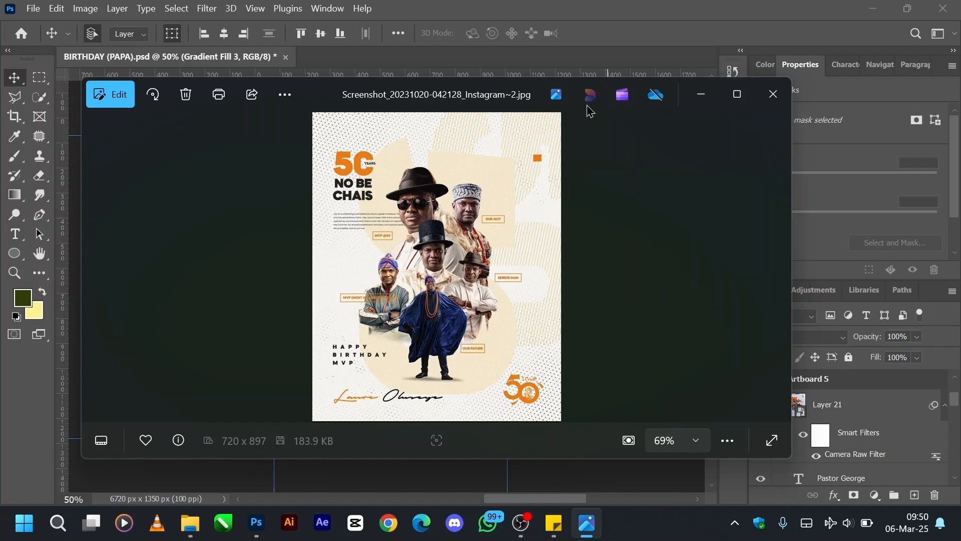
click(702, 95)
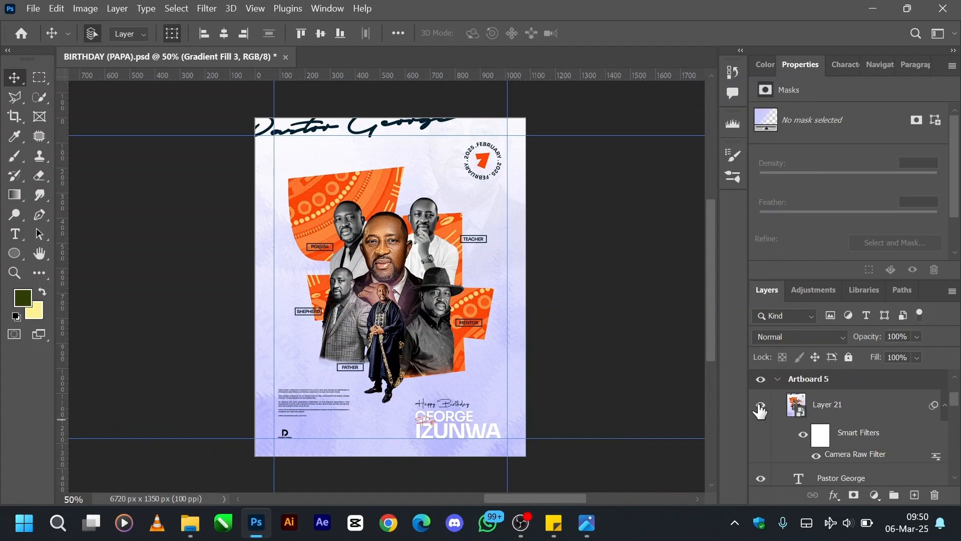
Hide all the layers of Artboard 5 and show only the Gradient Fill 3 background.
drag(761, 411, 761, 466)
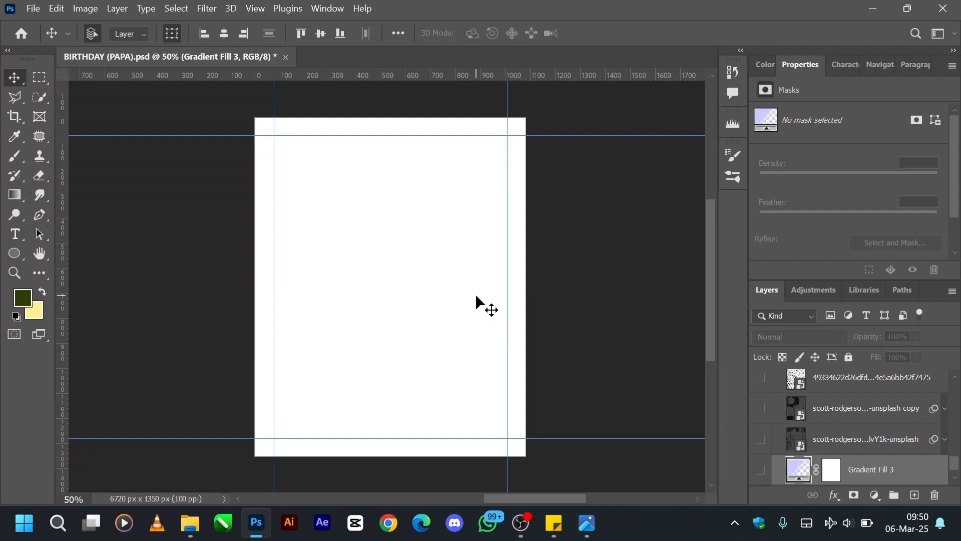
click(761, 470)
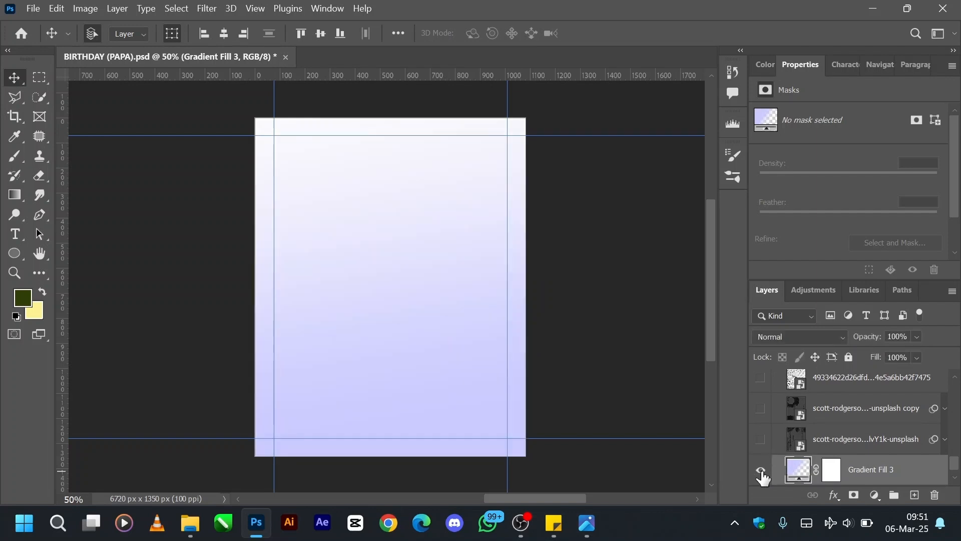
Inspect the Gradient Fill 3 settings, including the end color stop and end opacity stop, and keep them as they are.
double_click(802, 469)
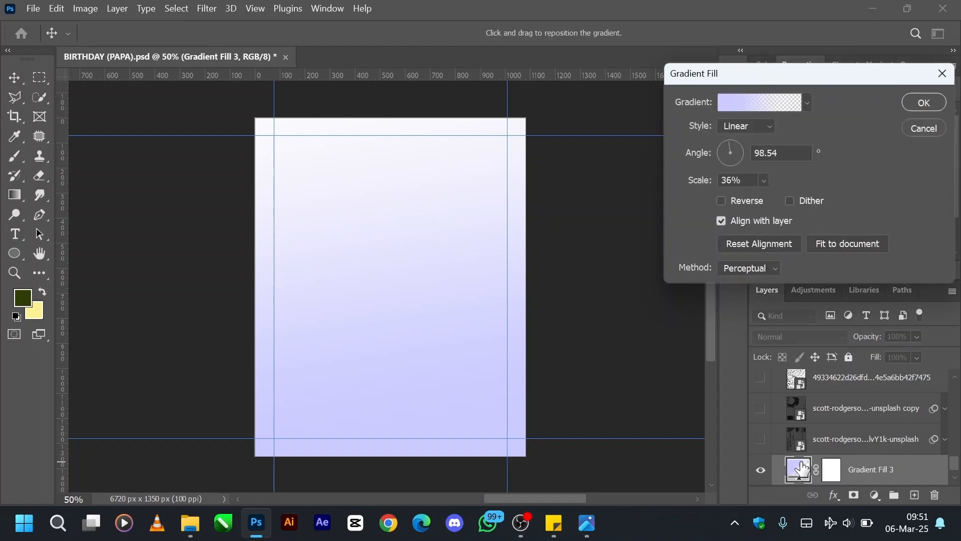
click(763, 99)
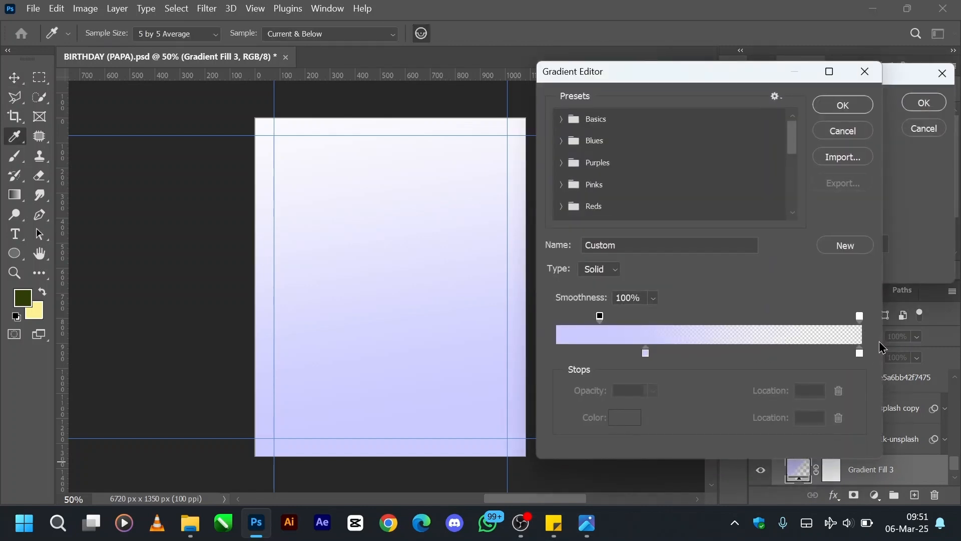
click(860, 354)
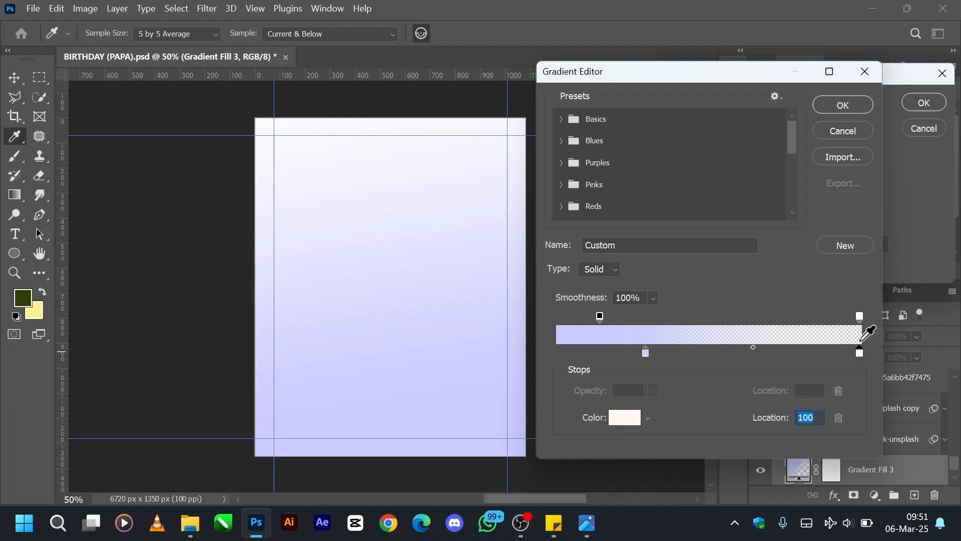
click(860, 316)
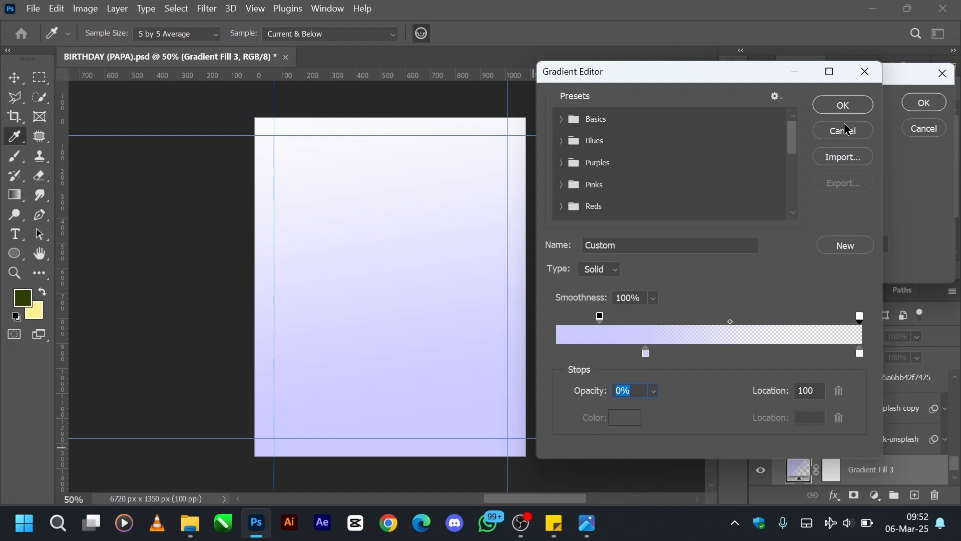
click(835, 107)
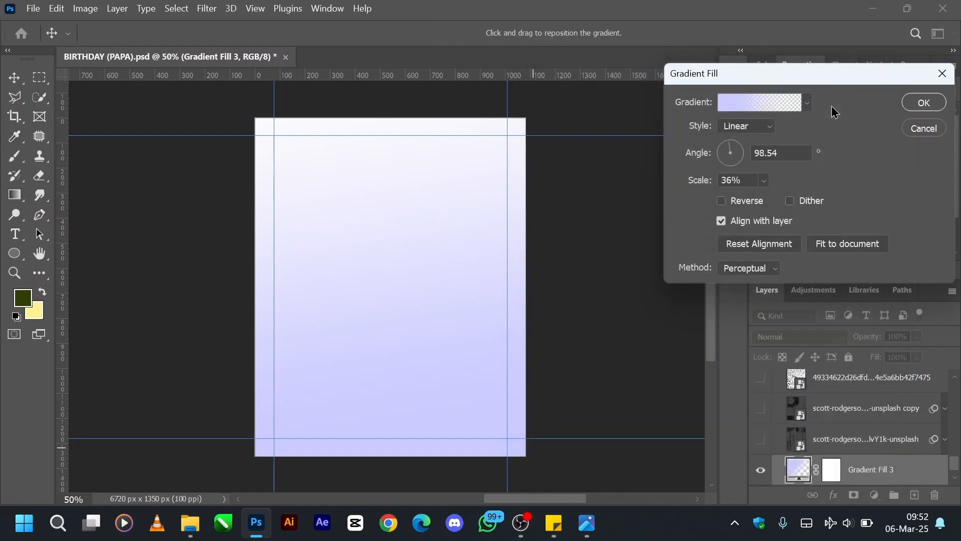
click(922, 103)
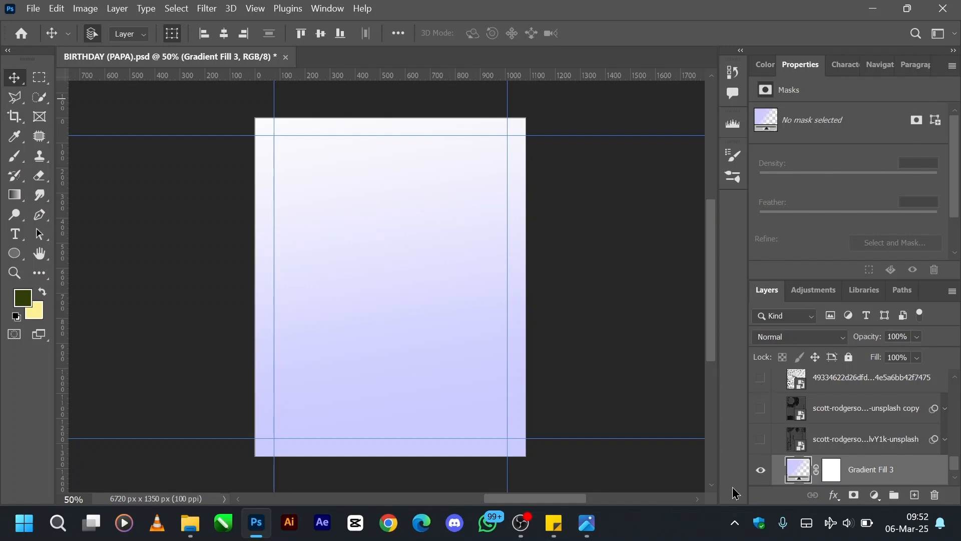
Show the unsplash texture layer directly above Gradient Fill 3 and set it to Normal blend mode at 100% opacity.
click(761, 447)
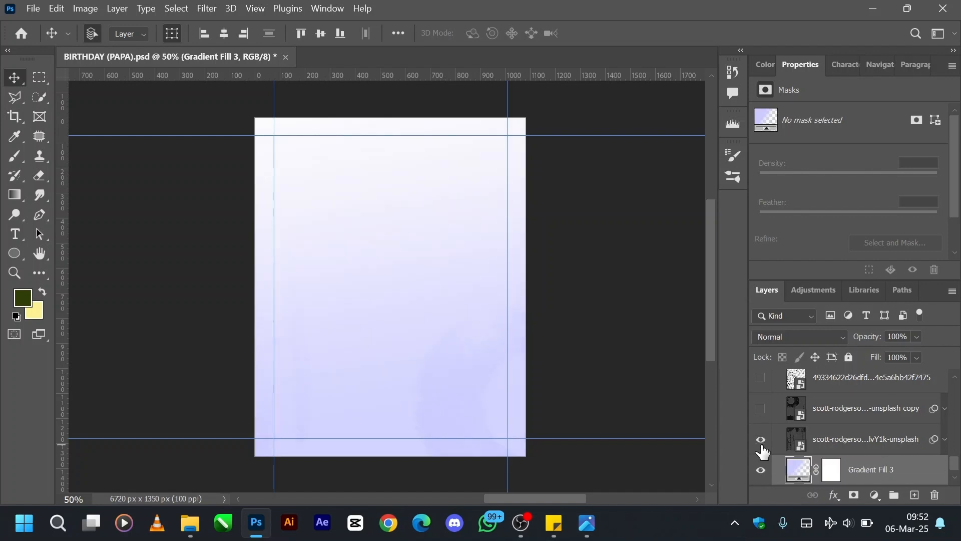
click(793, 447)
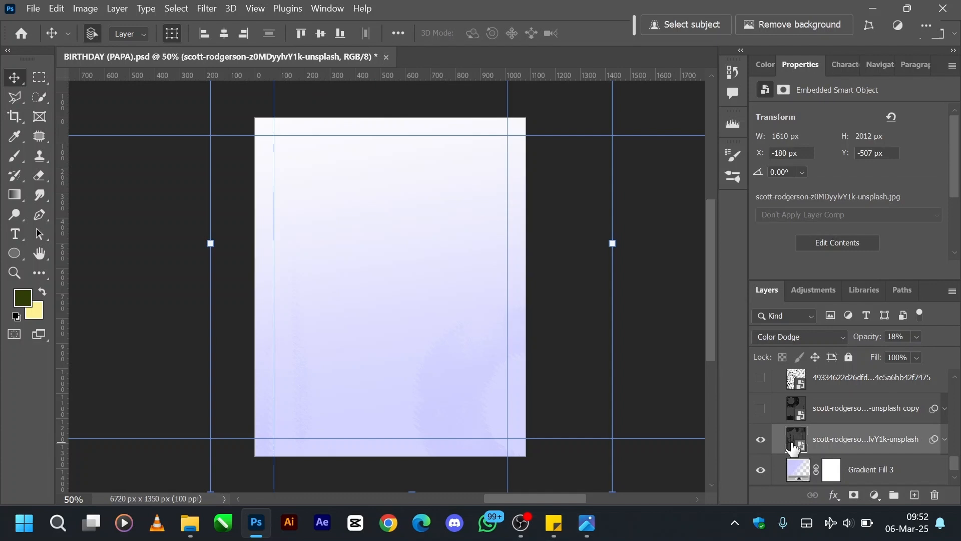
click(818, 340)
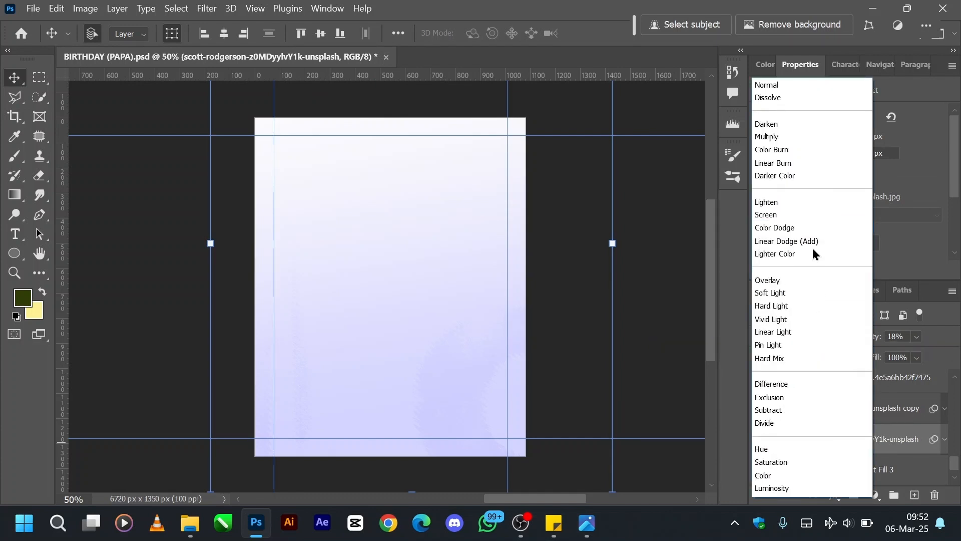
click(770, 87)
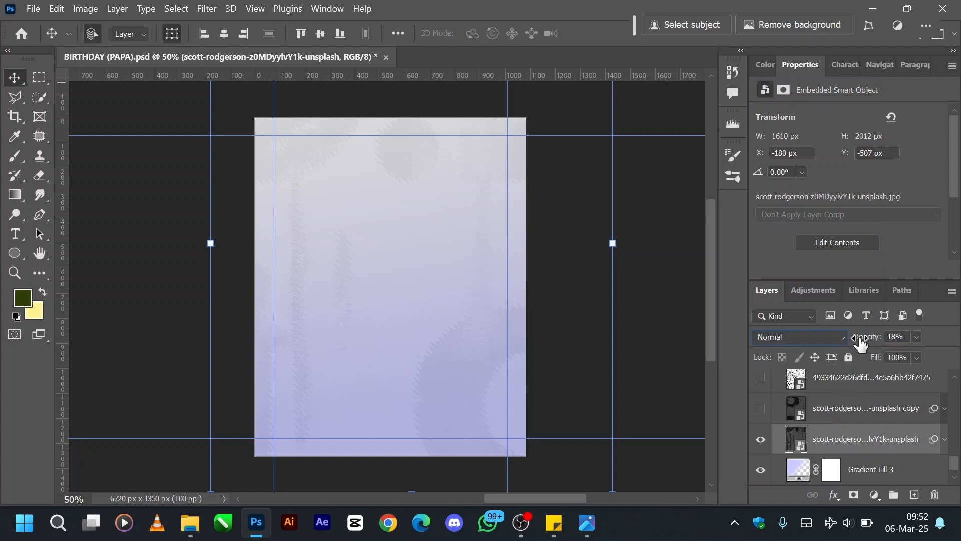
key(0)
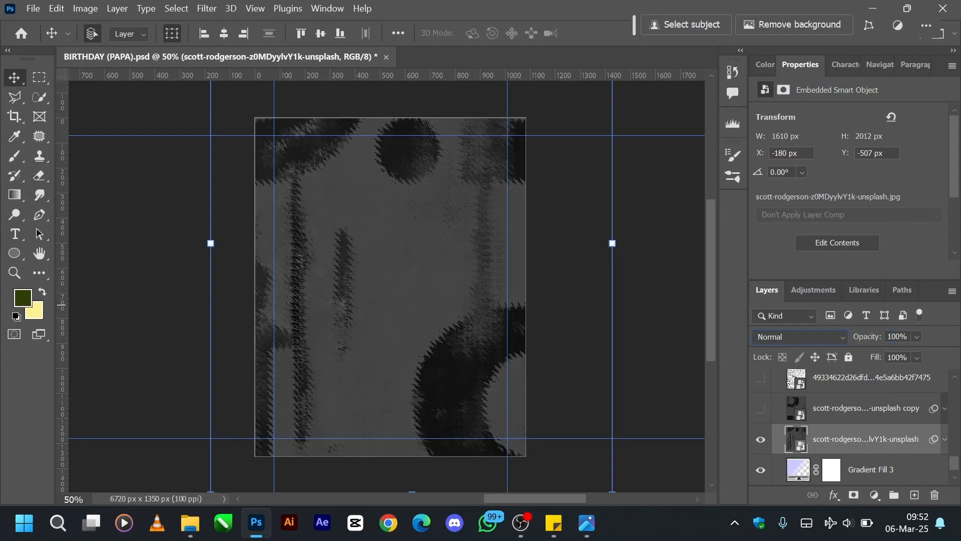
Compare the unsplash texture with and without its Black & White smart filter, leaving the filter on.
click(943, 442)
scroll(847, 451, down, 2)
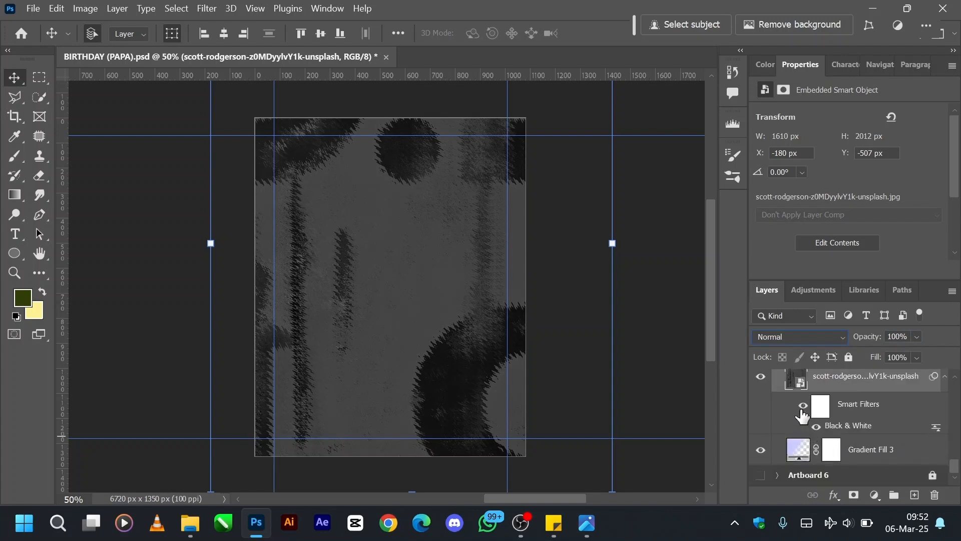
click(802, 413)
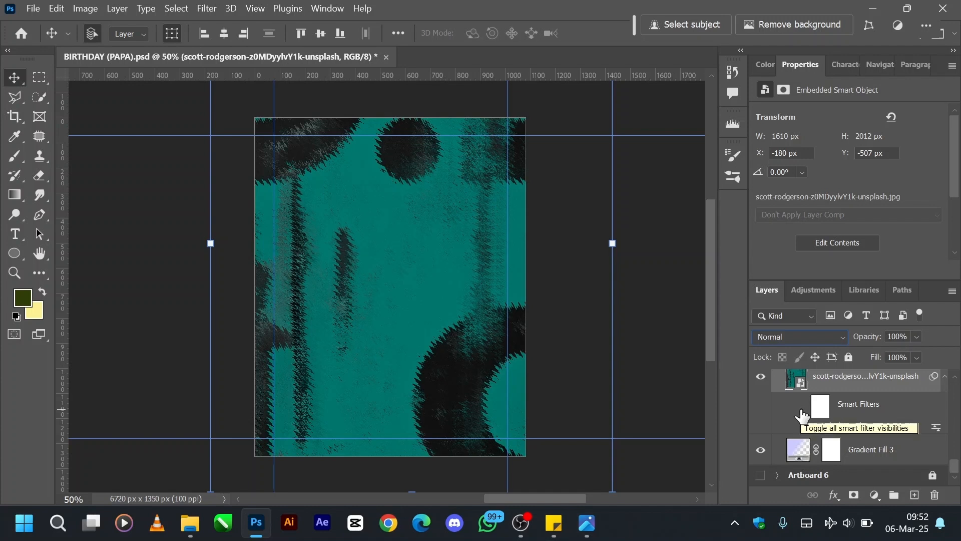
click(801, 414)
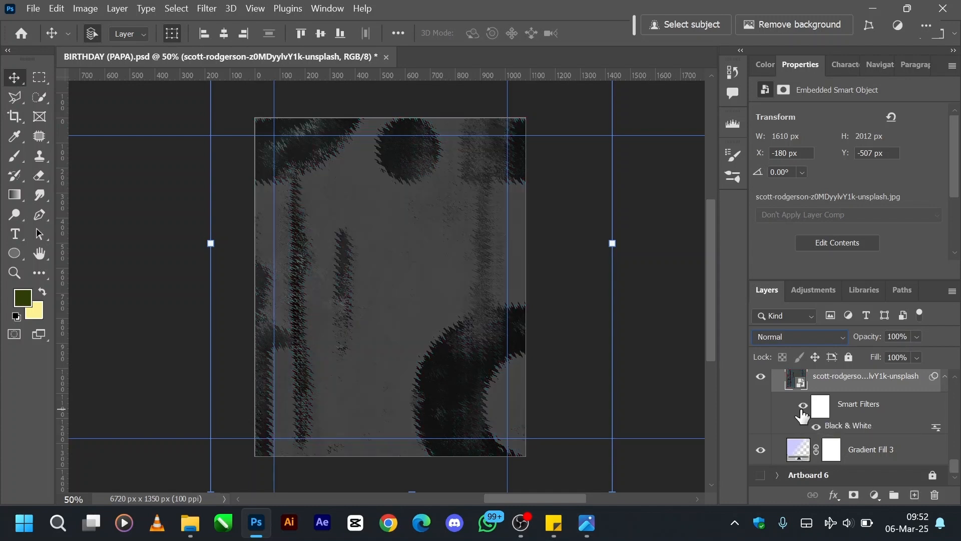
Set the unsplash texture layer to Color Dodge blend mode with 18% opacity.
click(804, 341)
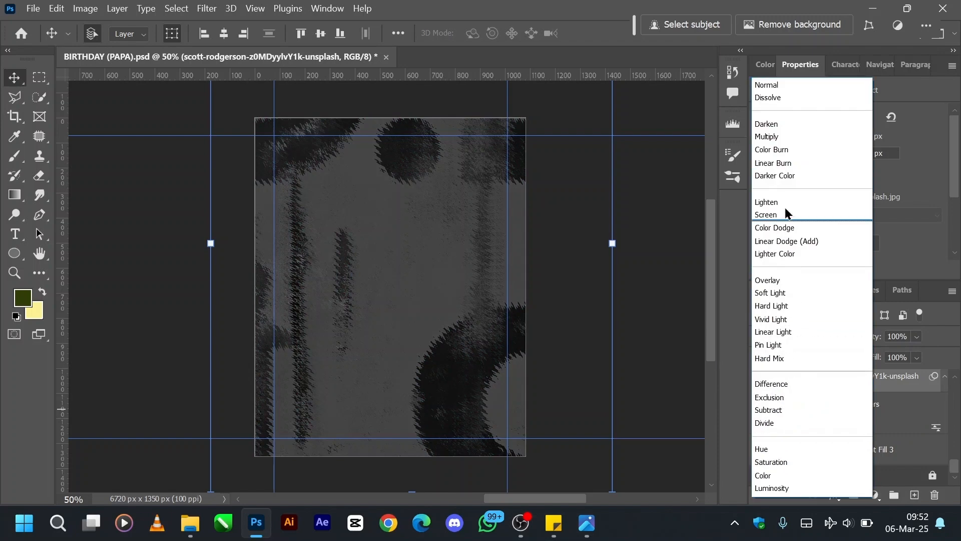
click(779, 228)
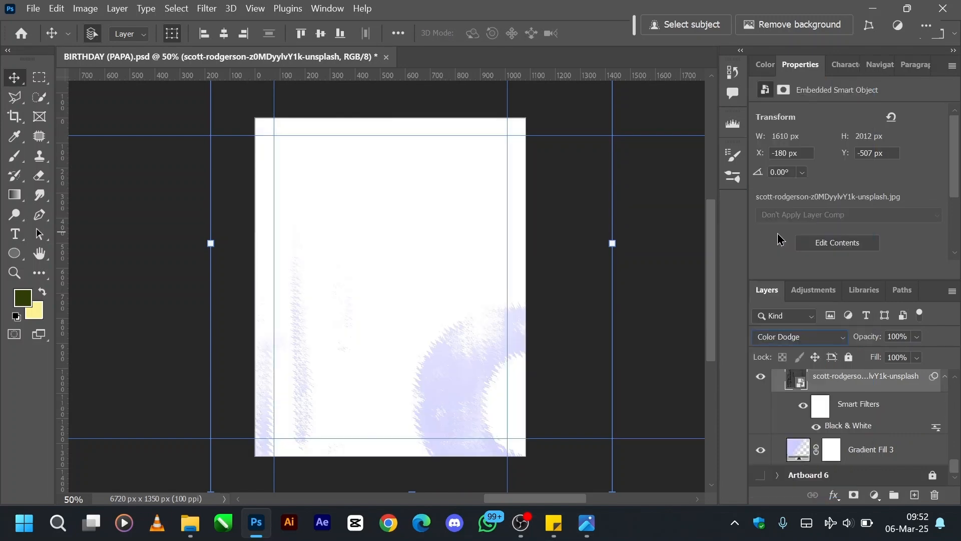
click(897, 336)
text(18)
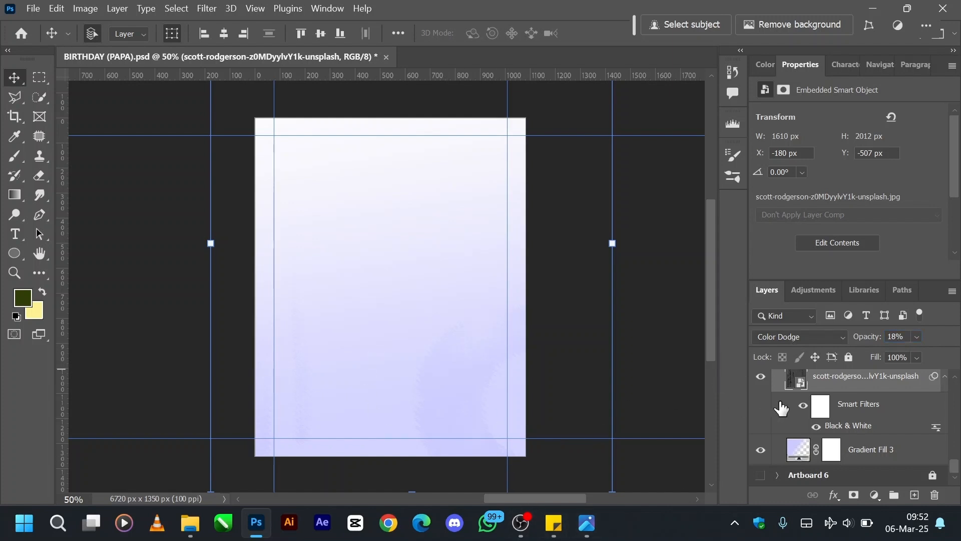
Show the rotated unsplash copy texture layer and keep its blend mode at Vivid Light.
scroll(781, 408, up, 5)
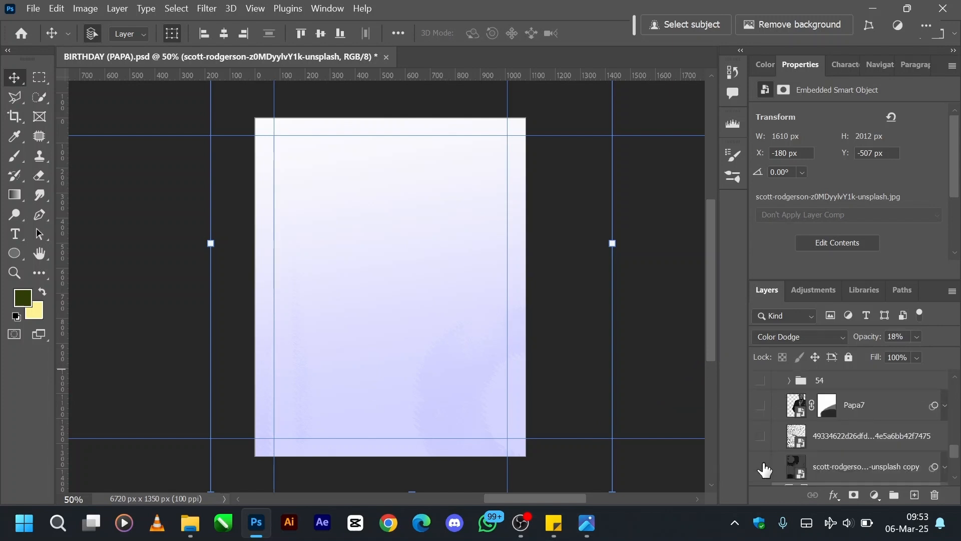
click(762, 467)
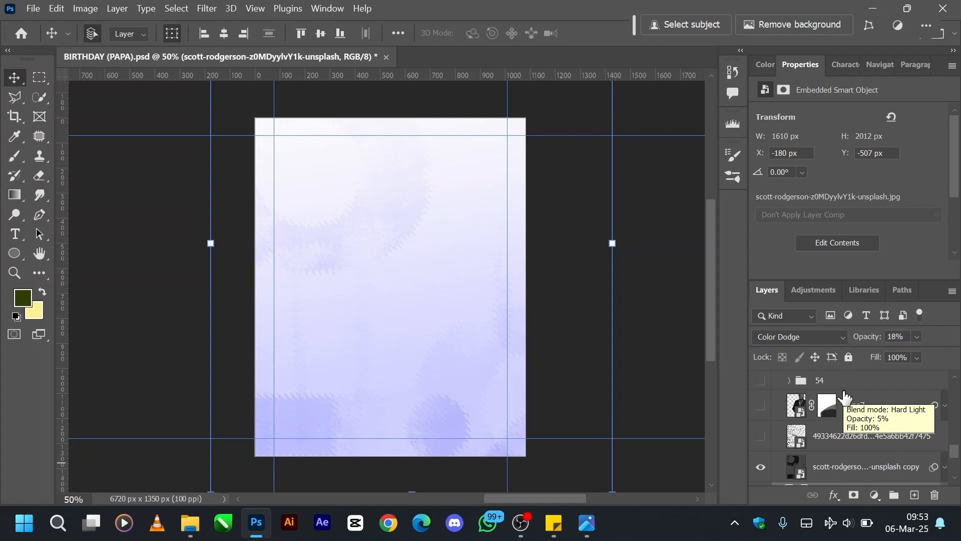
click(819, 473)
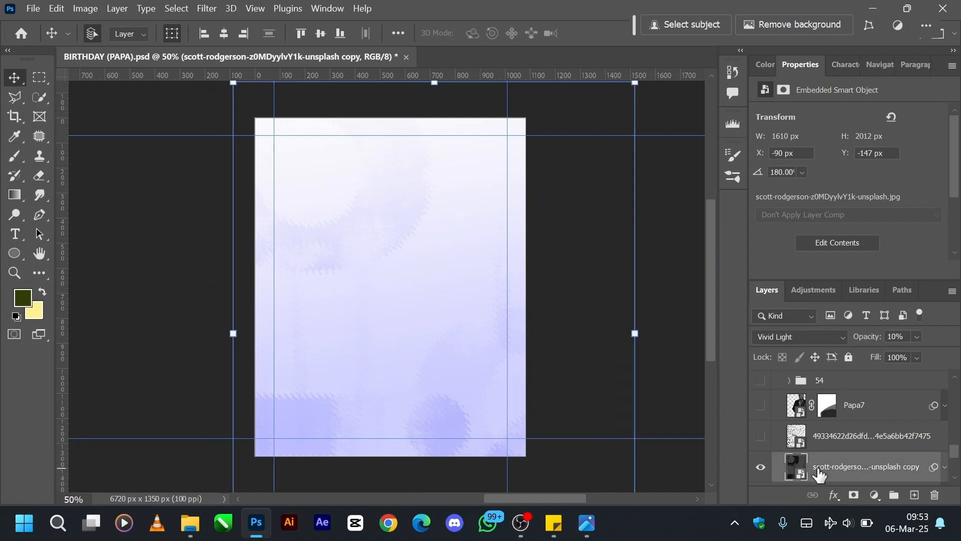
click(810, 339)
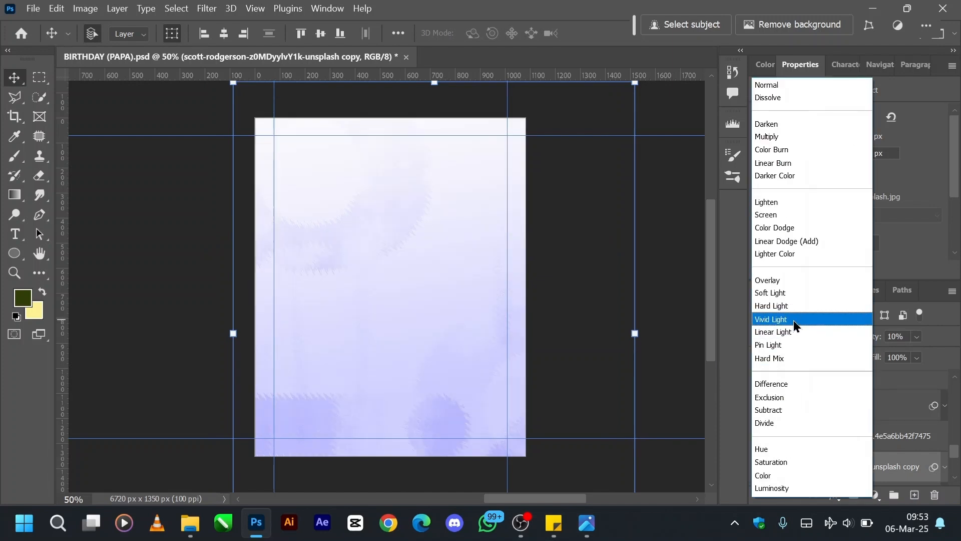
click(793, 320)
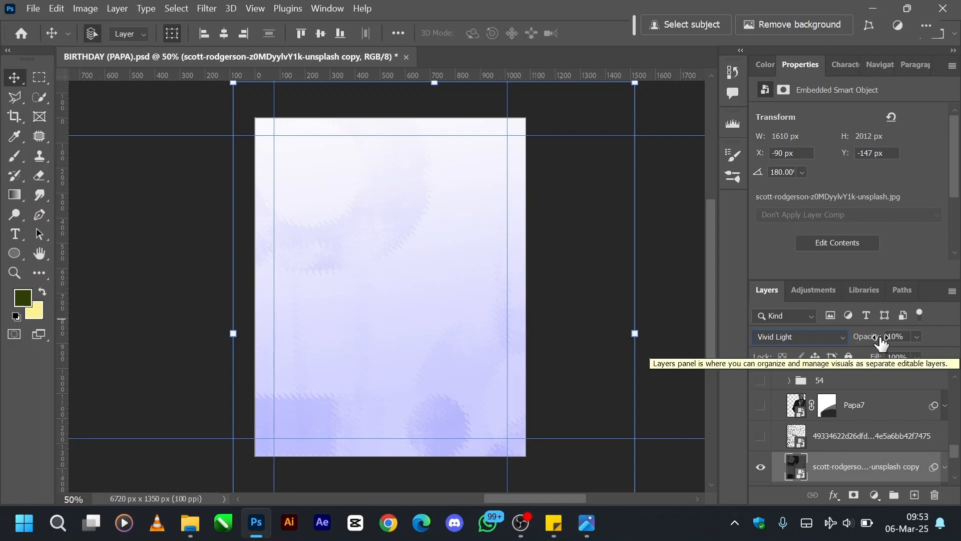
Show the newspaper texture layer above the unsplash copy and try the Pin Light blend mode on it.
click(759, 436)
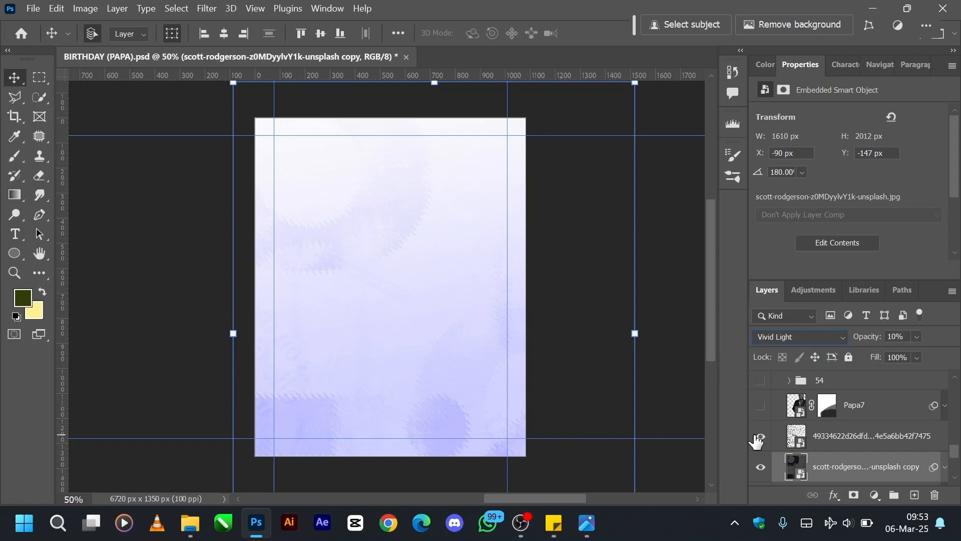
click(821, 436)
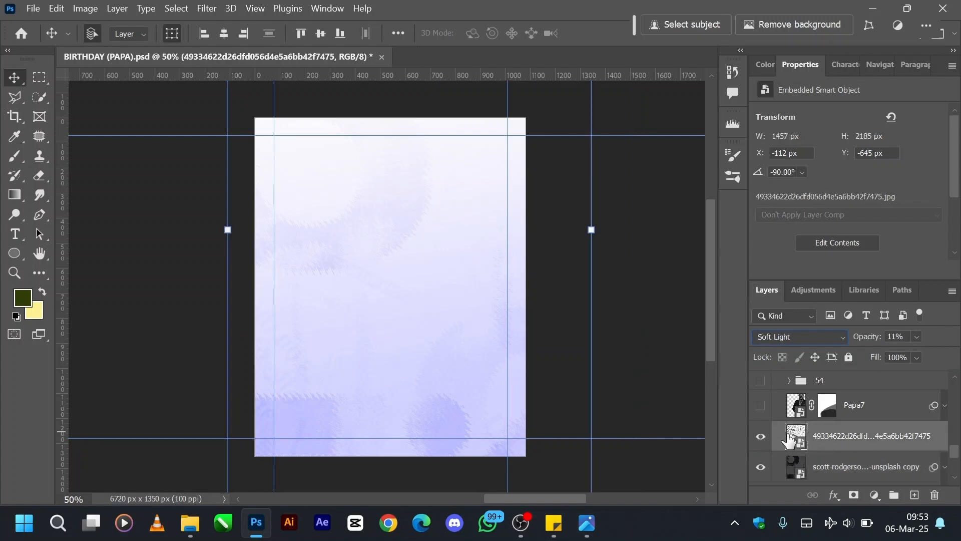
click(787, 346)
click(821, 442)
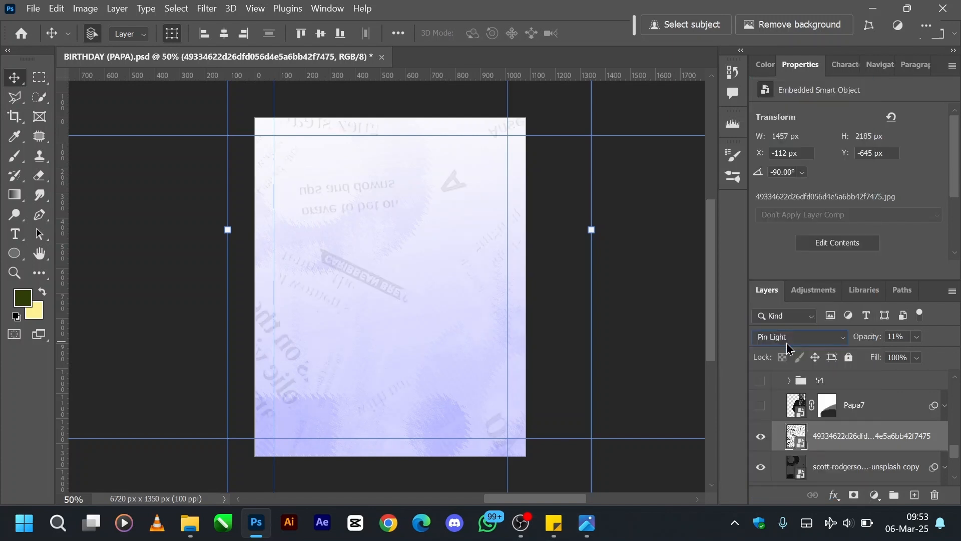
Set the newspaper texture layer to Normal blend mode at 100% opacity.
click(798, 340)
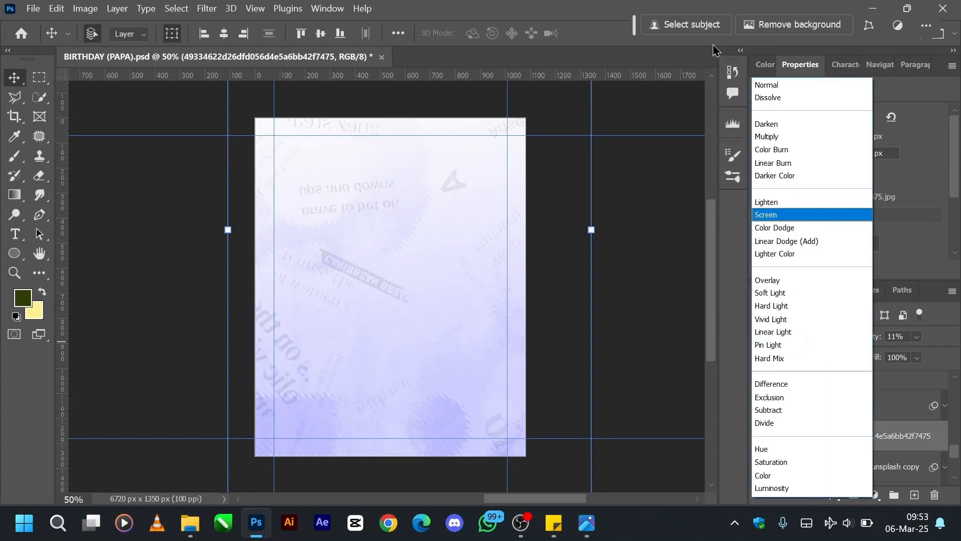
click(760, 86)
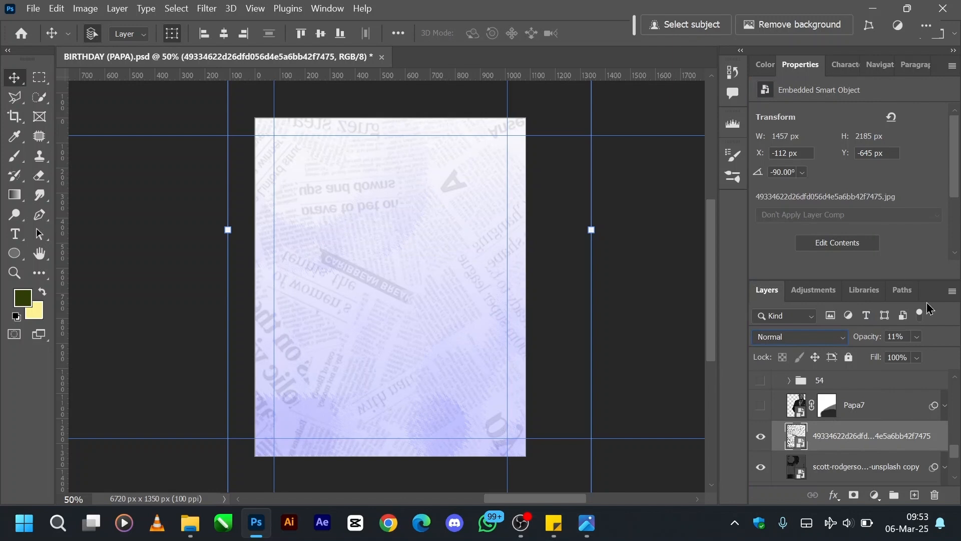
text(100)
key(Return)
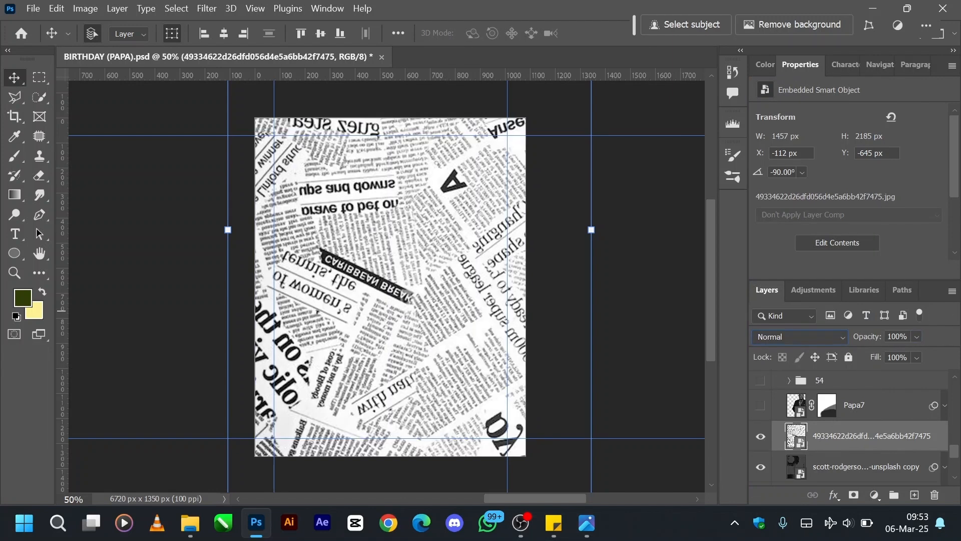
Set the newspaper texture layer to Soft Light blend mode with 11% opacity.
click(766, 338)
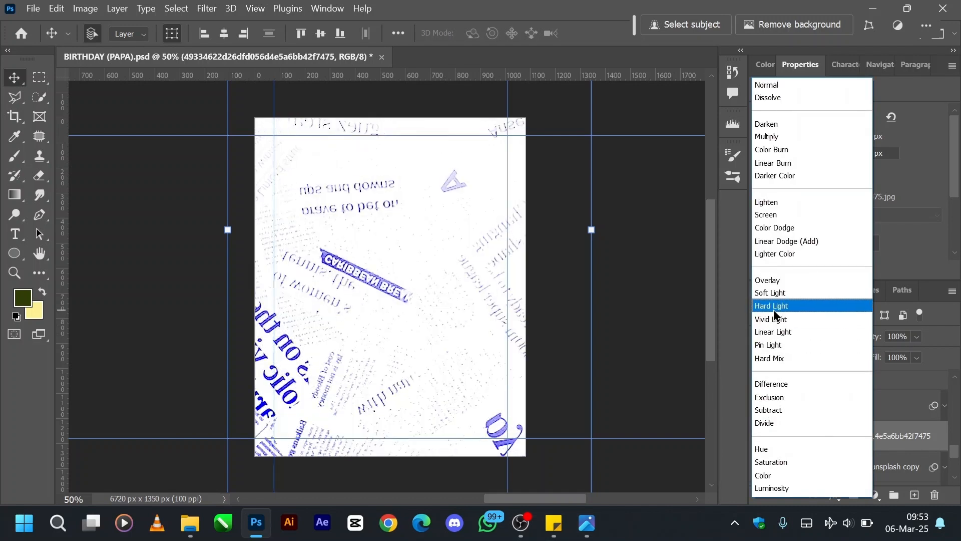
click(773, 292)
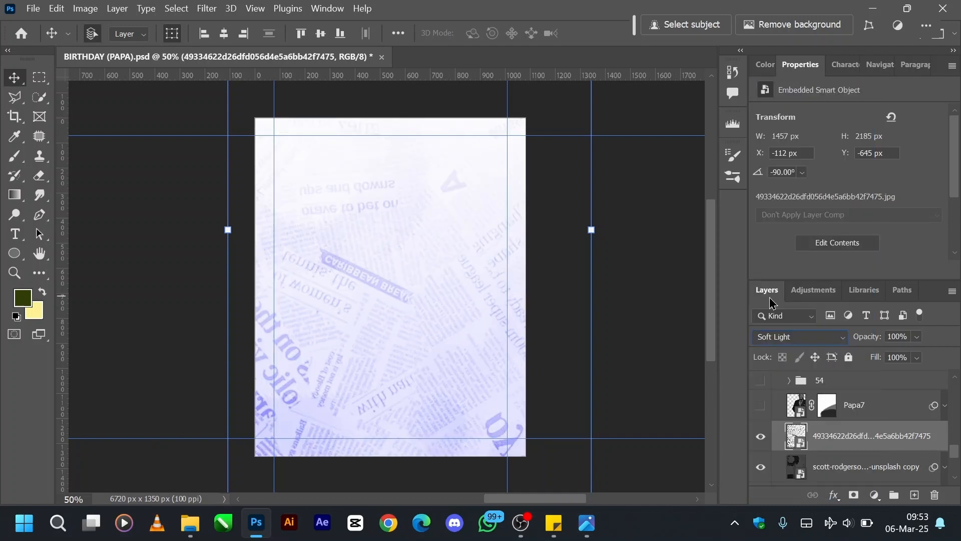
click(912, 338)
text(11)
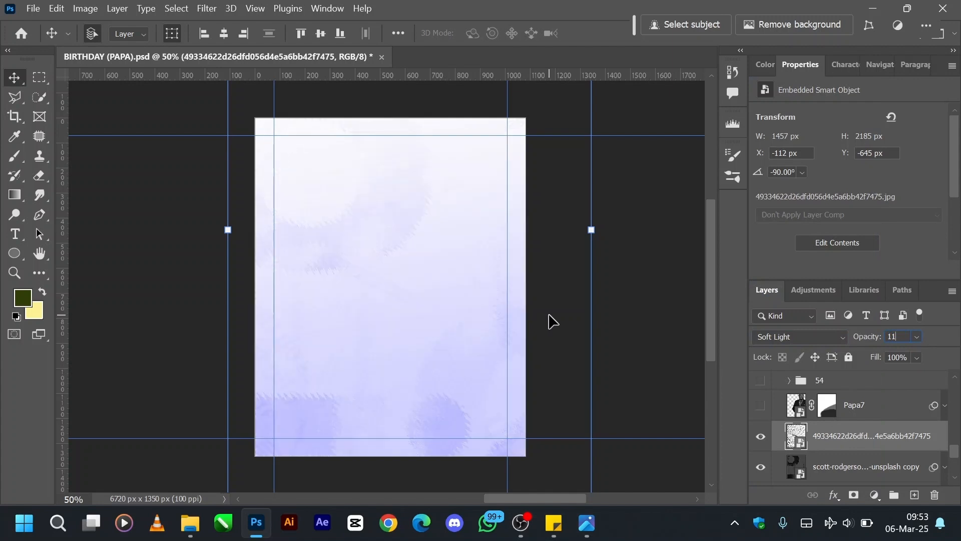
key(Return)
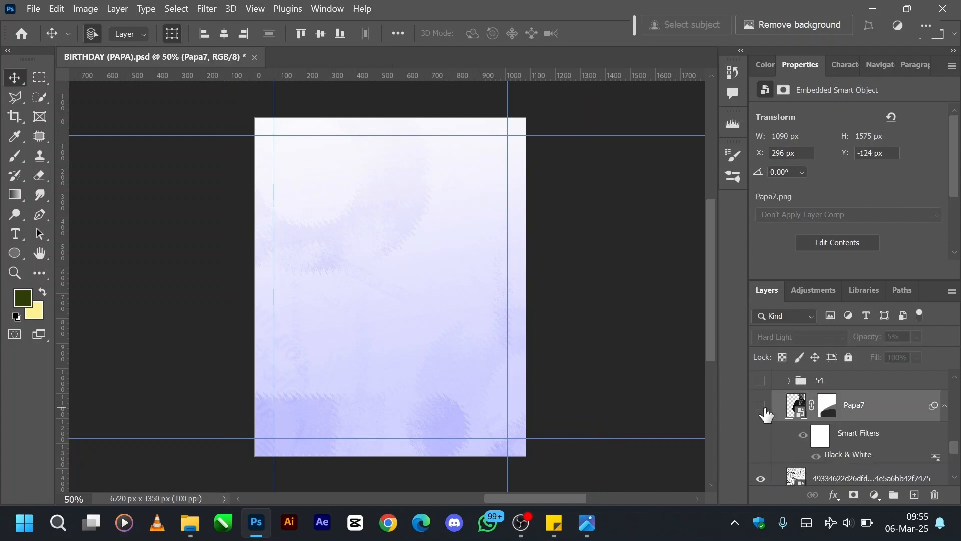
Show the Papa7 portrait layer, turn off its smart filters and disable its layer mask.
click(761, 406)
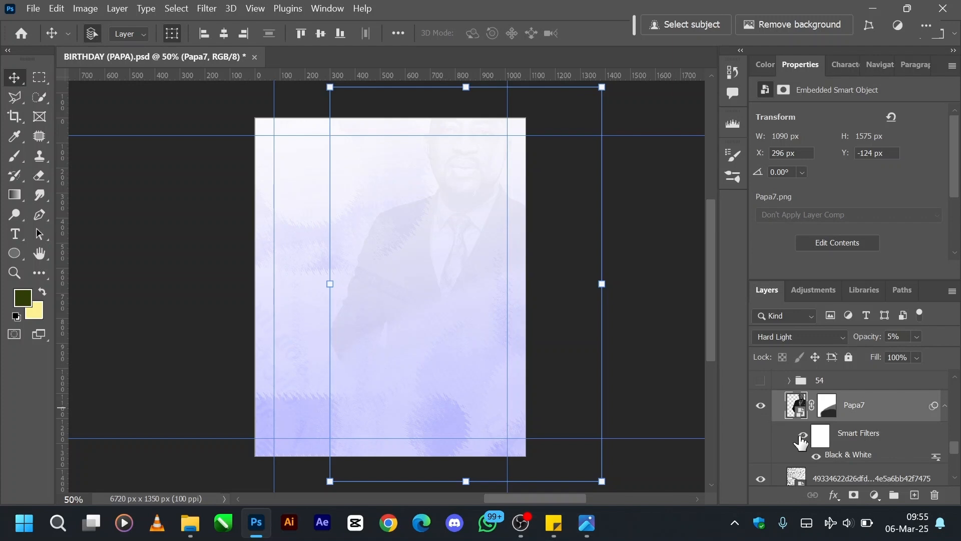
click(802, 436)
click(827, 406)
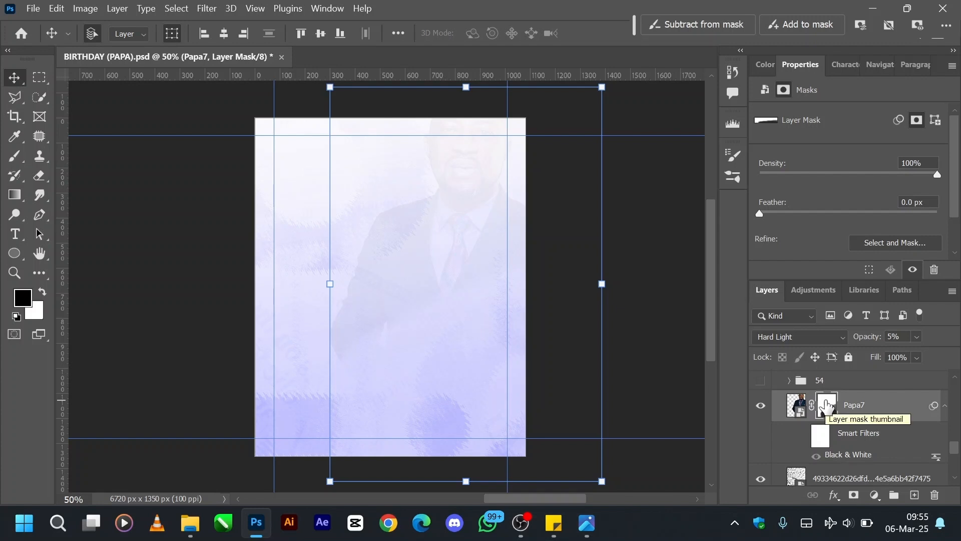
right_click(826, 406)
click(827, 268)
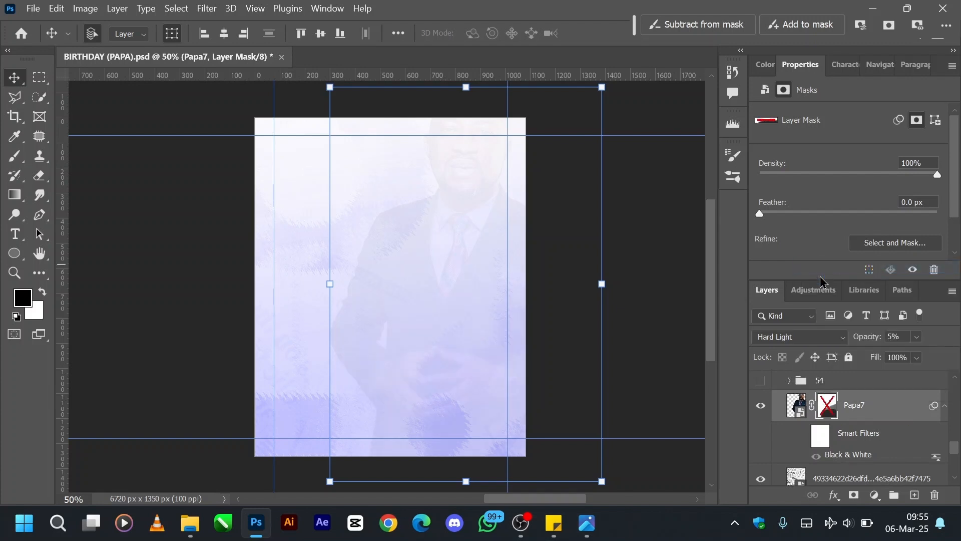
Set the Papa7 layer to Normal blend mode at 100% opacity.
click(807, 344)
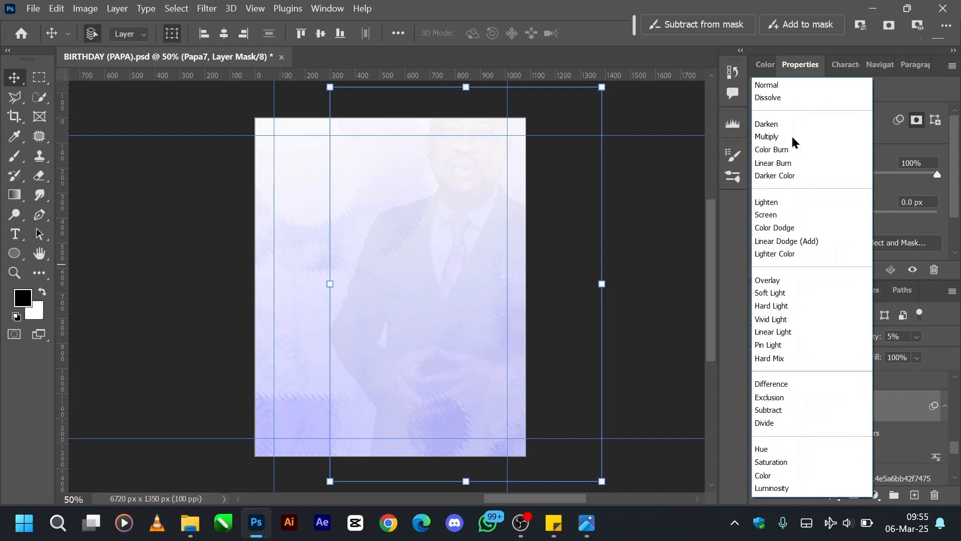
click(788, 89)
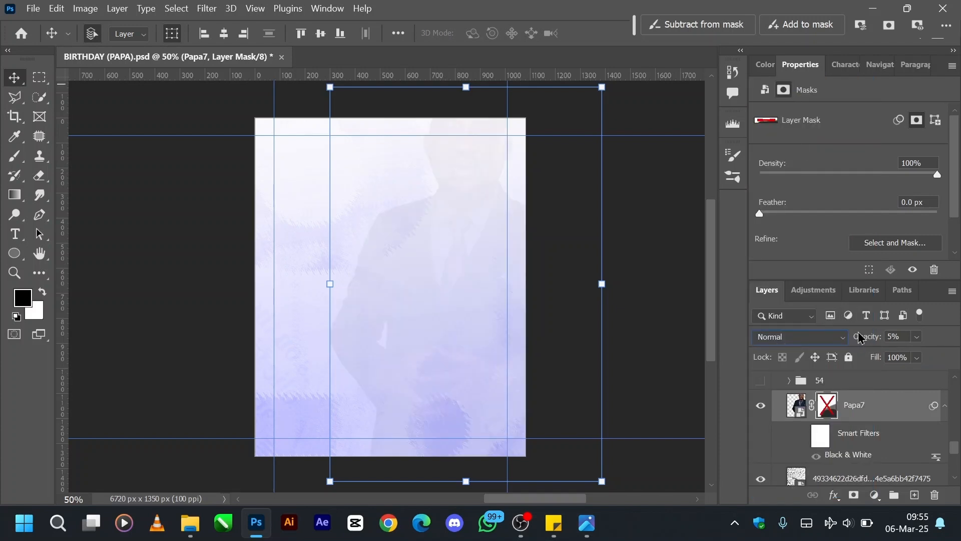
key(0)
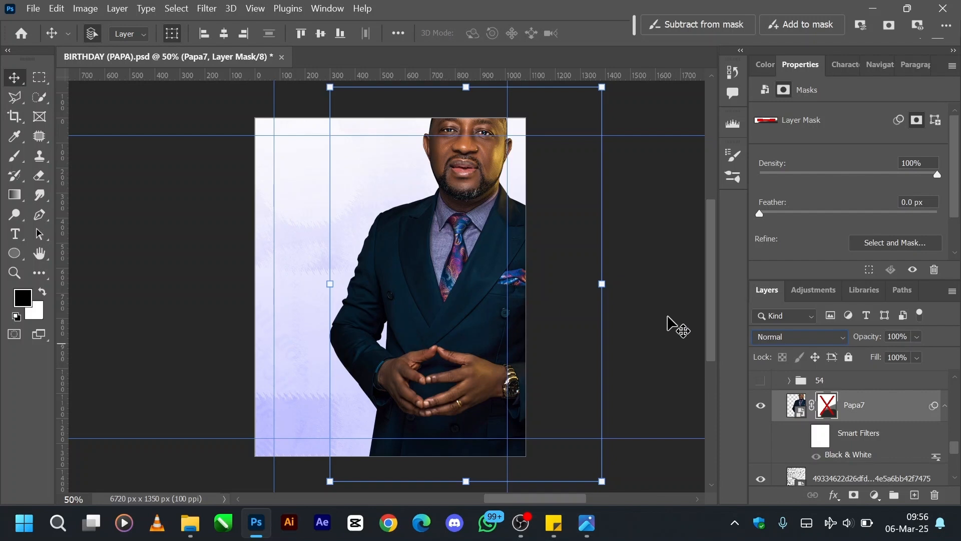
Set the Papa7 layer to Hard Light blend mode with 8% opacity.
click(787, 343)
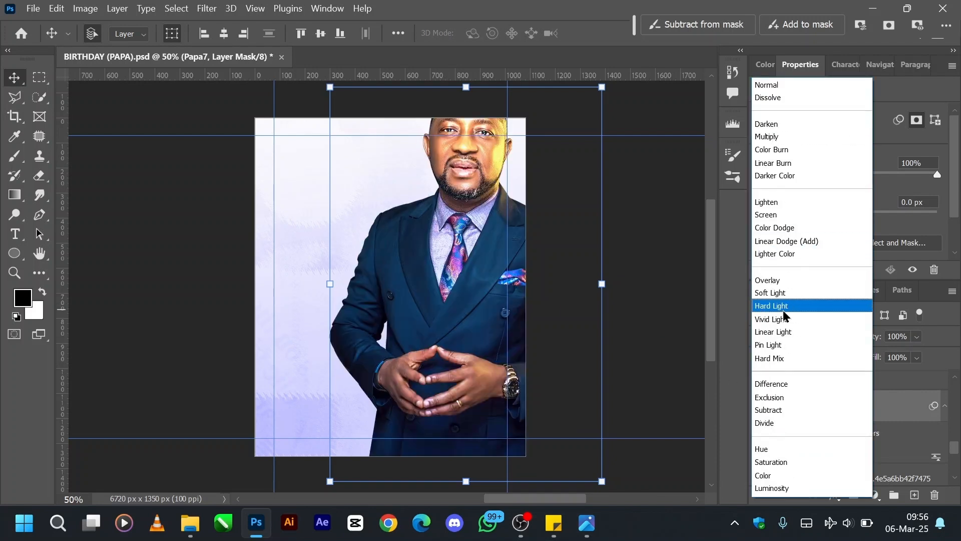
click(784, 309)
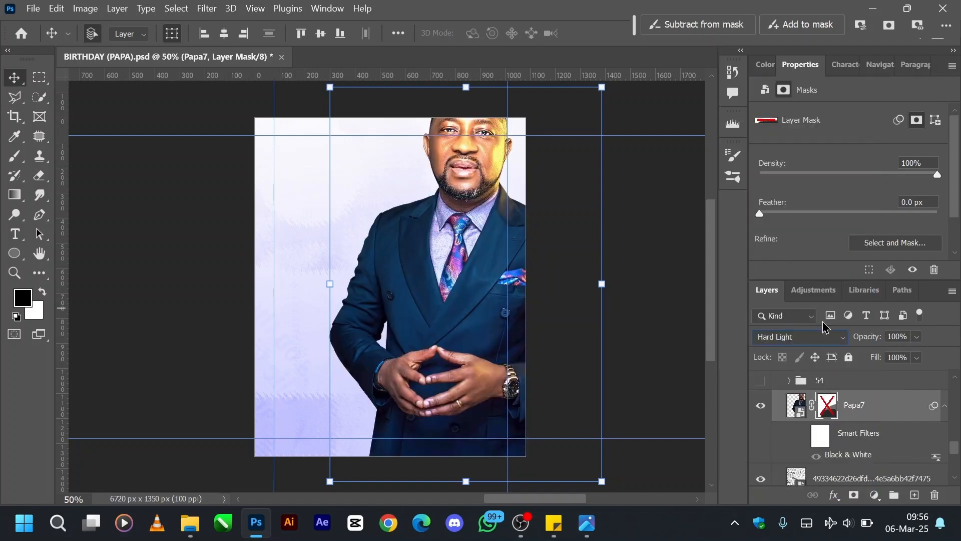
click(908, 334)
text(8)
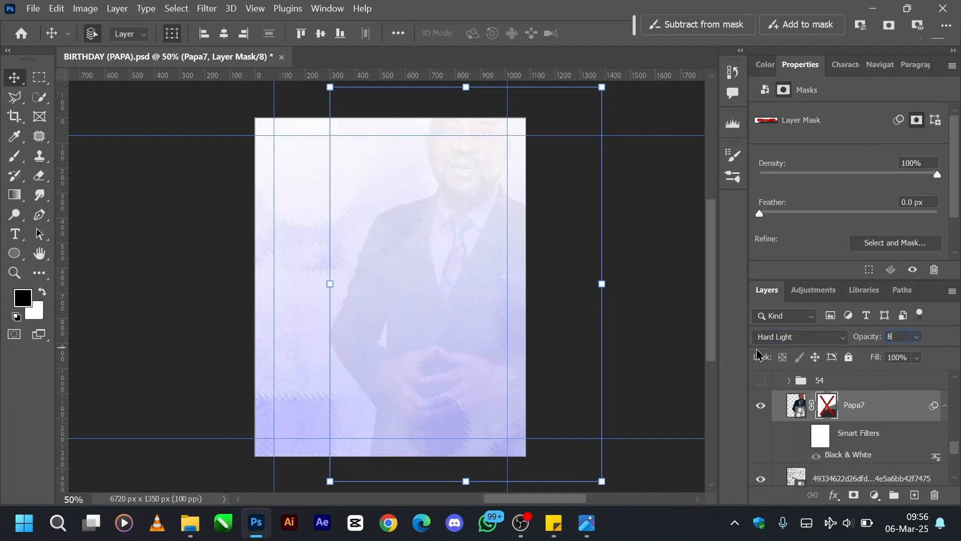
Turn the Papa7 layer's Black & White smart filter and layer mask back on.
click(803, 435)
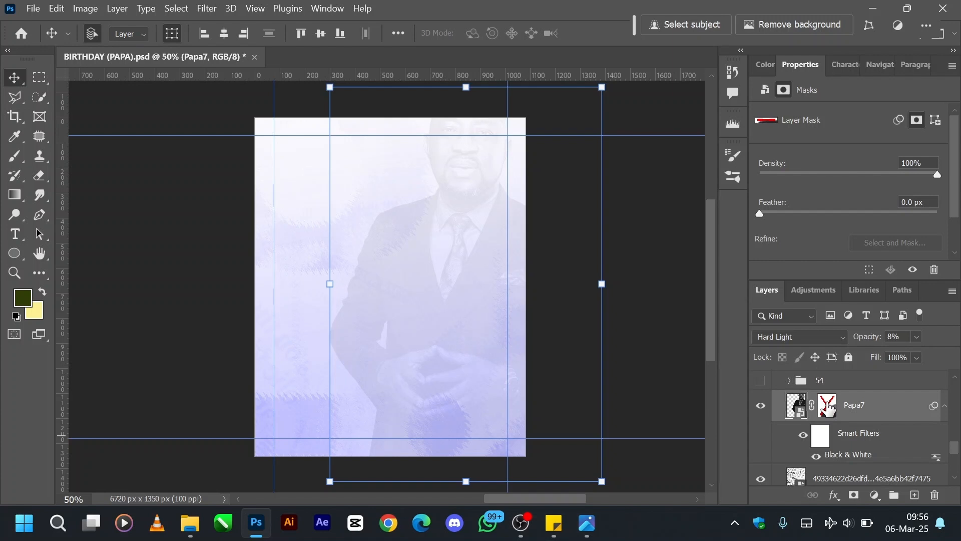
right_click(827, 408)
click(827, 269)
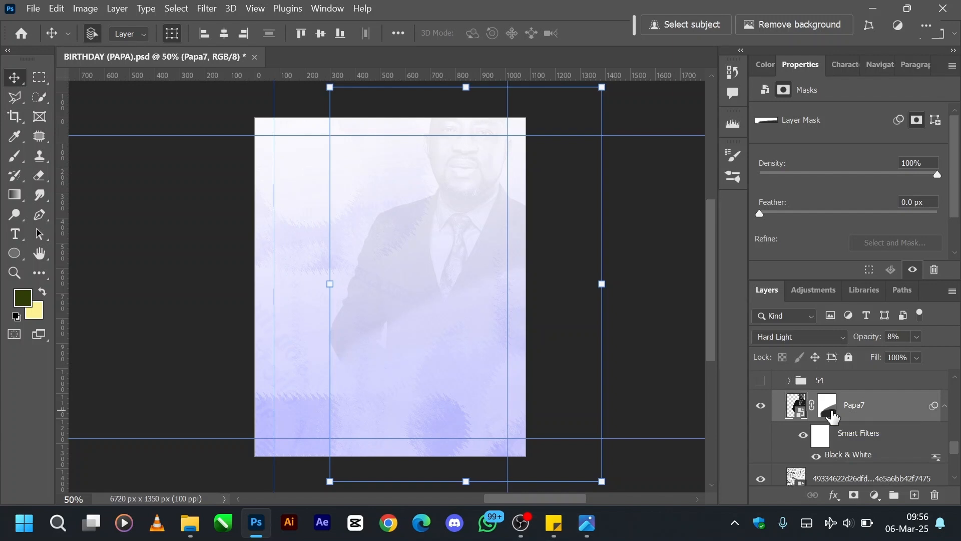
Paint on the Papa7 layer mask around the lower torso with a 250-size soft brush to demonstrate masking.
click(832, 414)
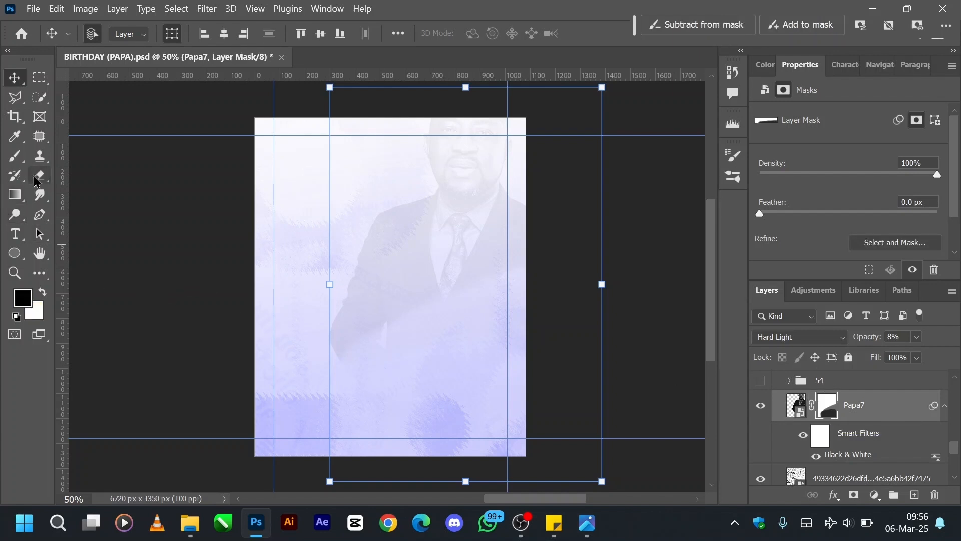
click(15, 156)
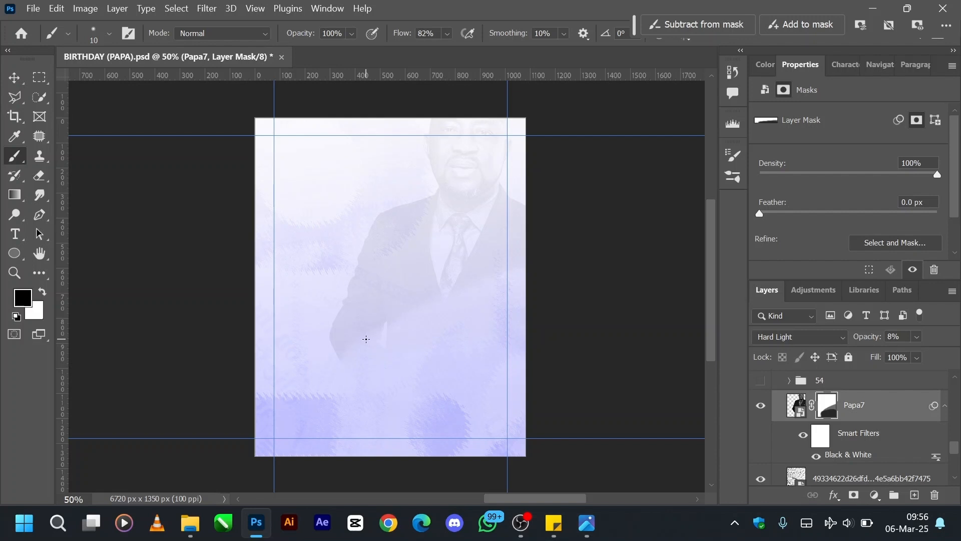
key(bracketright)
key(bracketright)
key(bracketright)
key(bracketright)
key(bracketright)
key(bracketright)
key(bracketright)
key(bracketright)
key(bracketright)
key(bracketright)
key(bracketright)
key(bracketright)
key(bracketright)
key(bracketright)
mouse_move(391, 305)
mouse_down()
mouse_move(387, 350)
mouse_move(326, 339)
mouse_move(390, 351)
mouse_move(359, 349)
mouse_move(386, 363)
mouse_move(457, 373)
mouse_move(386, 356)
mouse_move(366, 315)
mouse_move(408, 352)
mouse_move(360, 332)
mouse_move(437, 329)
mouse_move(478, 286)
mouse_move(430, 344)
mouse_up()
key(x)
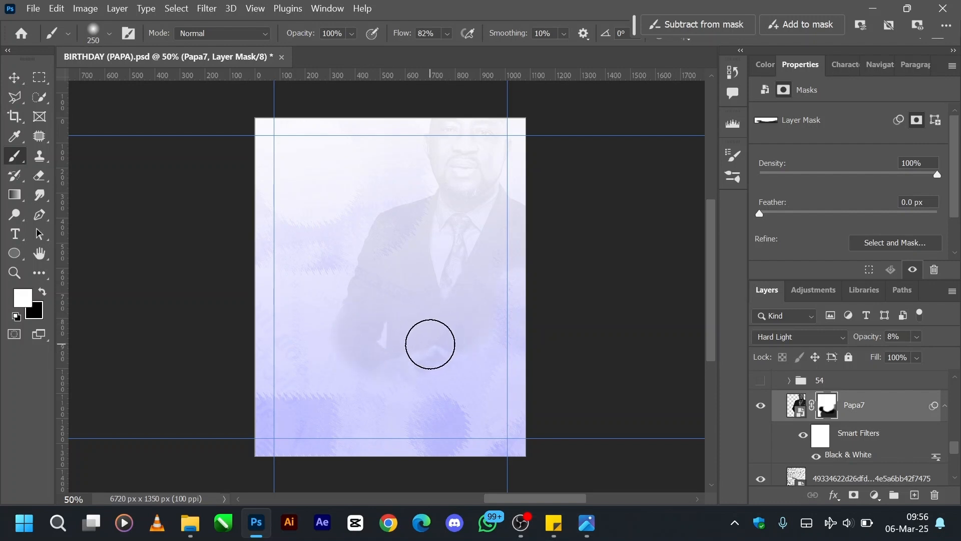
Compare the Papa7 mask before and after the brush strokes, undo the strokes and return to the Move tool.
key(ctrl+z)
key(ctrl+z)
key(ctrl+z)
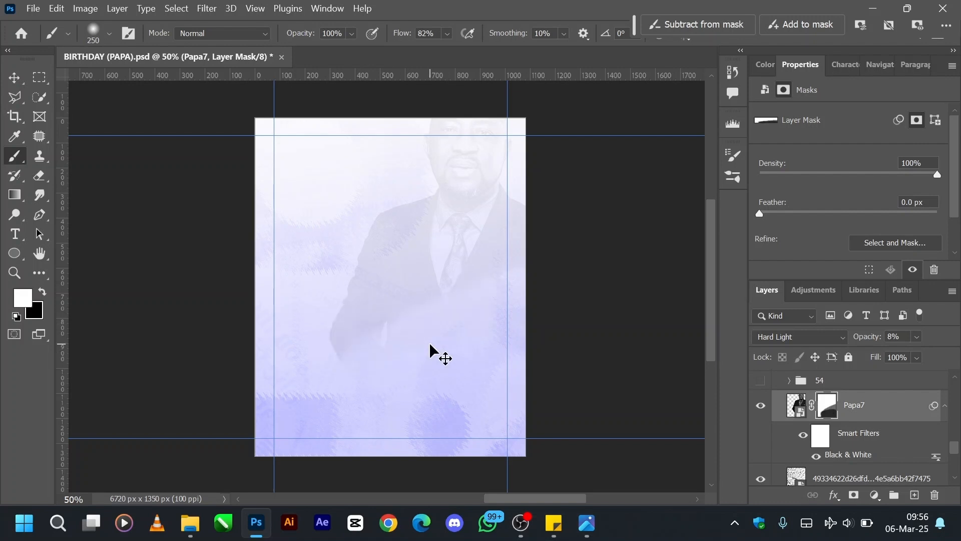
key(ctrl+z)
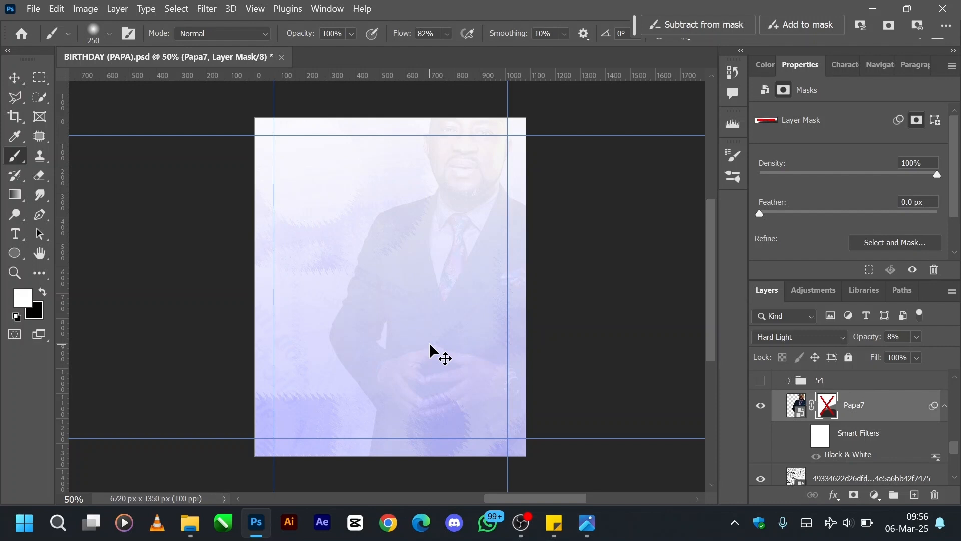
key(ctrl+shift+z)
key(ctrl+shift+z)
key(ctrl+shift+z)
key(ctrl+shift+z)
key(ctrl+shift+z)
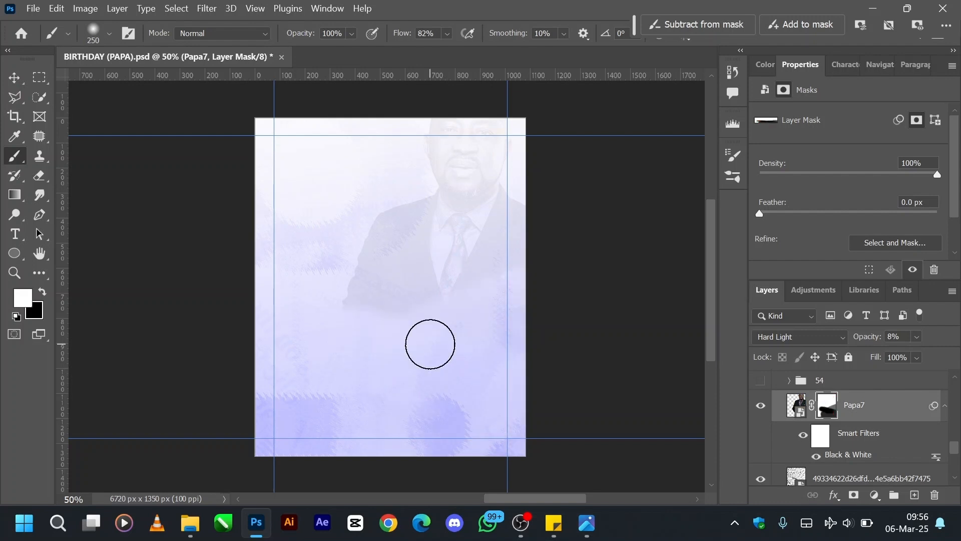
key(ctrl+z)
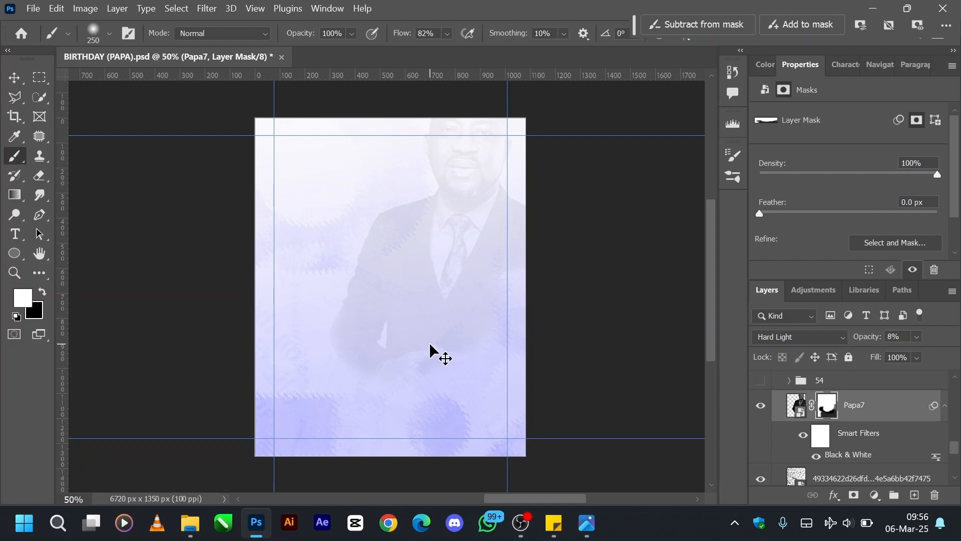
key(ctrl+shift+z)
key(ctrl+z)
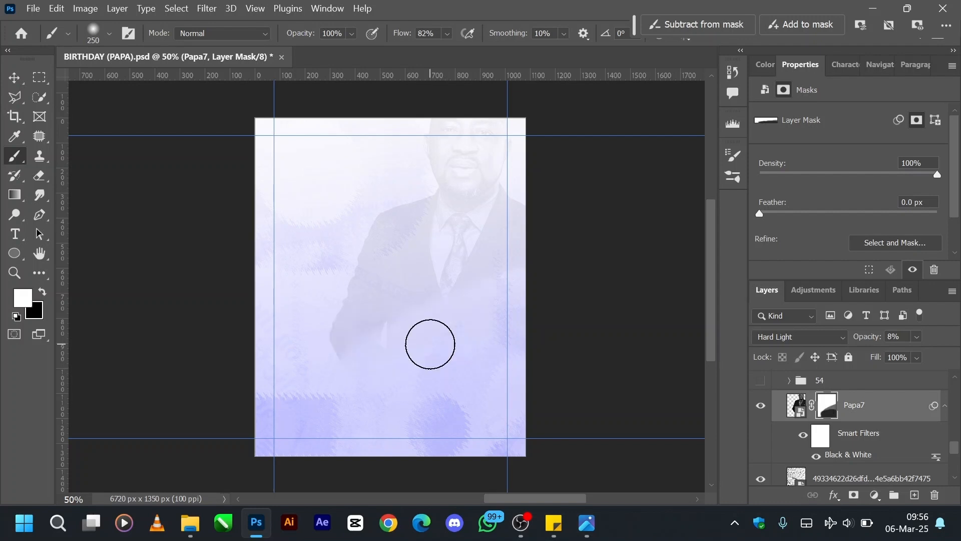
key(v)
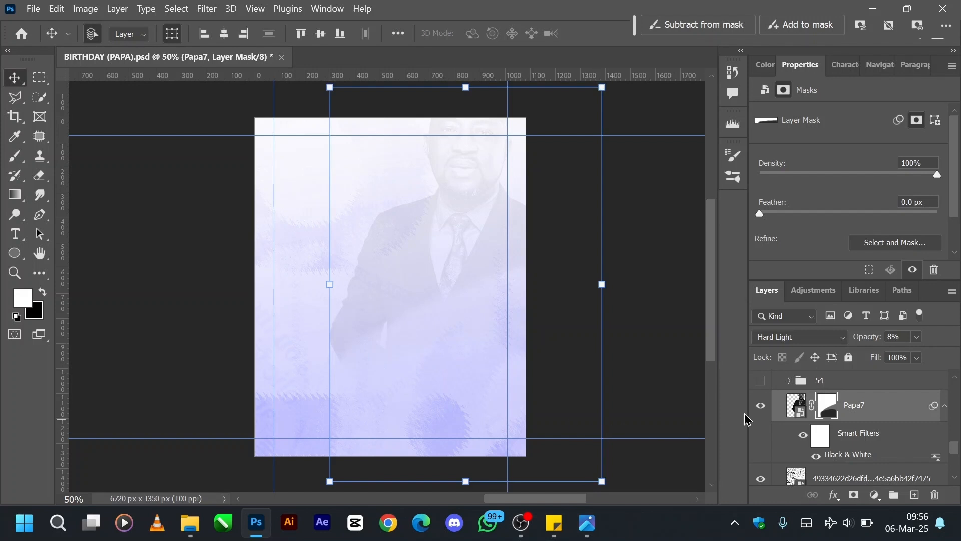
Show the 54 group and expand it, checking its nested 54 group by toggling that group's visibility.
scroll(796, 408, up, 2)
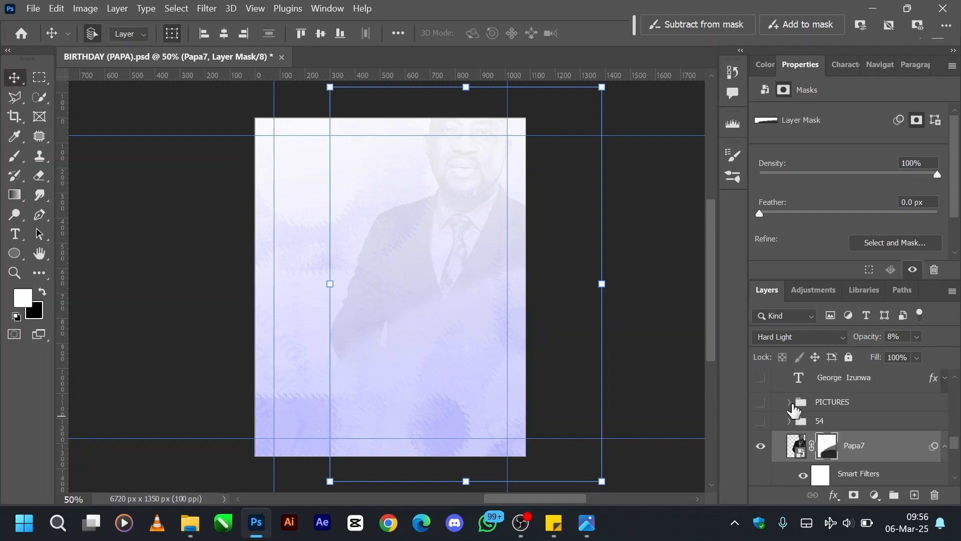
click(759, 422)
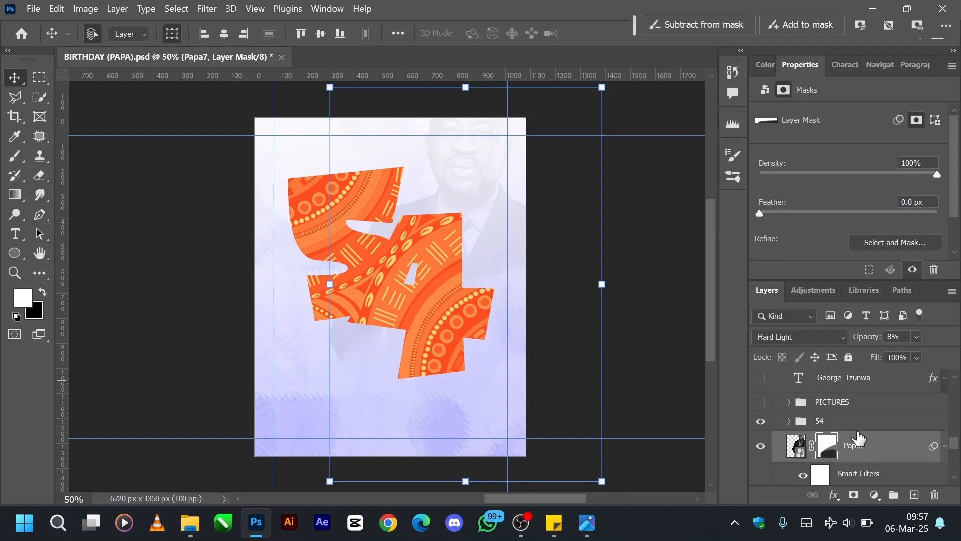
click(832, 423)
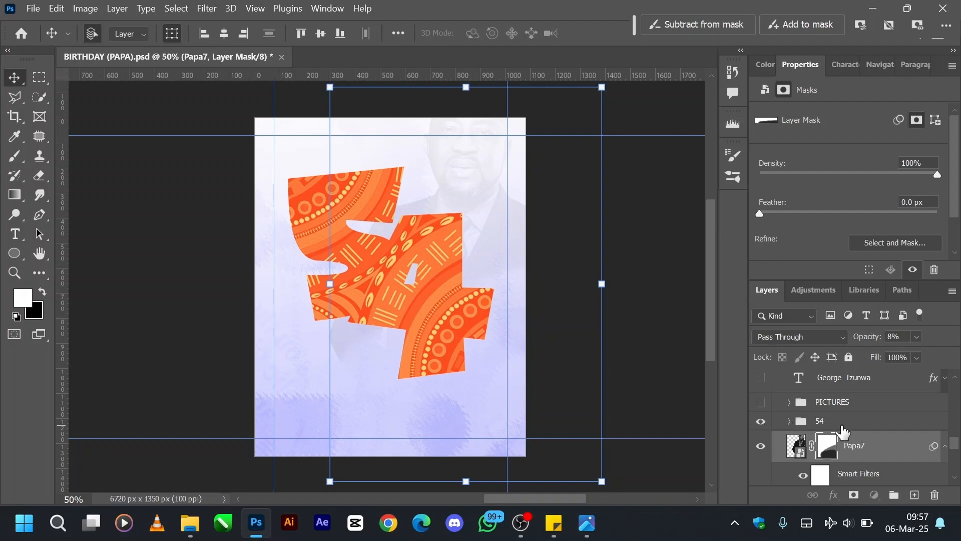
click(789, 422)
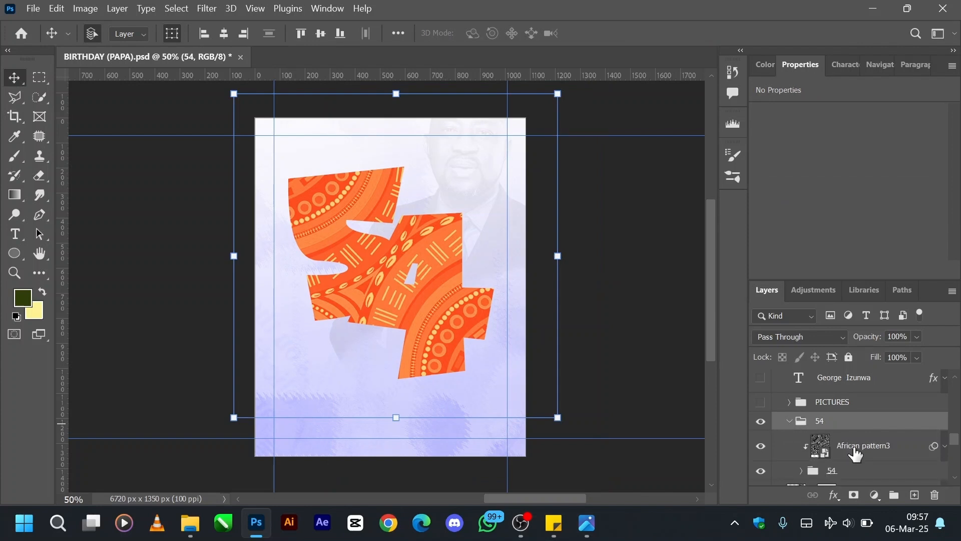
scroll(855, 454, down, 1)
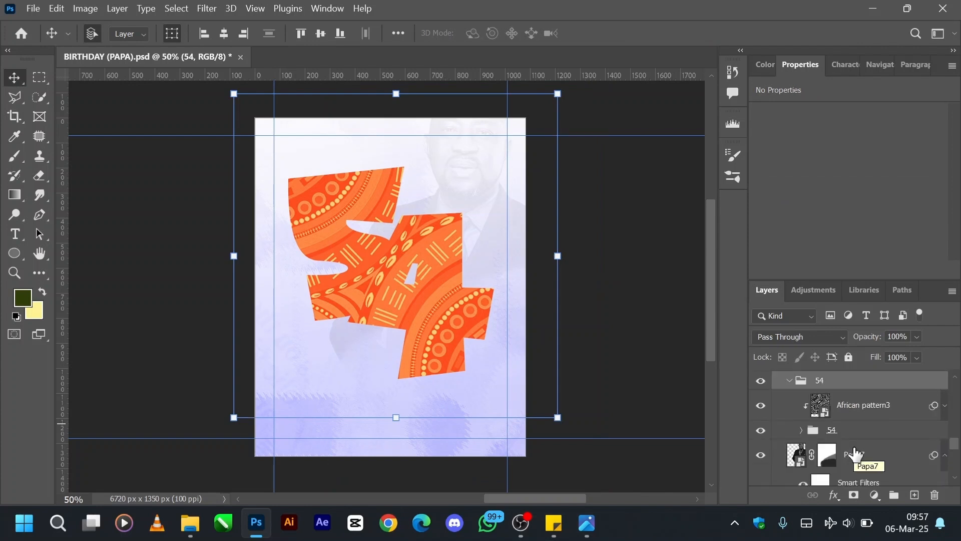
click(759, 432)
click(760, 430)
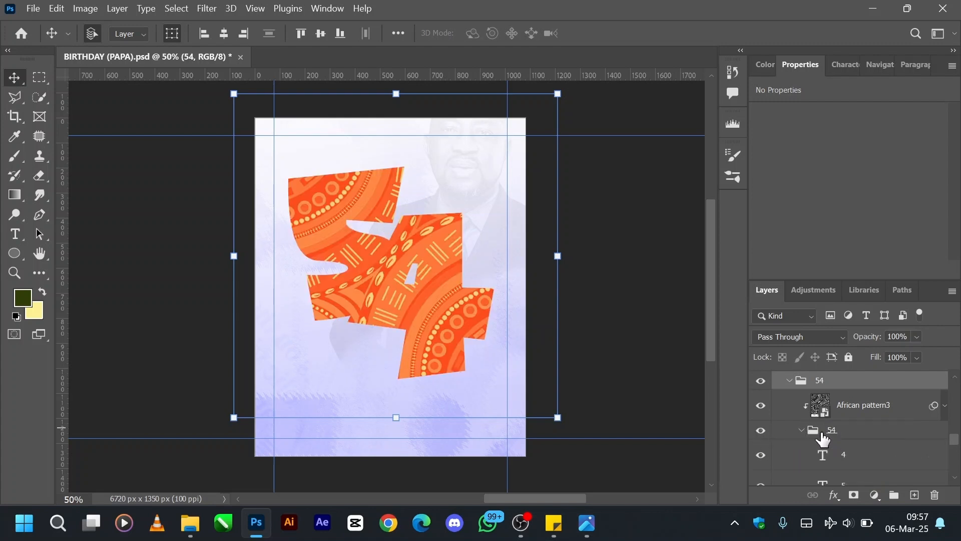
Select the 5 text layer to inspect its font settings and hide the African pattern3 layer clipped to the digits.
scroll(822, 441, up, 1)
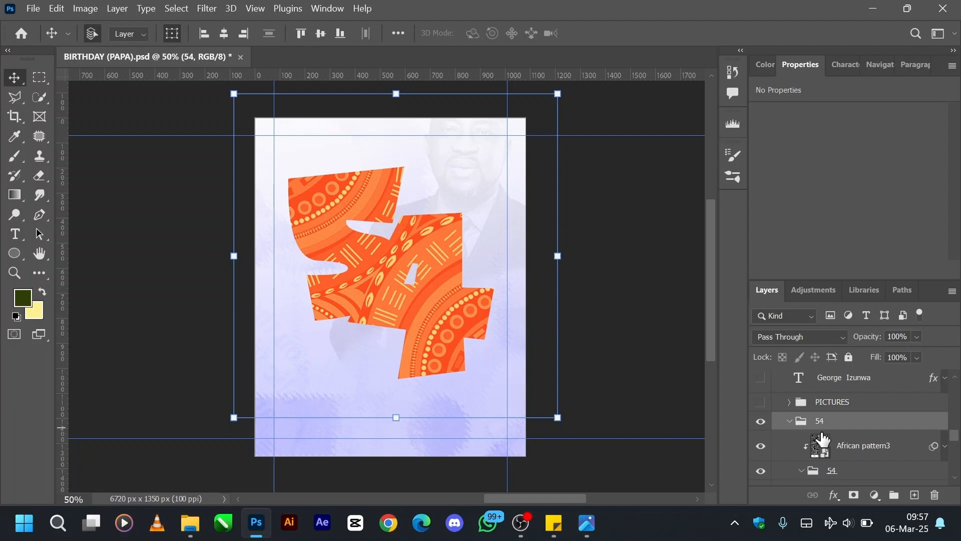
scroll(823, 441, down, 3)
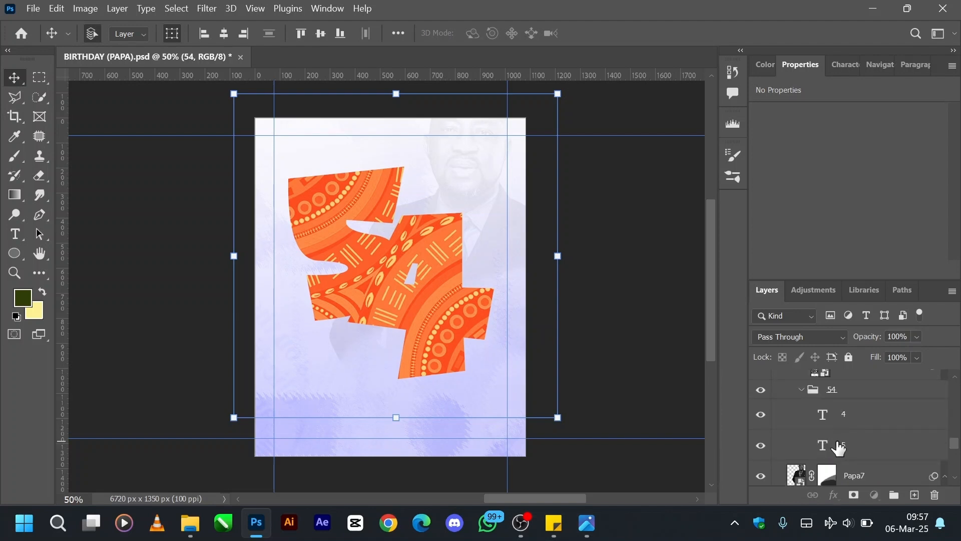
click(823, 443)
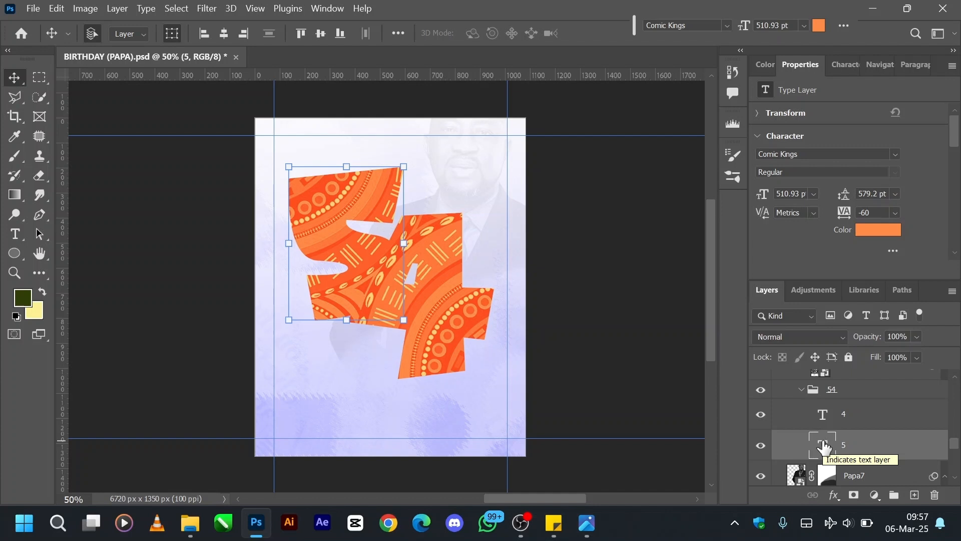
scroll(766, 418, up, 2)
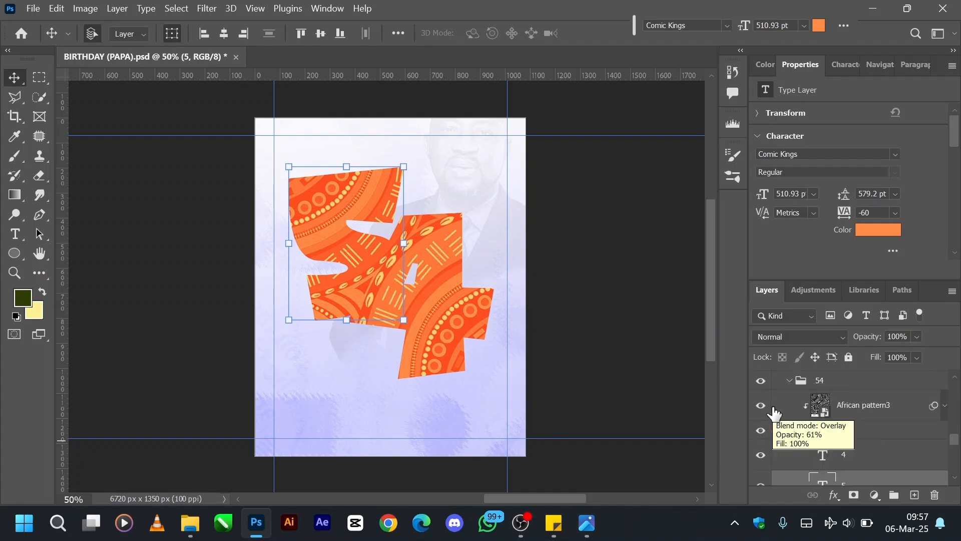
click(761, 406)
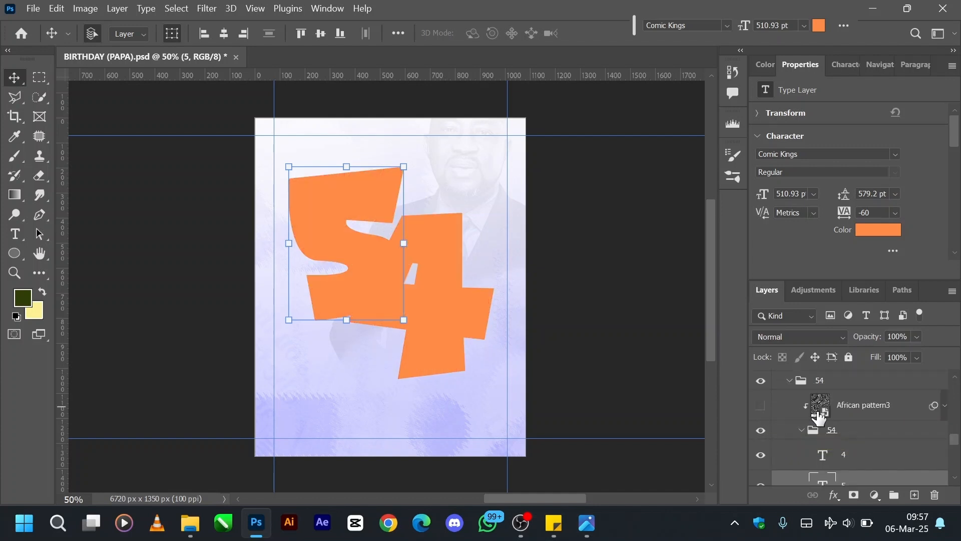
Select the 4 text layer and try shifting the digit slightly against the 5.
scroll(827, 417, down, 3)
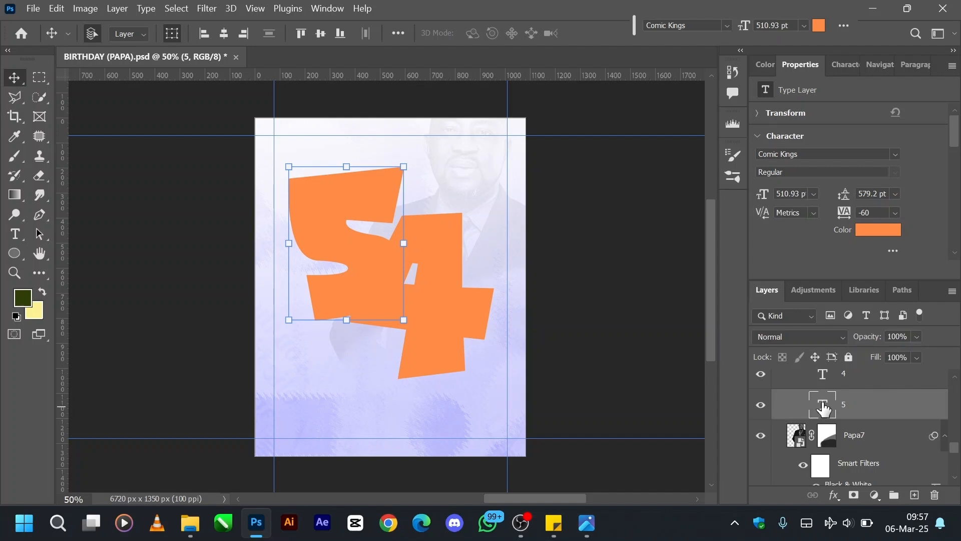
scroll(823, 410, up, 1)
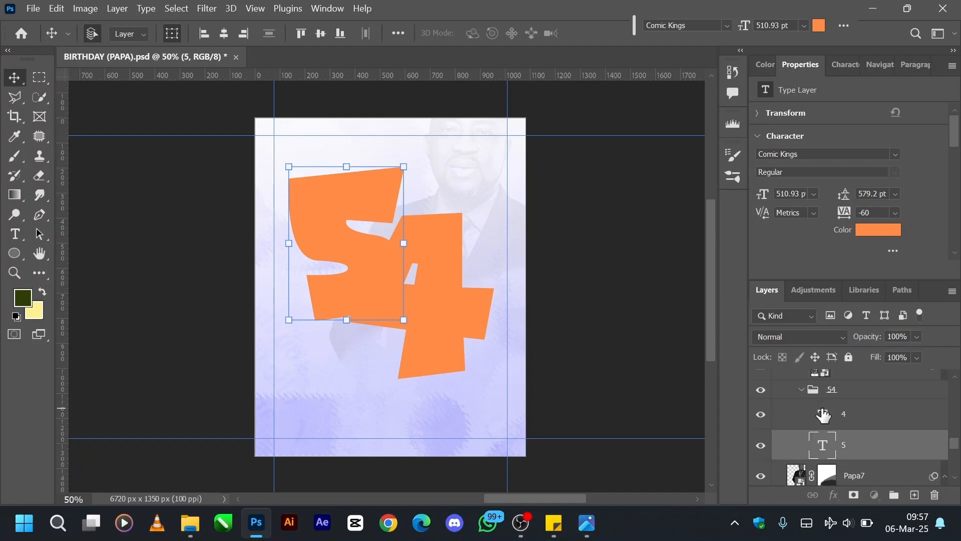
click(824, 413)
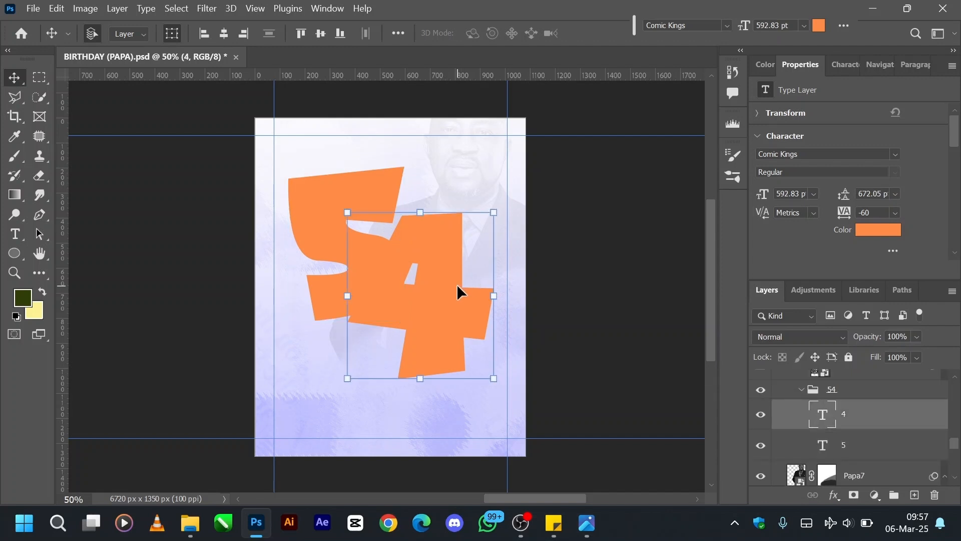
mouse_move(456, 284)
mouse_down()
mouse_move(496, 319)
mouse_move(447, 290)
mouse_up()
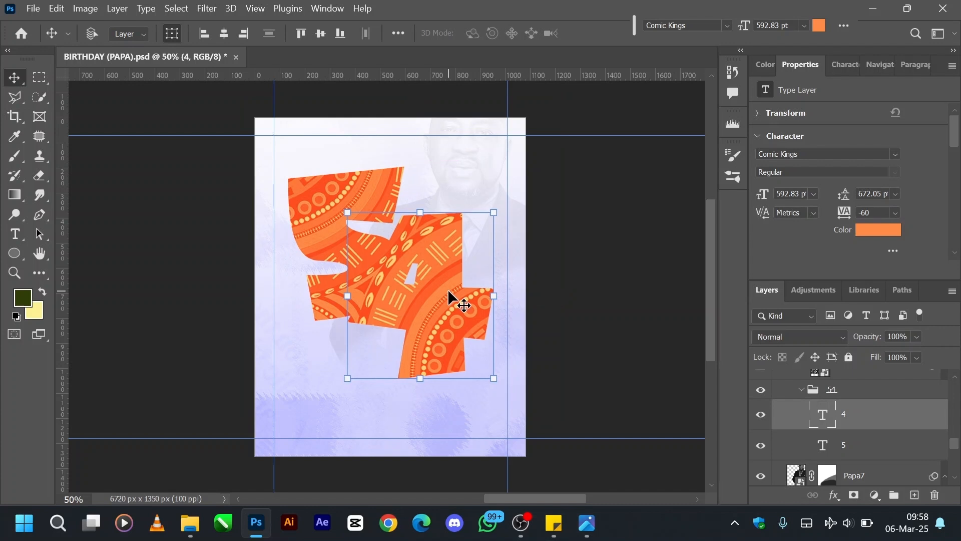
Collapse the nested 54 group, then show the clipped African pattern3 layer and select it.
click(800, 394)
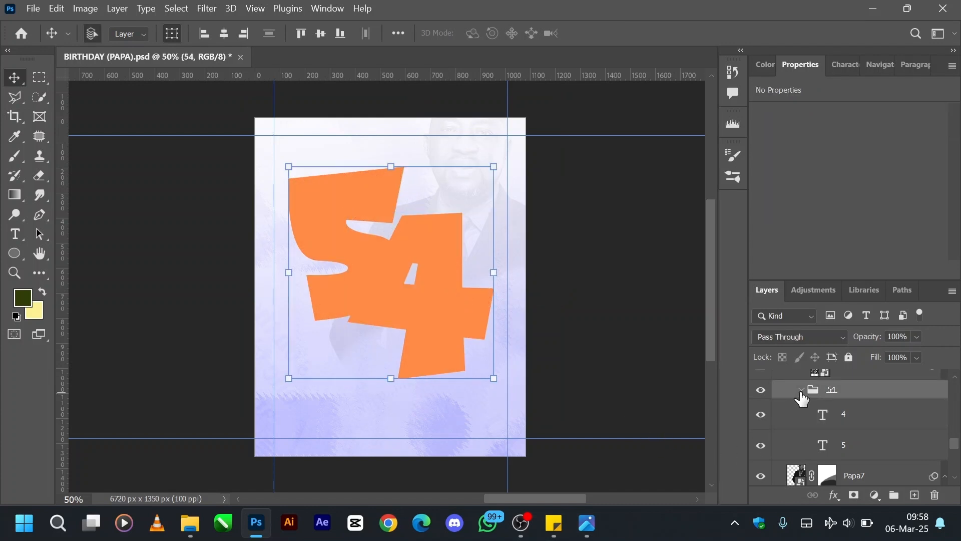
click(801, 389)
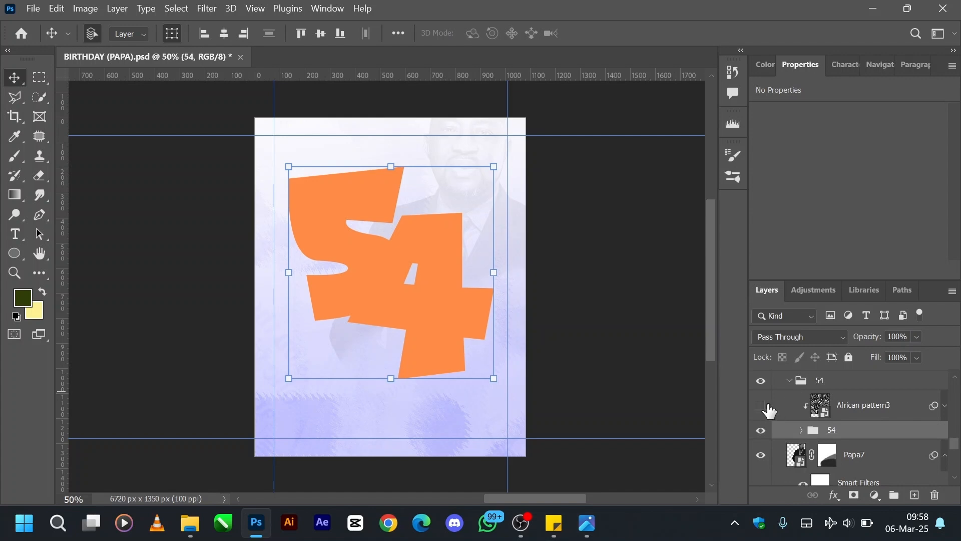
click(761, 405)
click(862, 408)
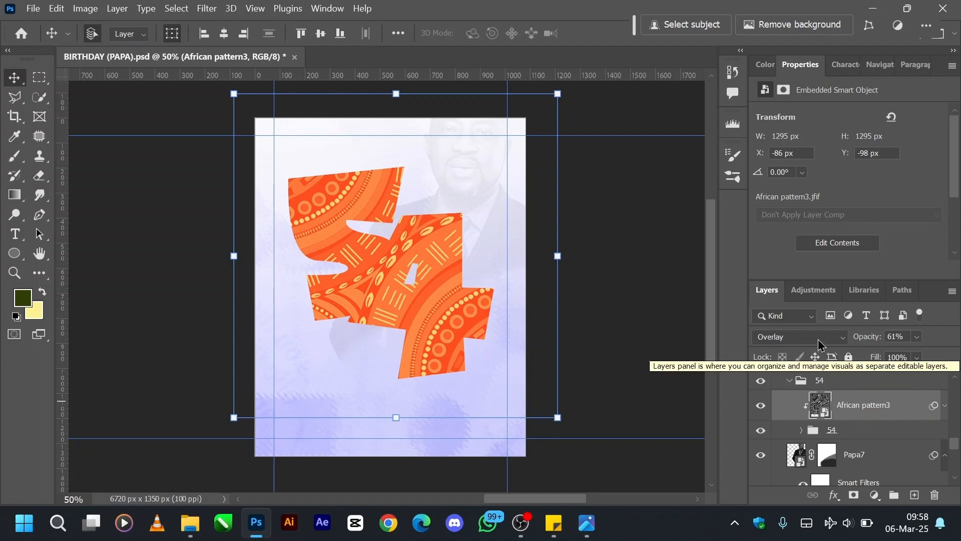
Turn off the smart filters on African pattern3 and set the layer to Normal blending at 100% opacity.
click(945, 406)
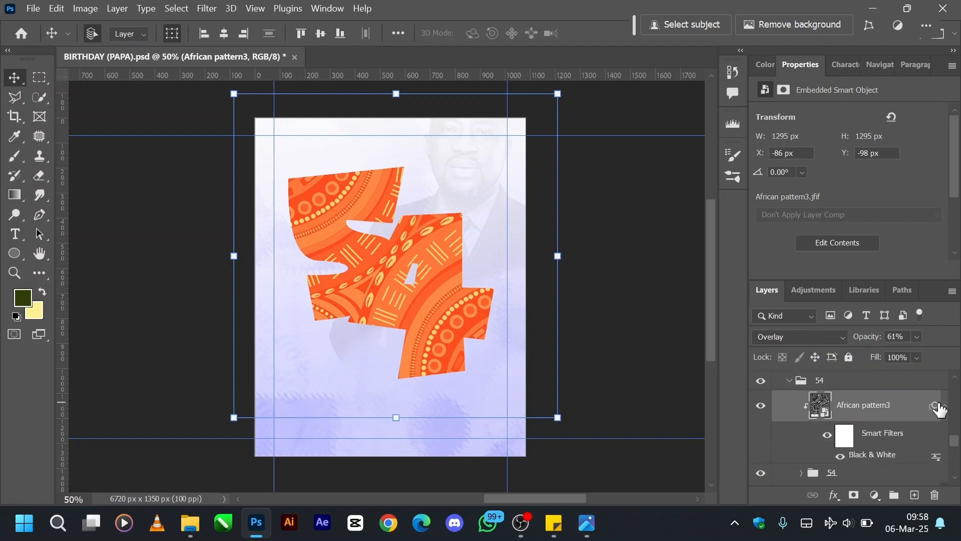
click(827, 435)
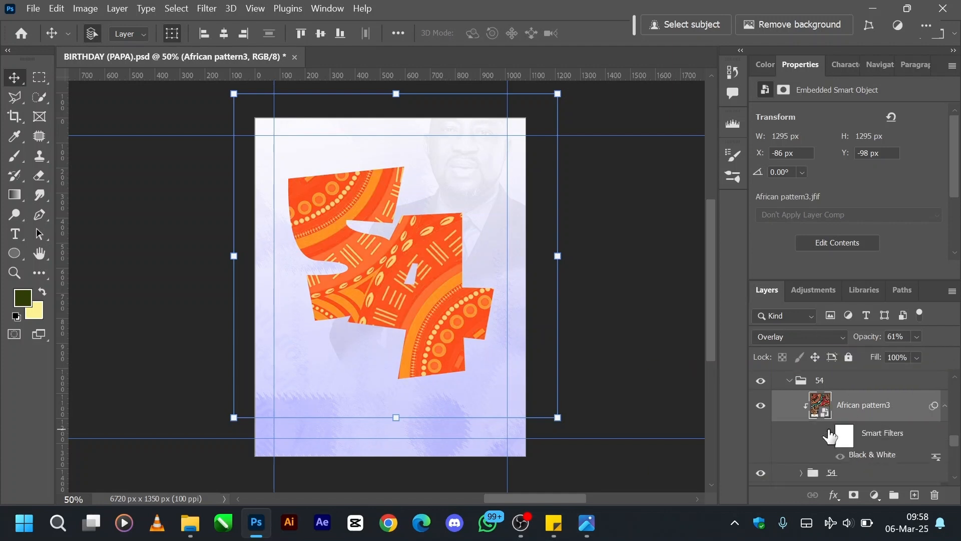
click(796, 345)
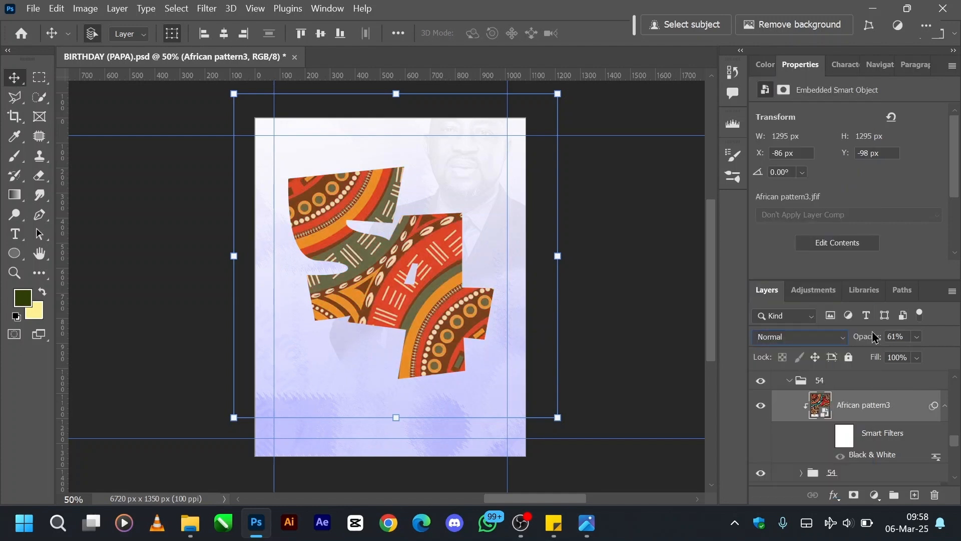
drag(871, 340, 959, 369)
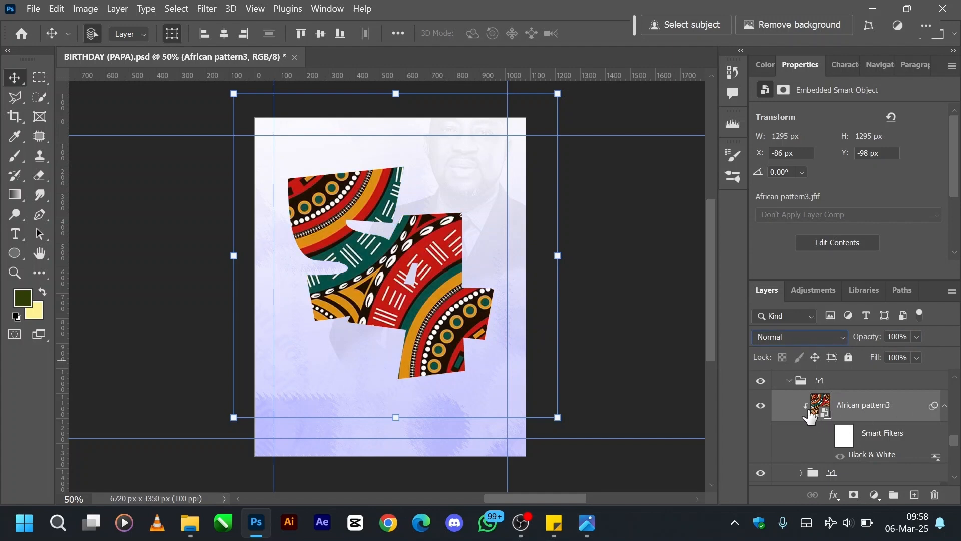
Launch Keyviz.
key(super)
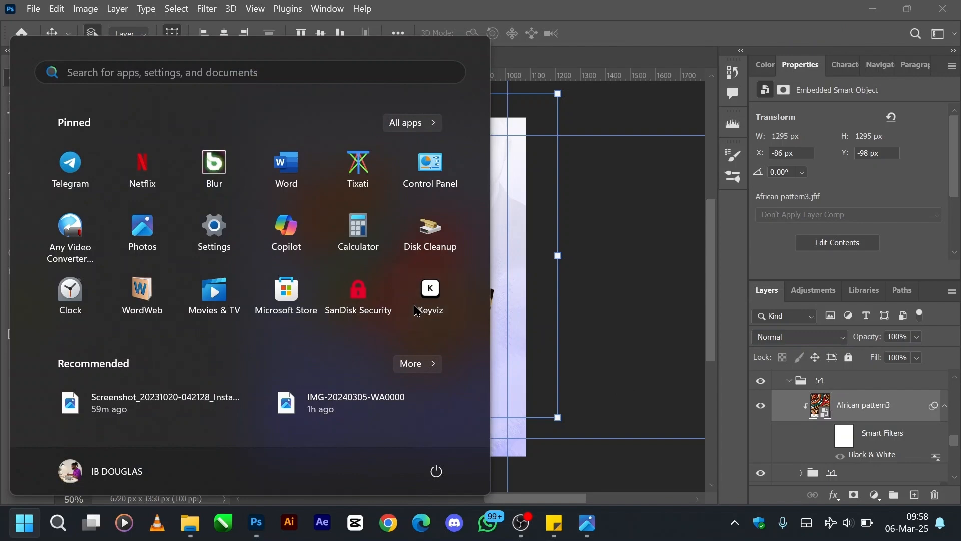
click(416, 311)
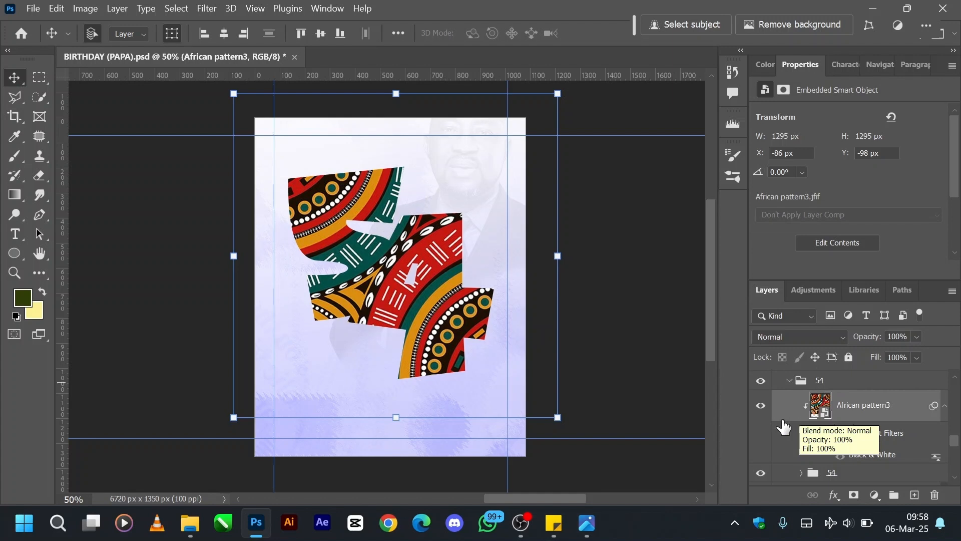
Release the African pattern3 layer from its clipping mask, then clip it to the nested 54 group again.
scroll(811, 410, down, 1)
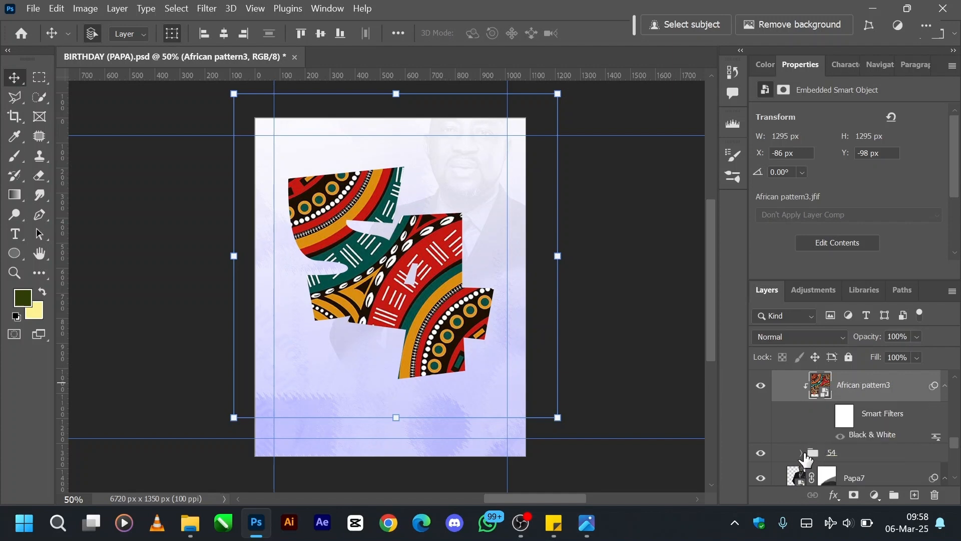
key(alt)
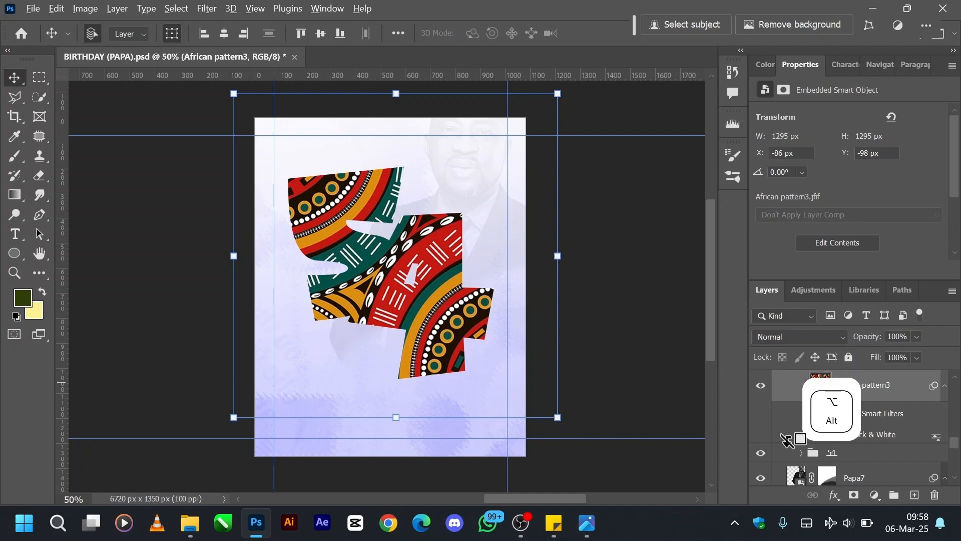
alt+click(787, 441)
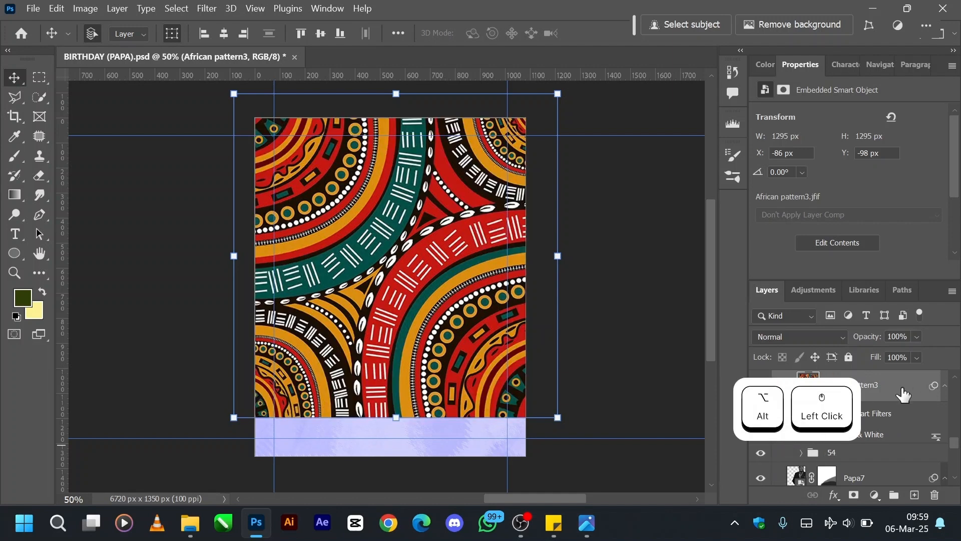
scroll(841, 405, down, 2)
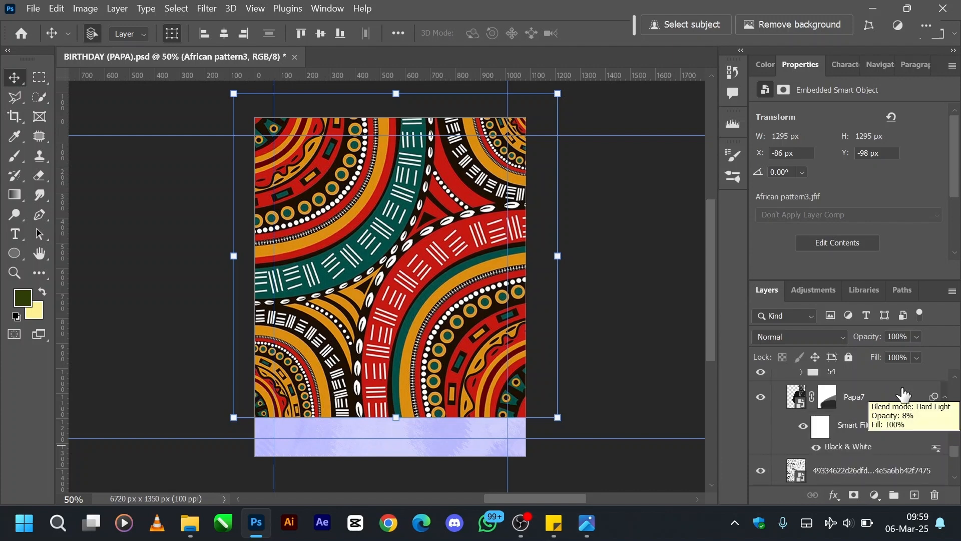
scroll(833, 410, up, 2)
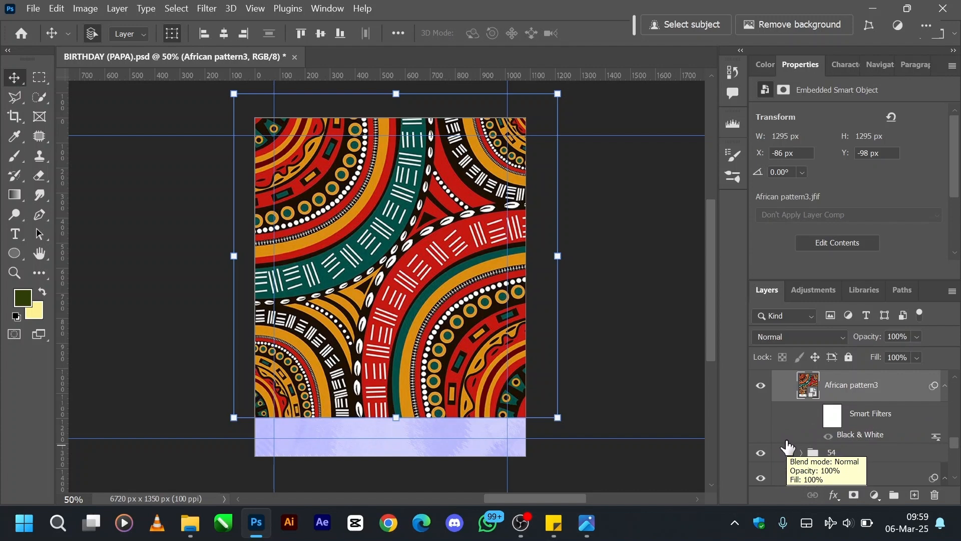
key(alt)
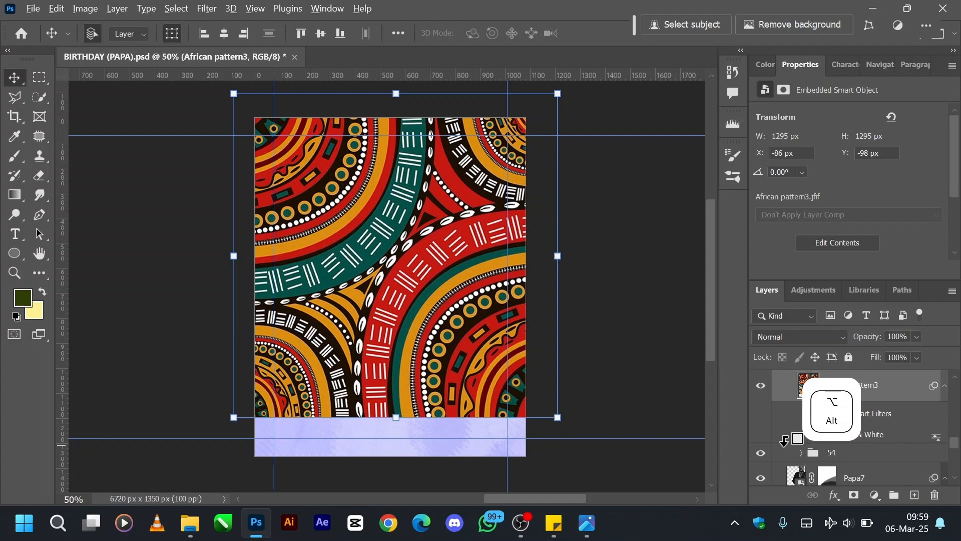
alt+click(784, 440)
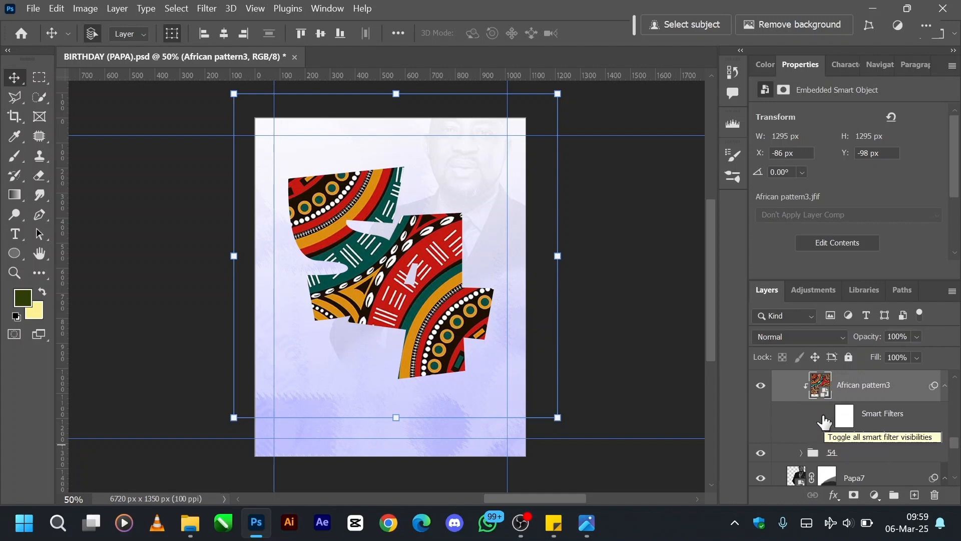
Turn African pattern3's smart filters back on and set the layer to Overlay blending at 60% opacity.
click(824, 422)
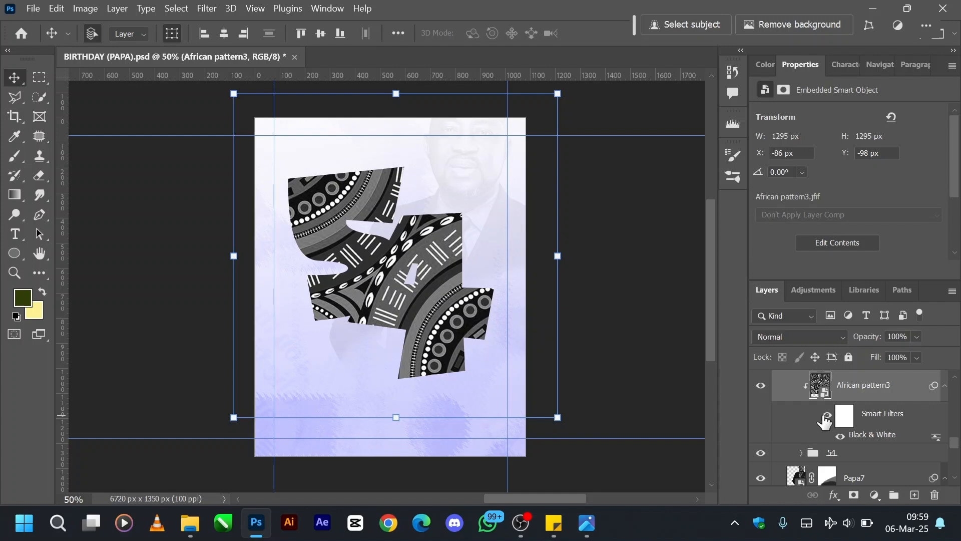
click(816, 338)
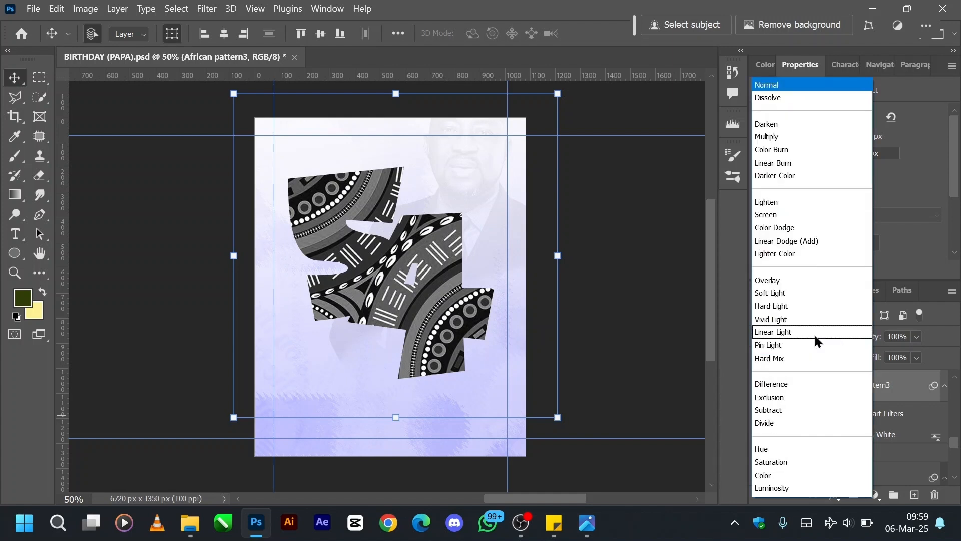
click(776, 281)
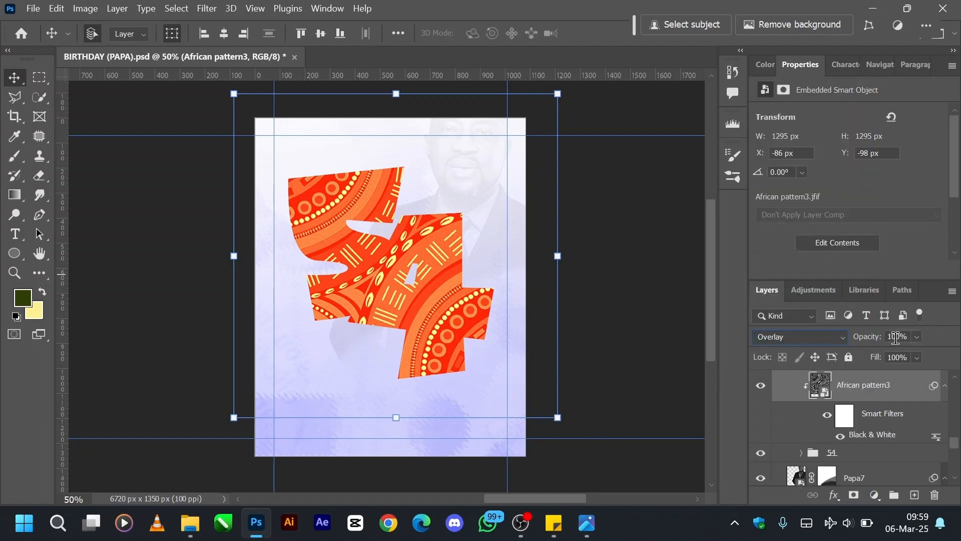
drag(884, 341, 855, 349)
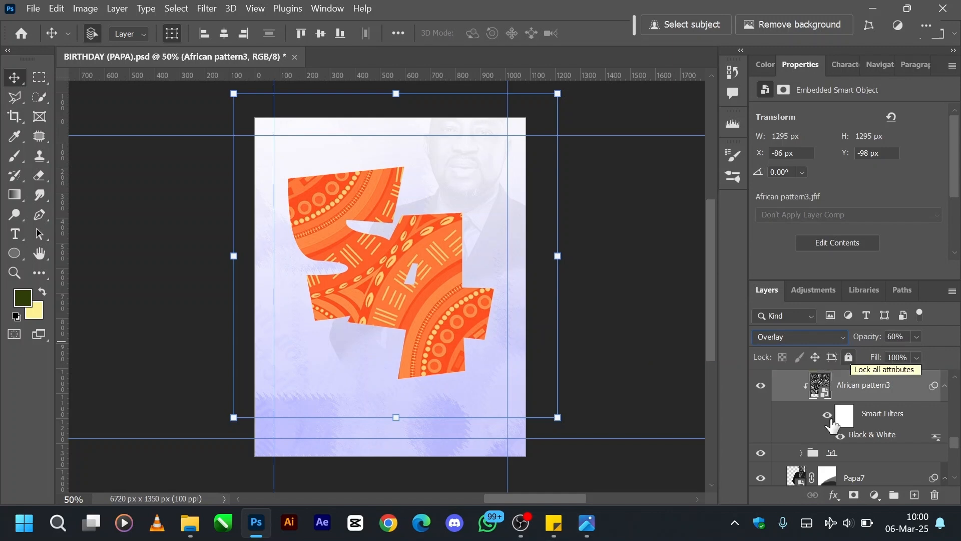
Undo the African pattern3 changes back through the first switch to Normal blending.
scroll(824, 439, up, 2)
key(ctrl+z)
key(ctrl+z)
key(ctrl+z)
key(ctrl+z)
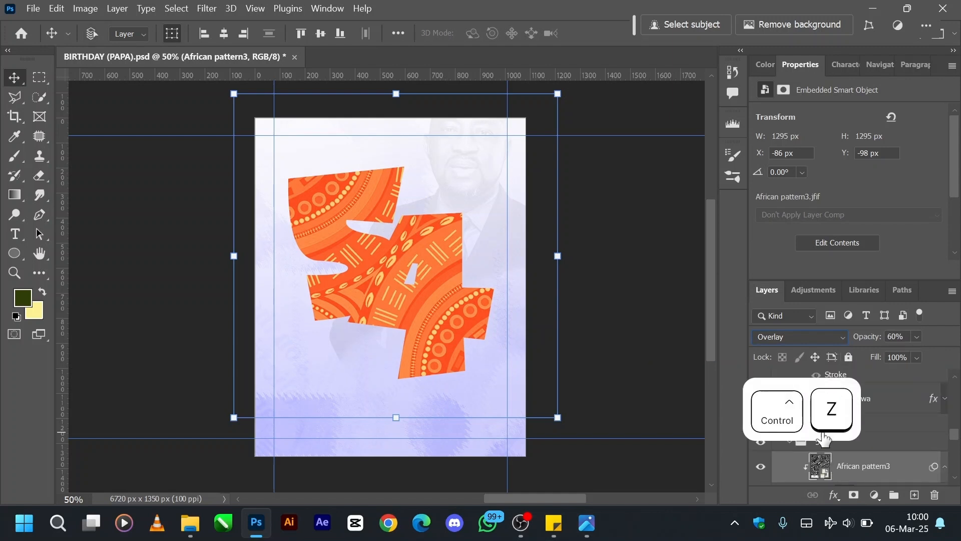
key(ctrl+shift+z)
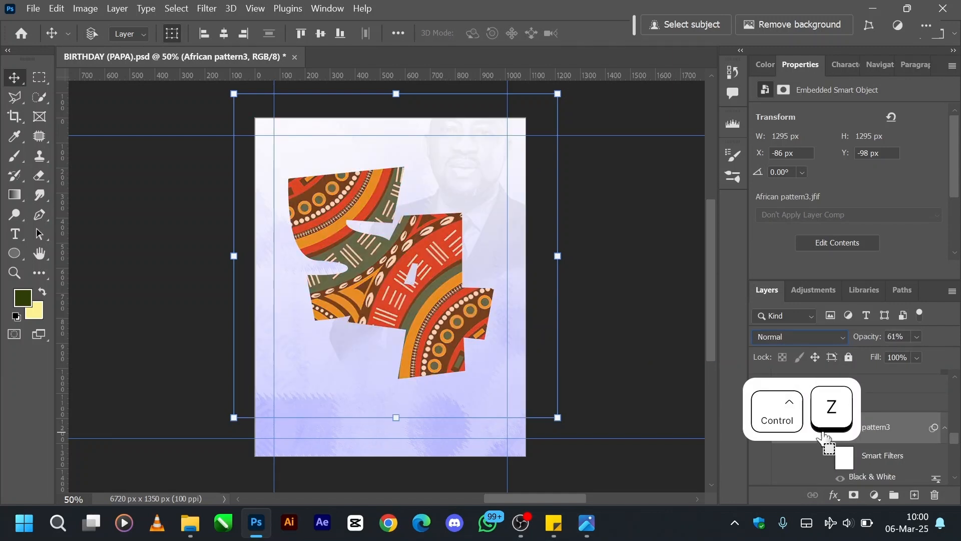
key(ctrl+shift+z)
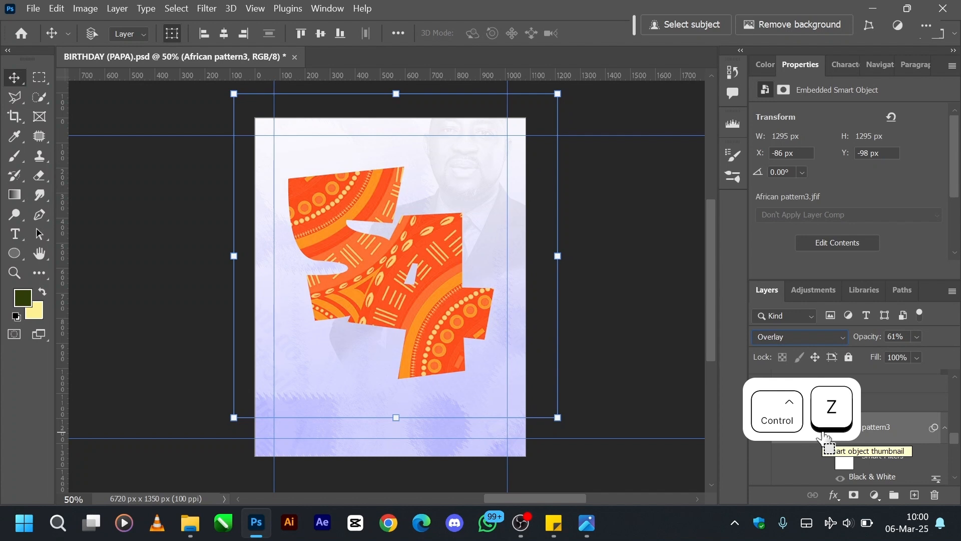
Show the PICTURES group above the 54 group, select it and expand it to reach its portrait layers.
scroll(811, 440, up, 1)
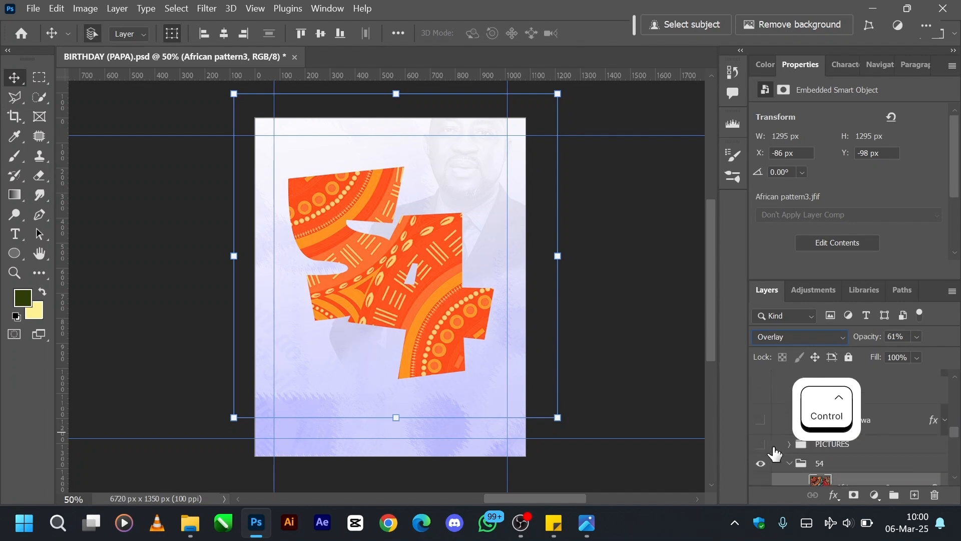
scroll(762, 449, up, 2)
click(759, 446)
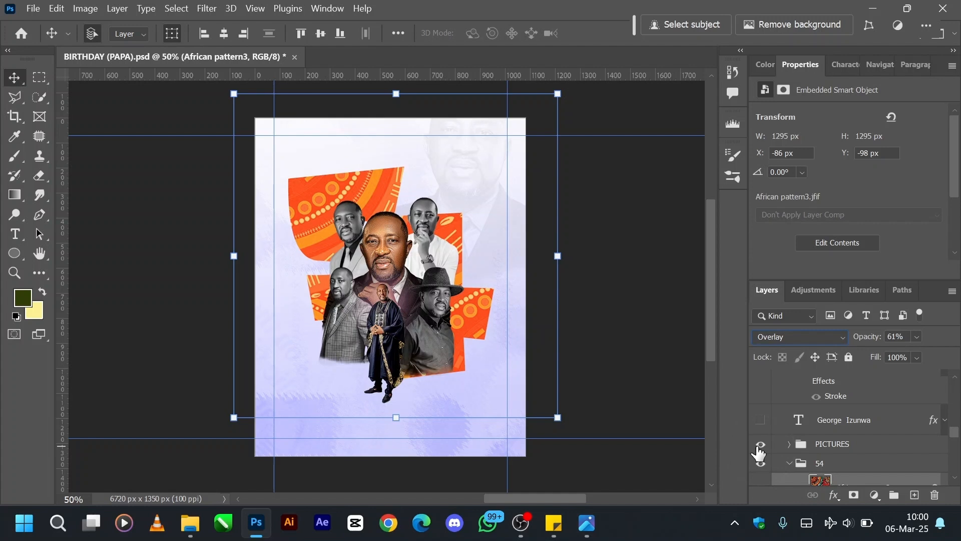
click(821, 444)
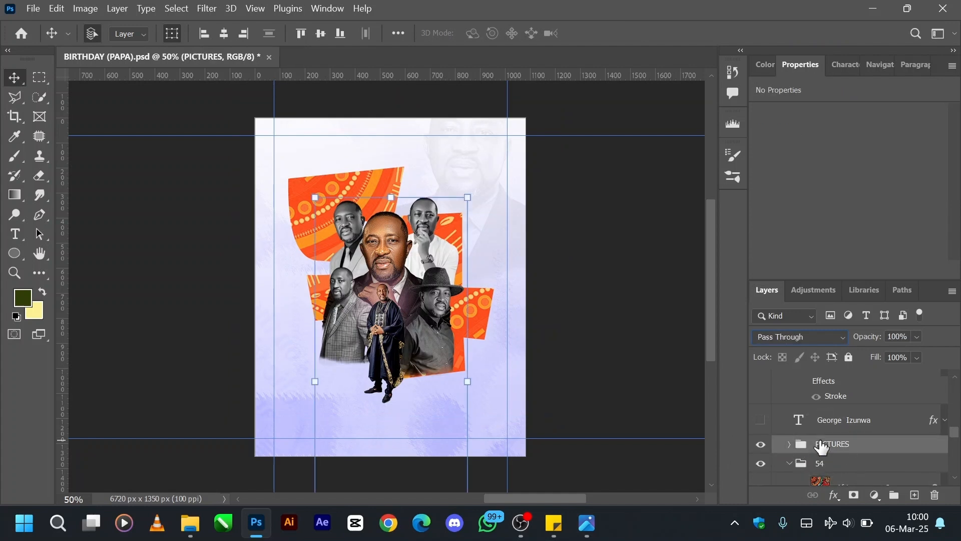
click(790, 444)
scroll(847, 433, down, 3)
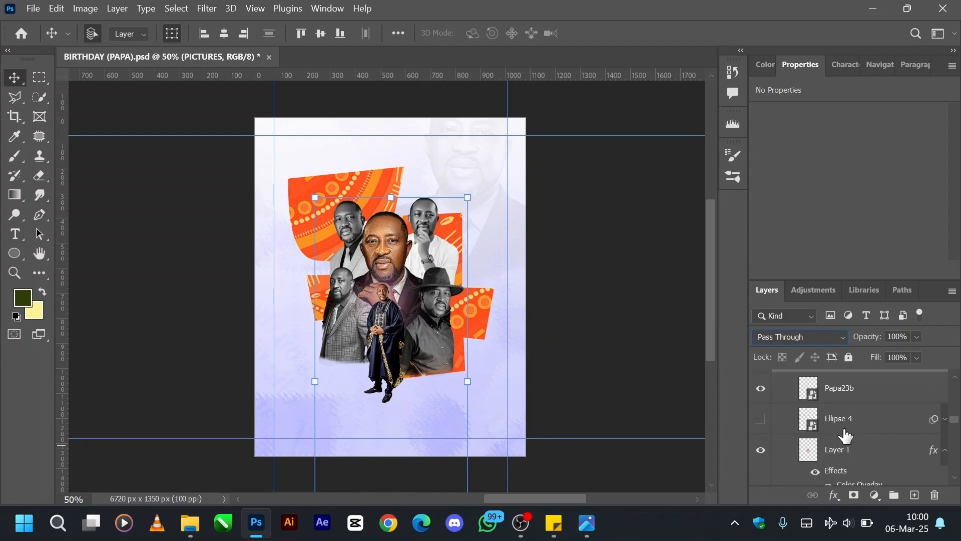
Hide the Papa23b, Layer 1, Papa3 and P1 layers inside the PICTURES group.
click(762, 391)
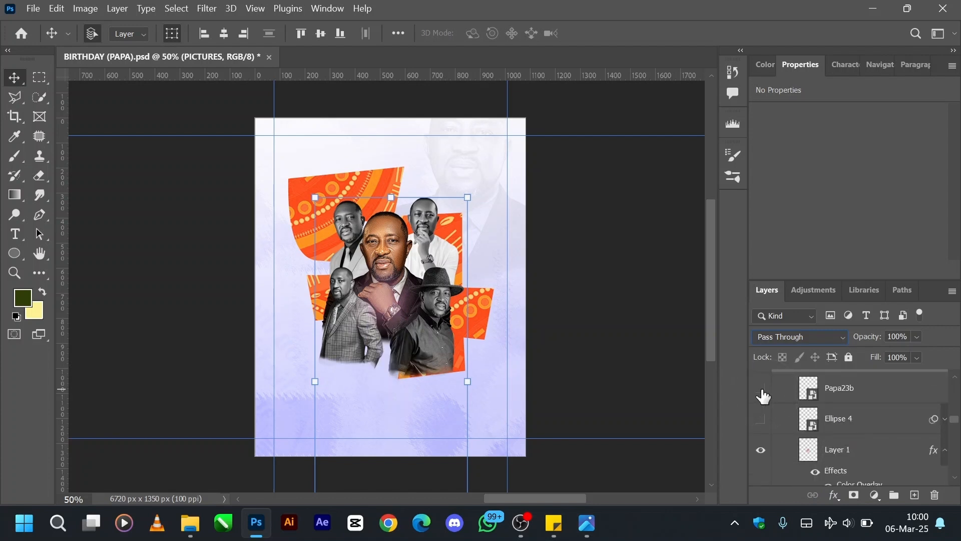
click(763, 452)
scroll(763, 450, down, 2)
click(761, 430)
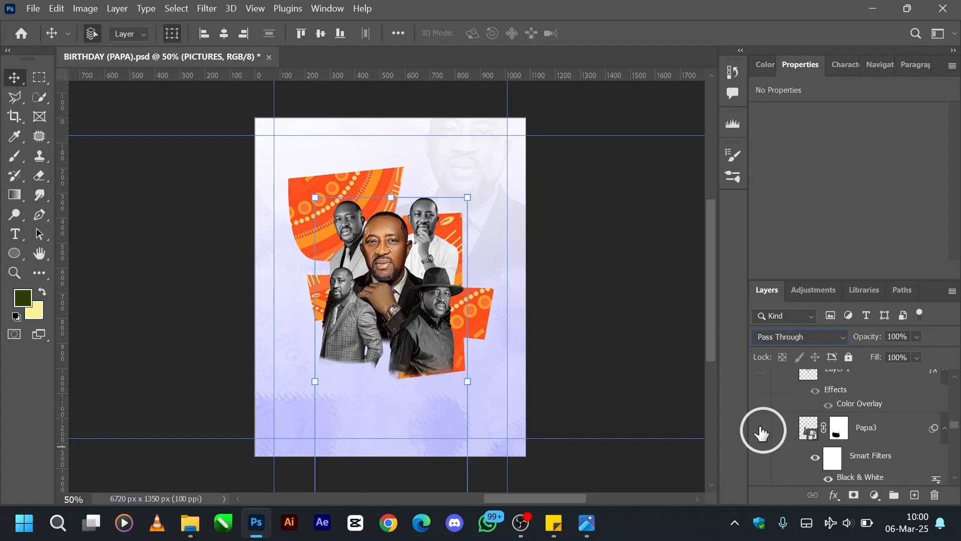
scroll(762, 436, down, 2)
click(762, 455)
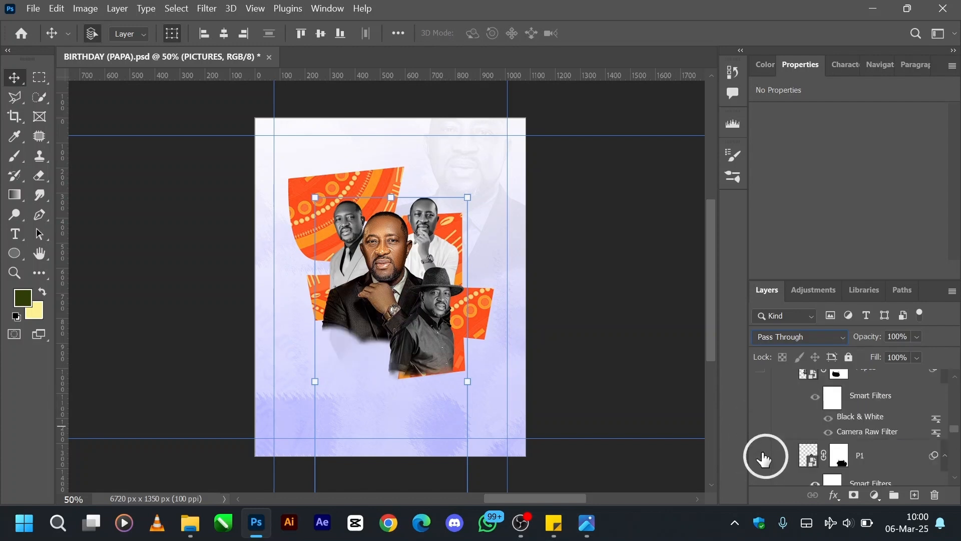
Hide the remaining portrait layers Papa9, Papa11b and Papa12b in the PICTURES group.
scroll(762, 455, down, 2)
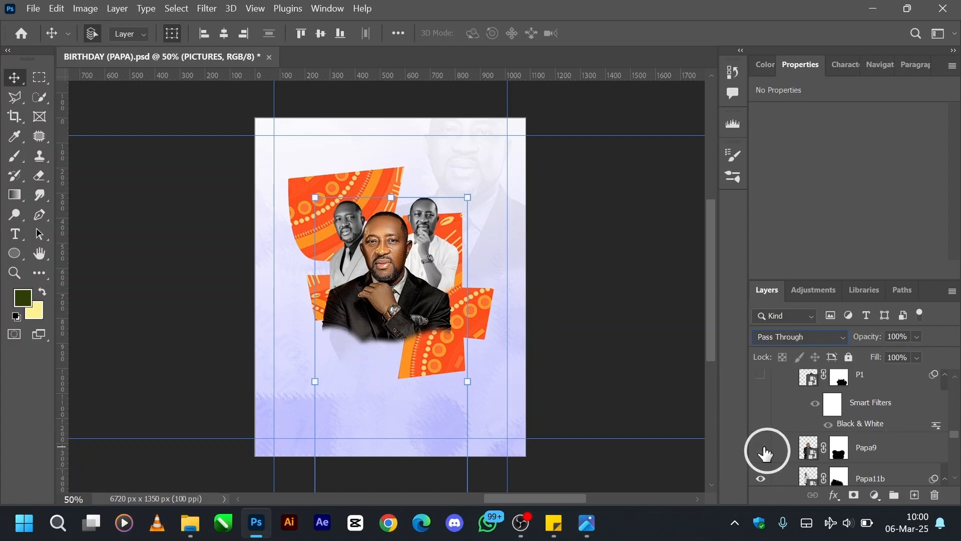
click(761, 448)
scroll(764, 454, down, 2)
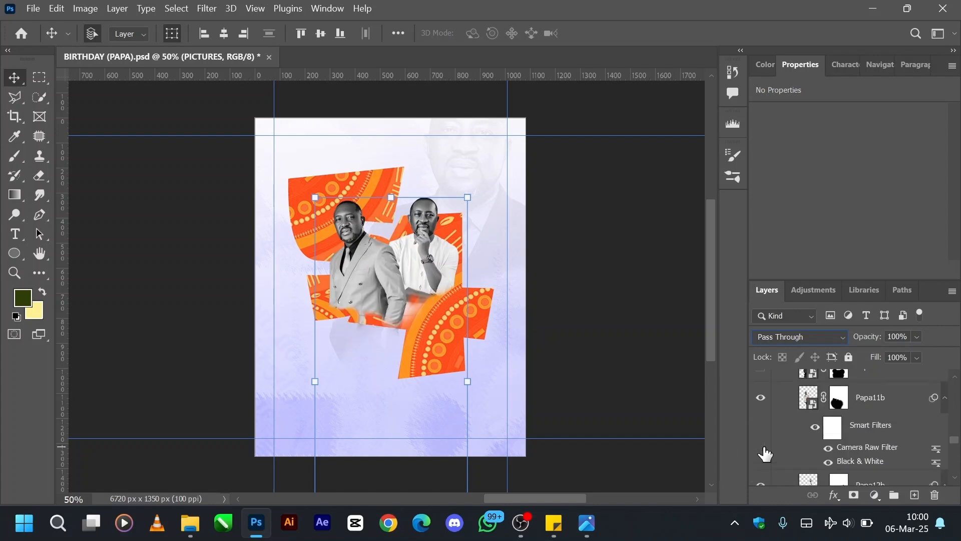
click(765, 408)
scroll(764, 412, down, 2)
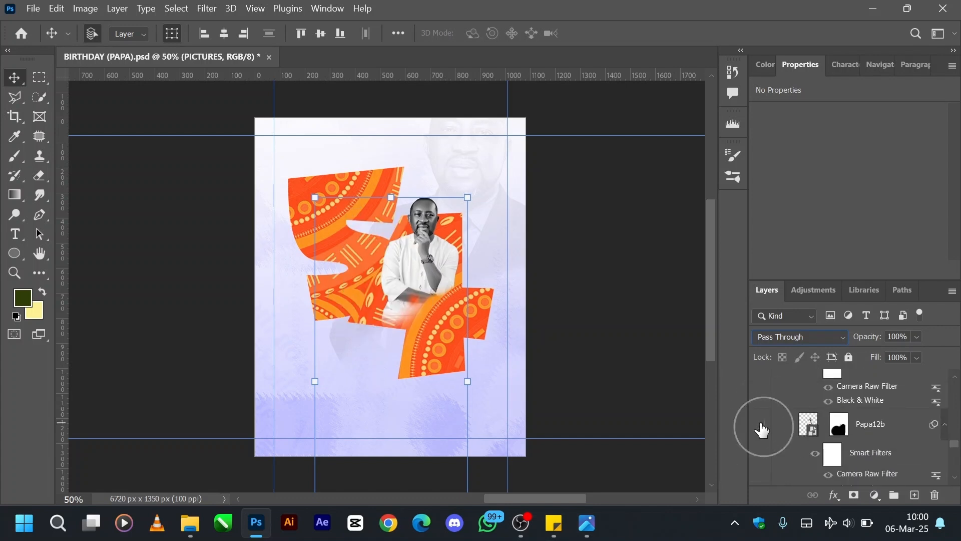
click(761, 426)
Show the Papa9 portrait layer again as the central picture over the 54.
scroll(762, 428, up, 3)
scroll(761, 430, up, 1)
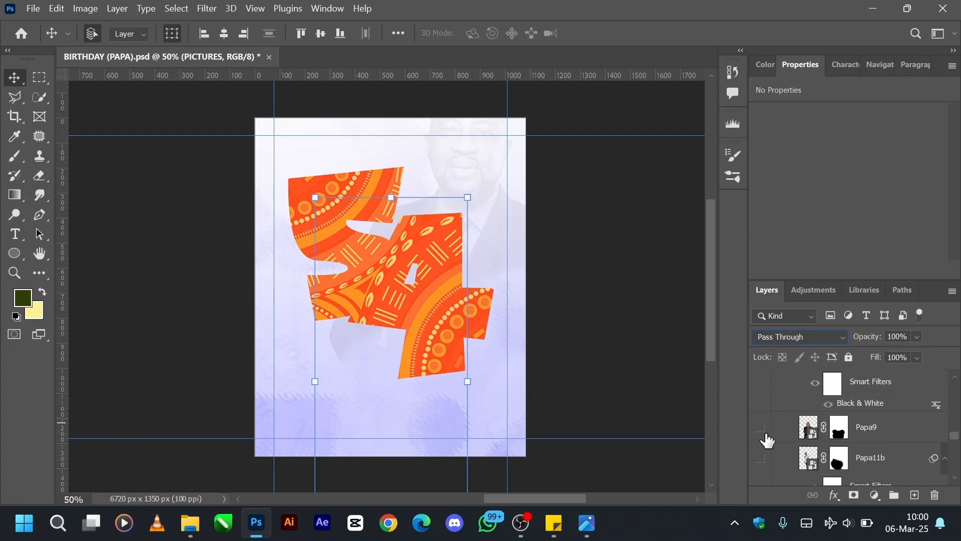
click(763, 429)
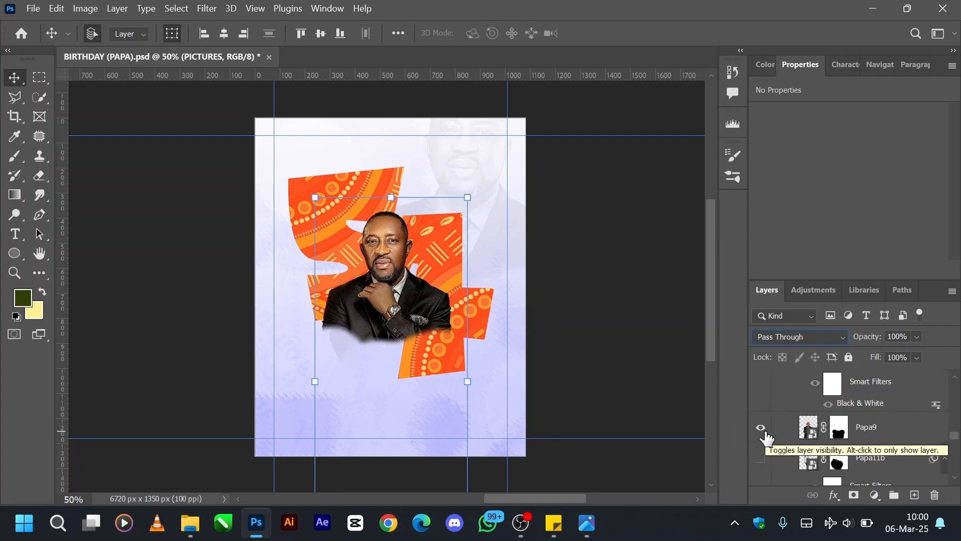
Duplicate the Papa9 portrait layer directly beneath itself and hide the original Papa9 layer.
click(843, 430)
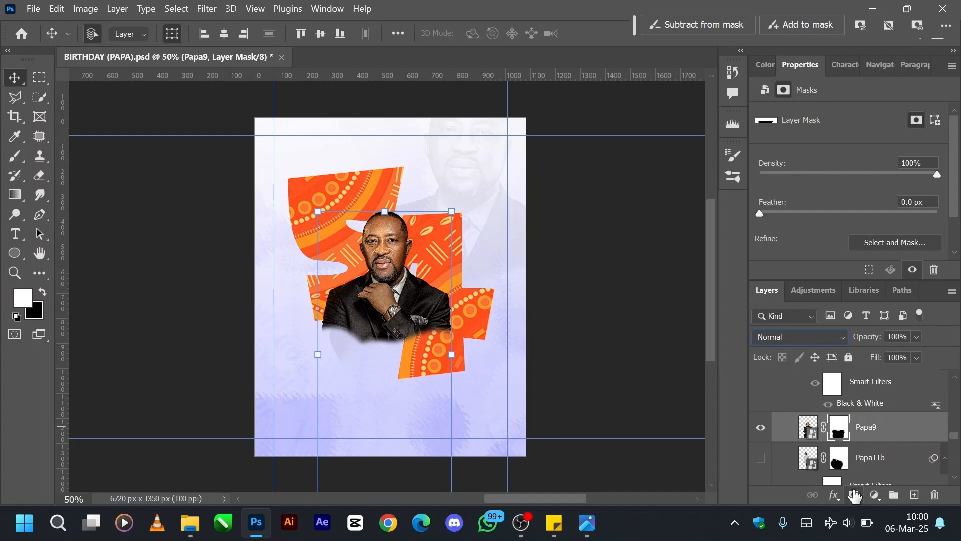
alt+click(819, 437)
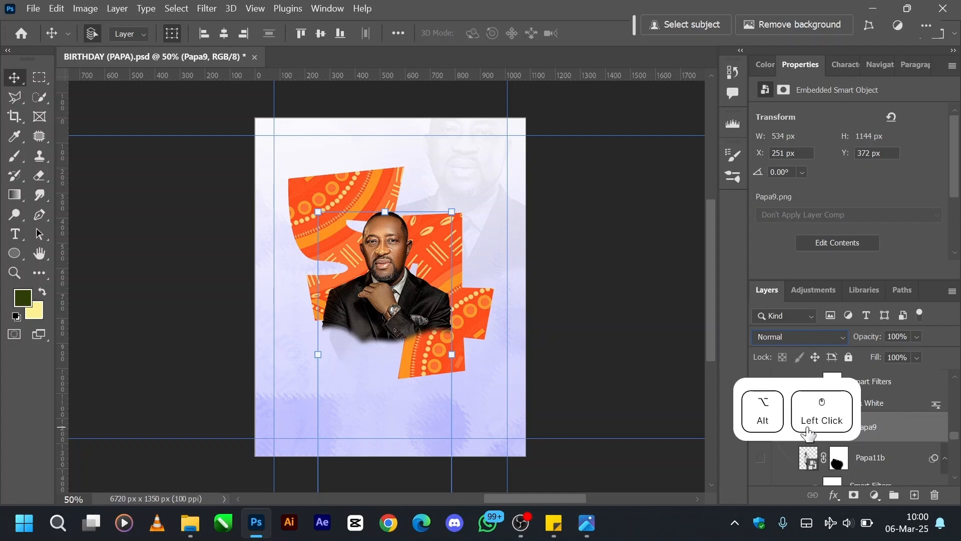
drag(809, 431, 808, 458)
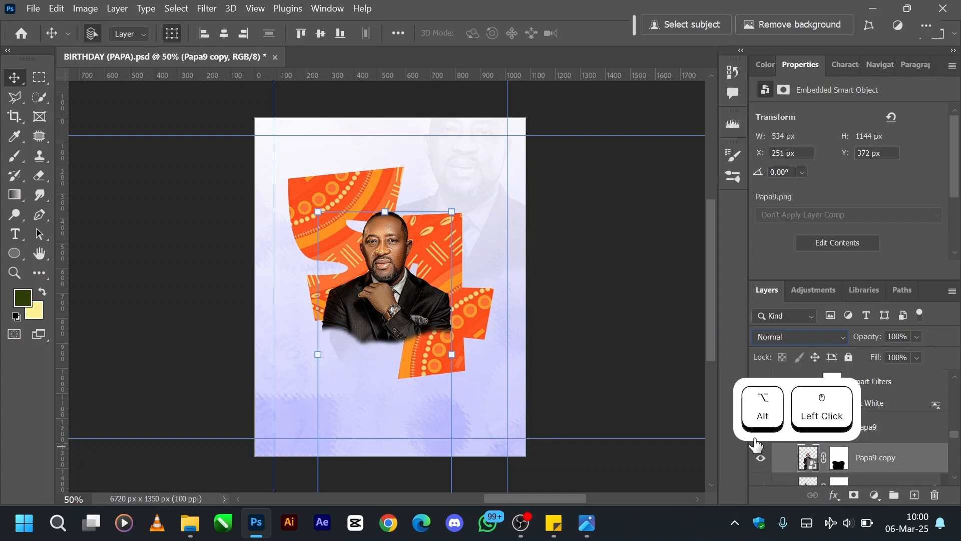
click(761, 427)
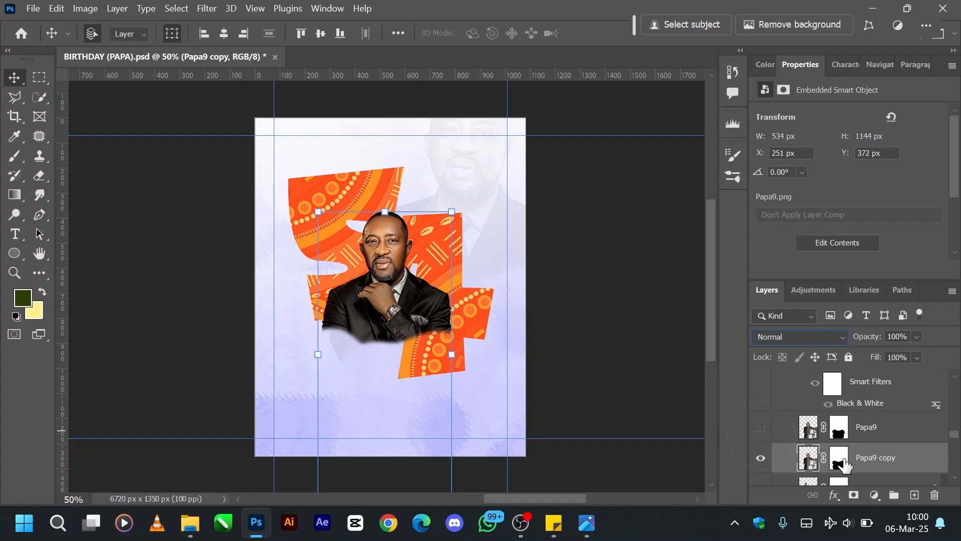
Replace the Papa9 copy's layer mask with a blank one and fade out the lower body using a soft 500 px black brush.
drag(845, 465, 934, 496)
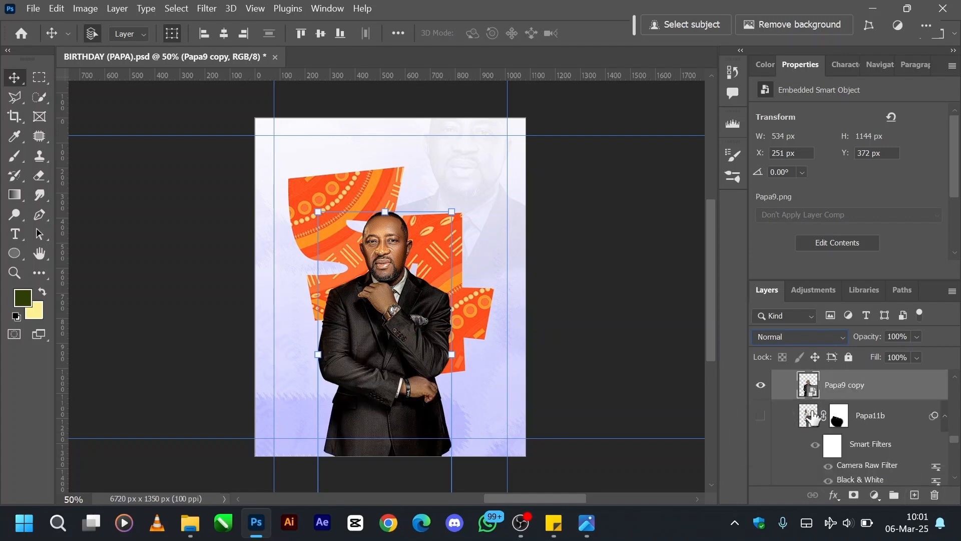
click(854, 496)
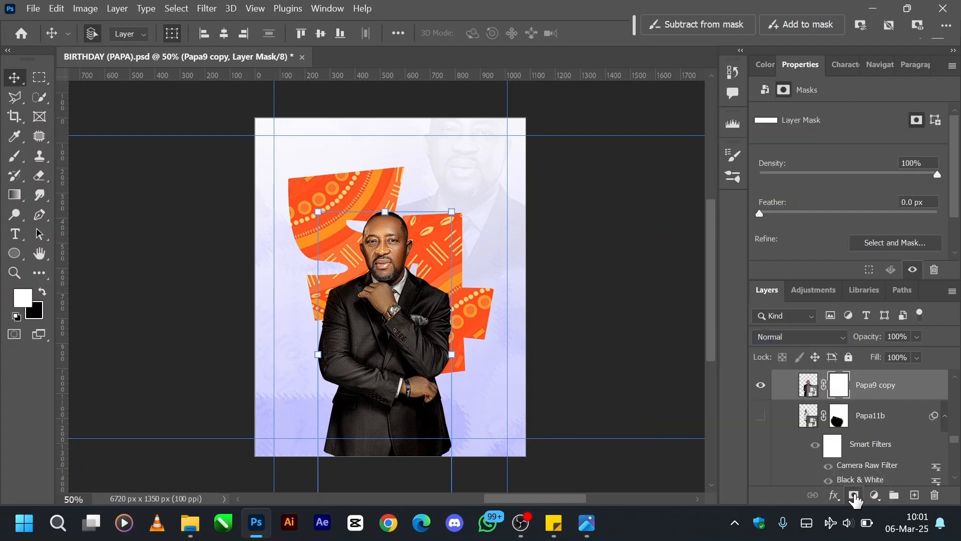
key(b)
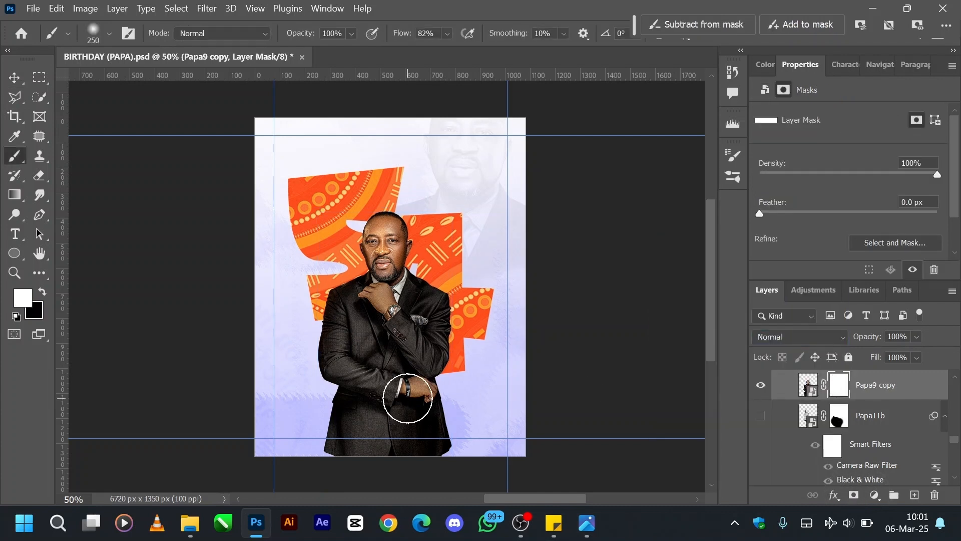
key(bracketright)
key(bracketright)
key(bracketright)
key(bracketright)
key(x)
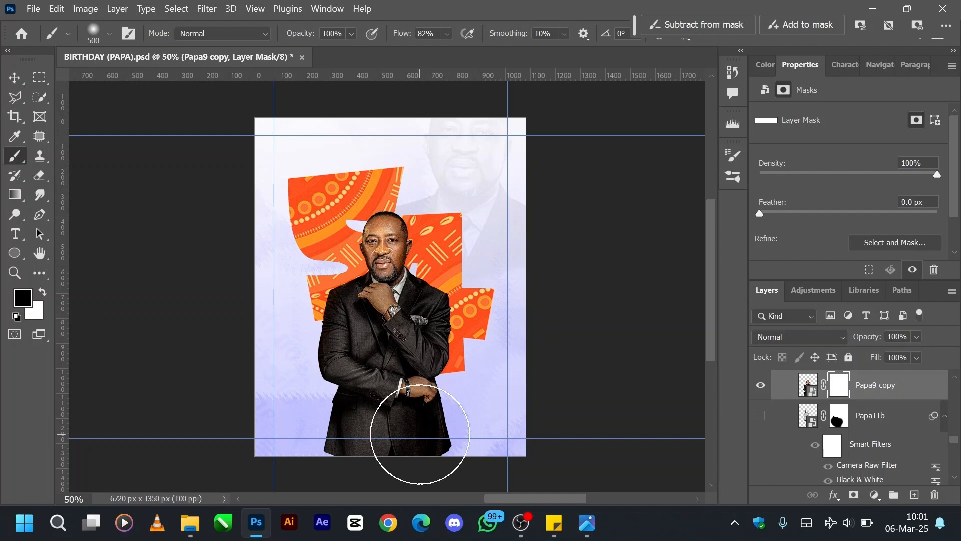
drag(418, 419, 322, 429)
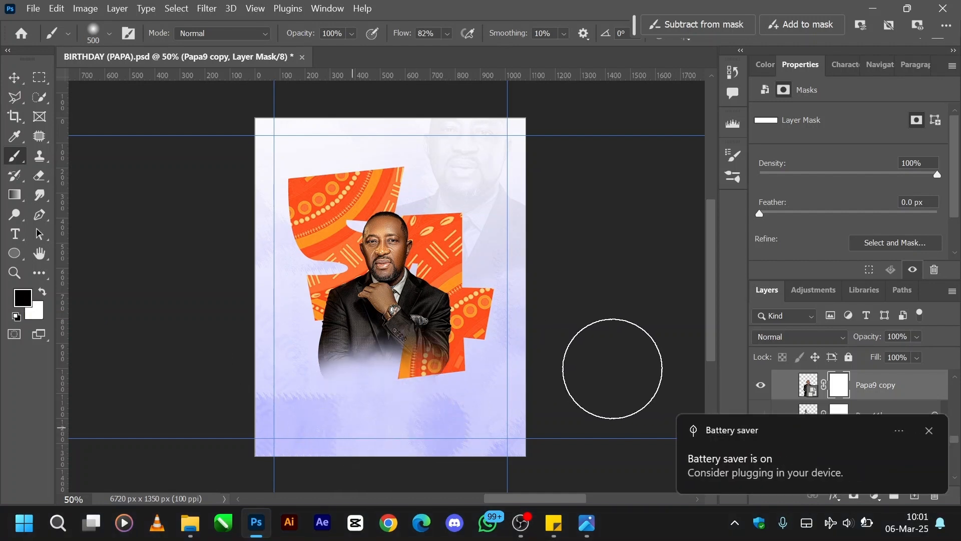
click(929, 431)
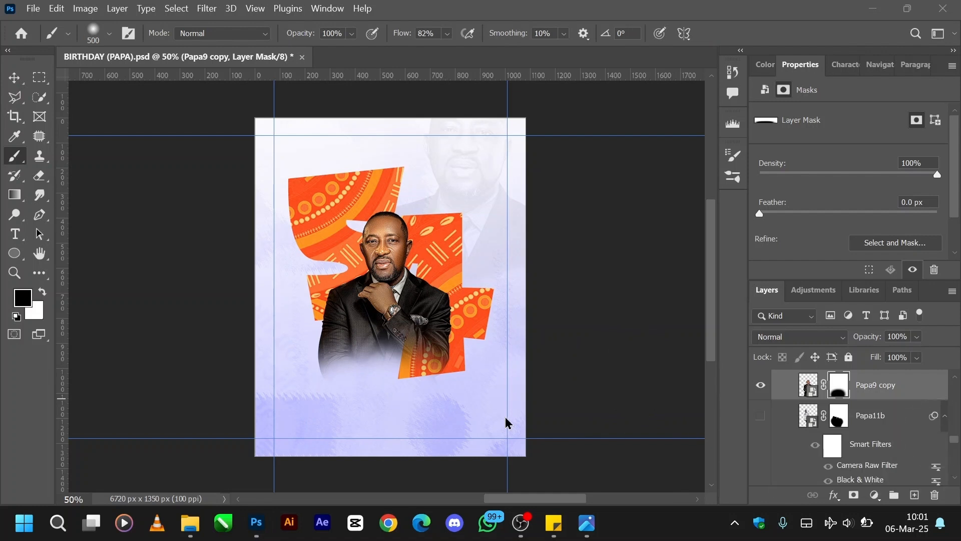
Set the mask brush's hardness to 18%.
click(113, 39)
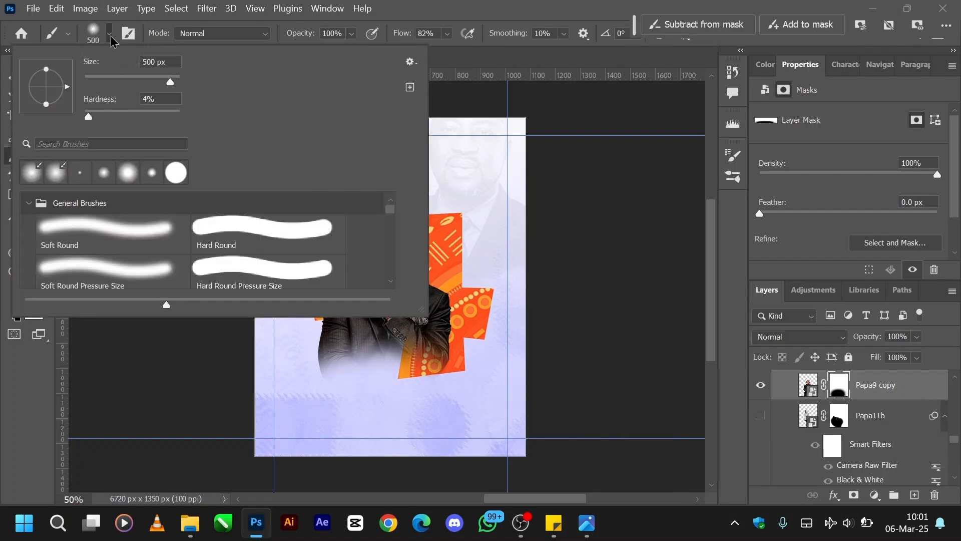
click(121, 112)
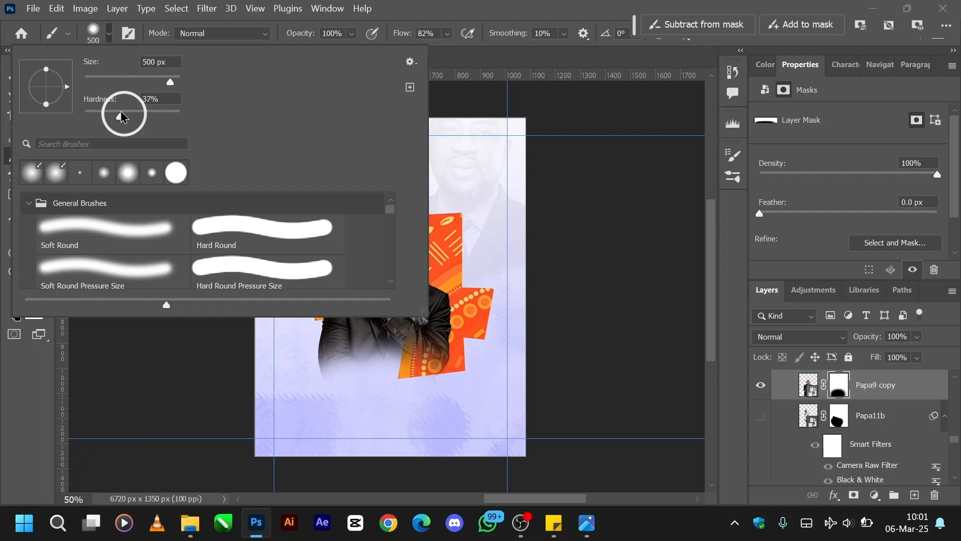
drag(120, 113, 102, 112)
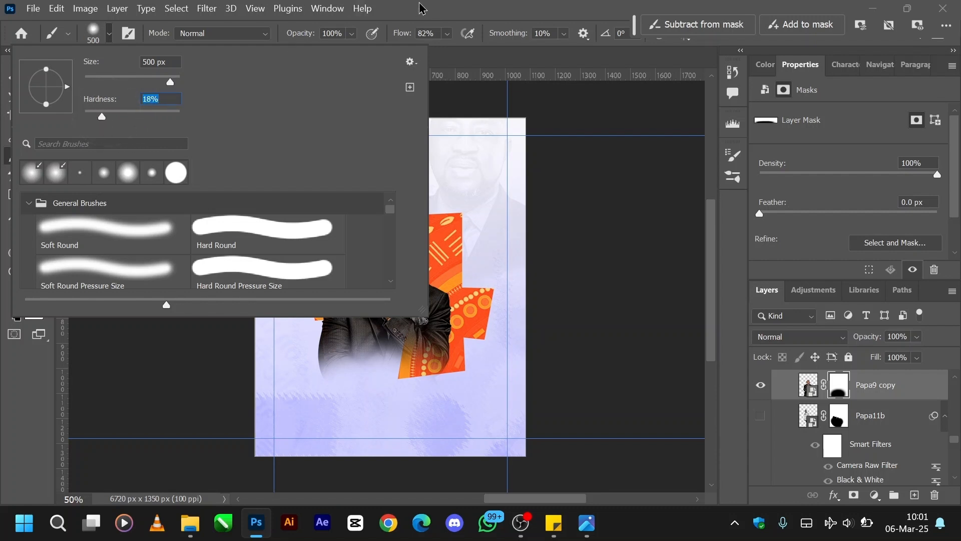
click(426, 6)
Try different brush sizes, settle on 250 px and attempt a tighter fade along the Papa9 copy's lower edge.
key(bracketleft)
key(bracketleft)
key(bracketleft)
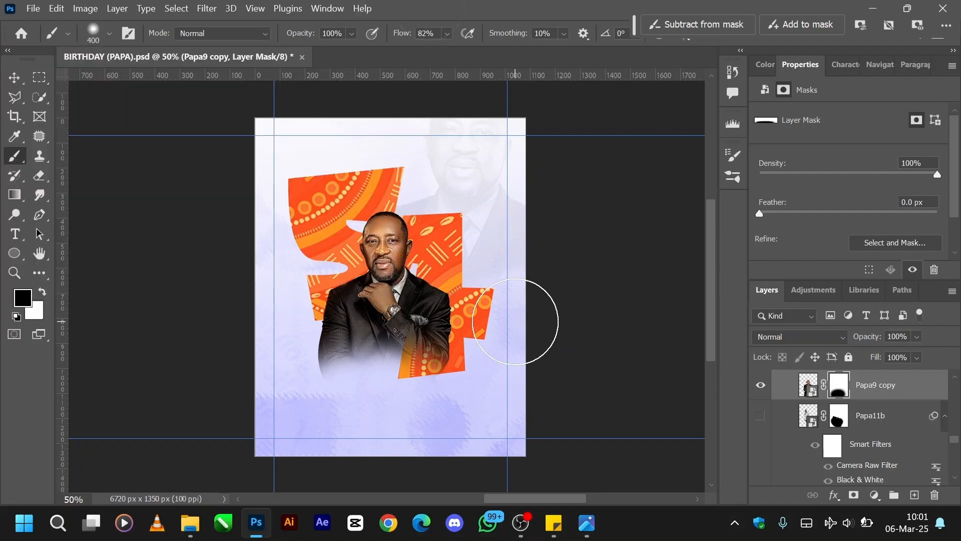
key(bracketleft)
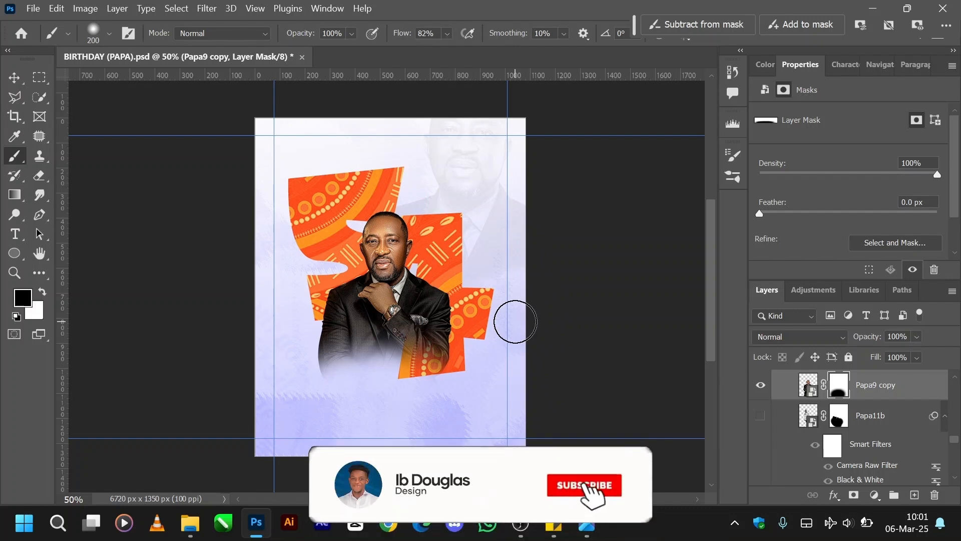
key(bracketleft)
key(bracketleft)
key(bracketleft)
key(bracketleft)
key(bracketleft)
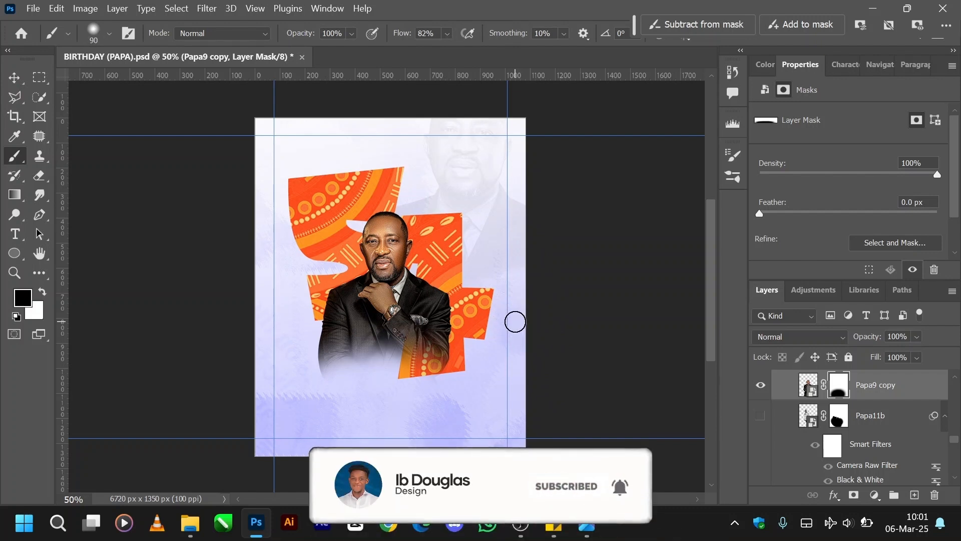
key(bracketright)
key(bracketright)
key(bracketright)
key(bracketright)
key(bracketright)
key(bracketright)
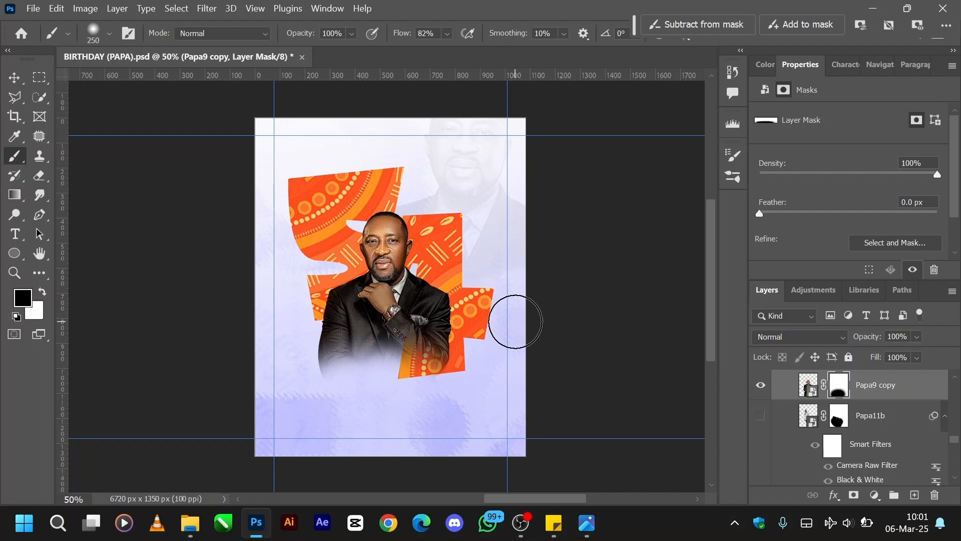
key(bracketright)
key(bracketright)
key(bracketright)
key(bracketright)
key(bracketright)
key(bracketright)
key(bracketright)
key(bracketright)
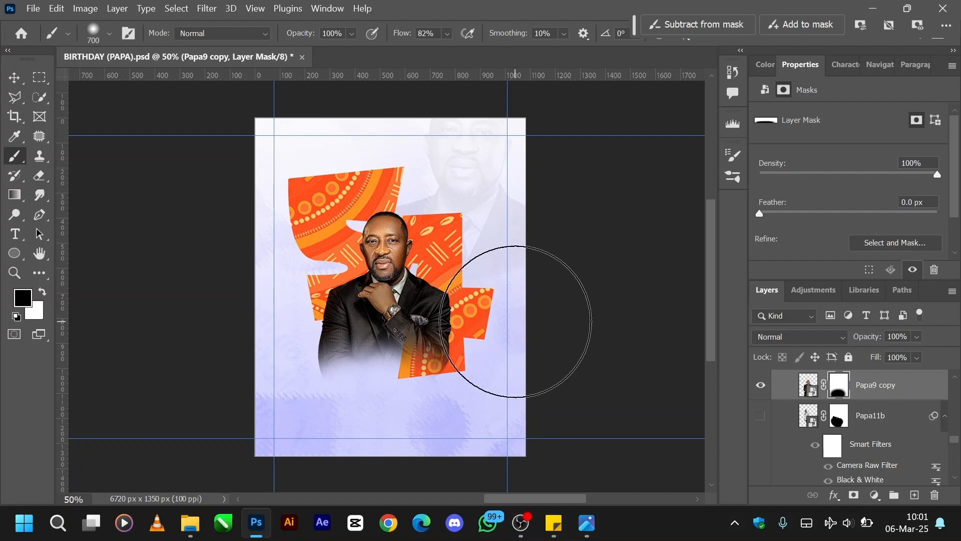
key(bracketleft)
key(bracketleft)
key(bracketleft)
key(bracketleft)
key(bracketleft)
key(bracketleft)
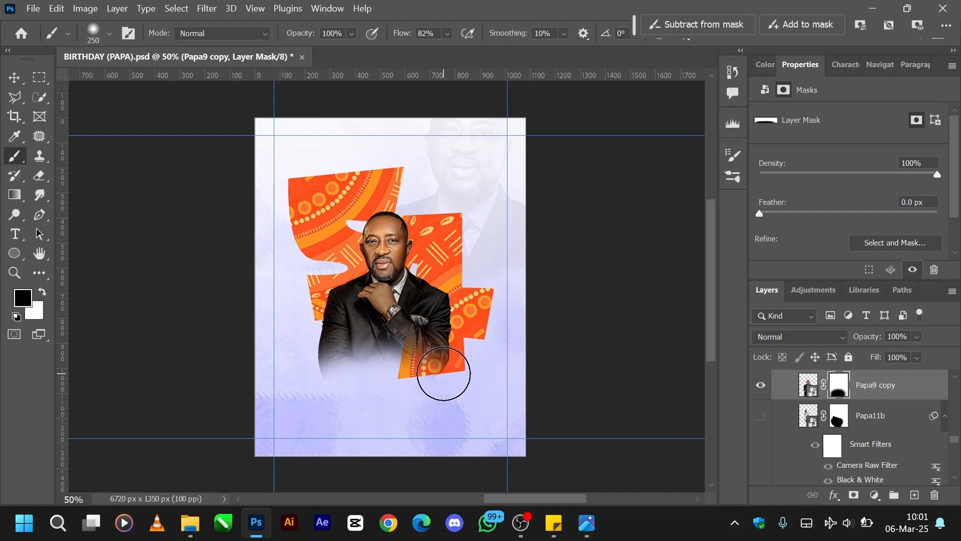
drag(444, 373, 357, 377)
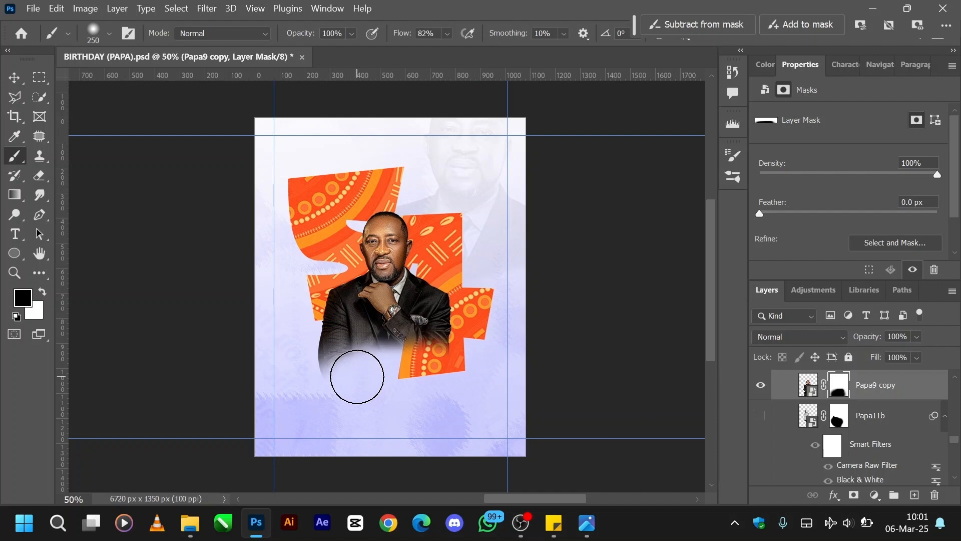
key(ctrl+z)
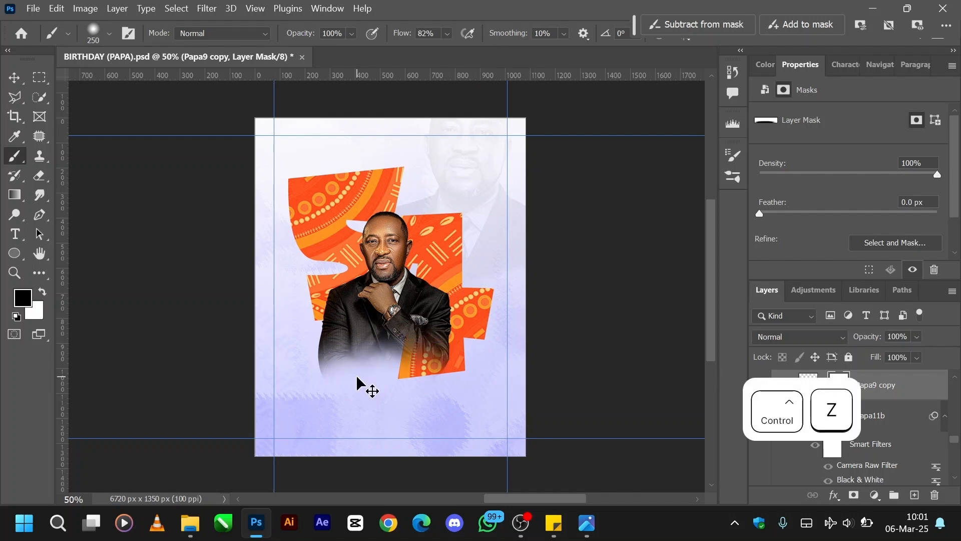
Delete the Papa9 copy layer and show the original Papa9 layer again.
scroll(869, 438, up, 3)
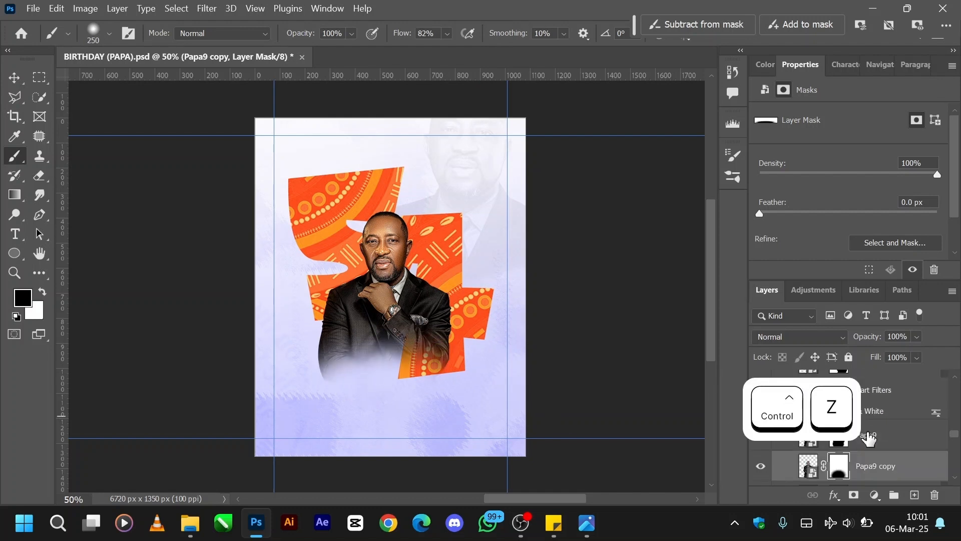
ctrl+click(914, 466)
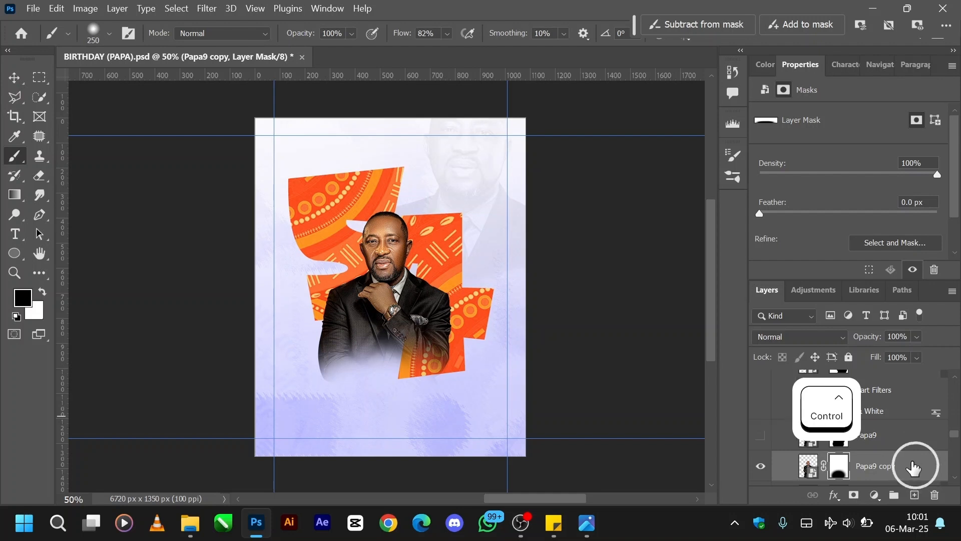
drag(913, 465, 932, 494)
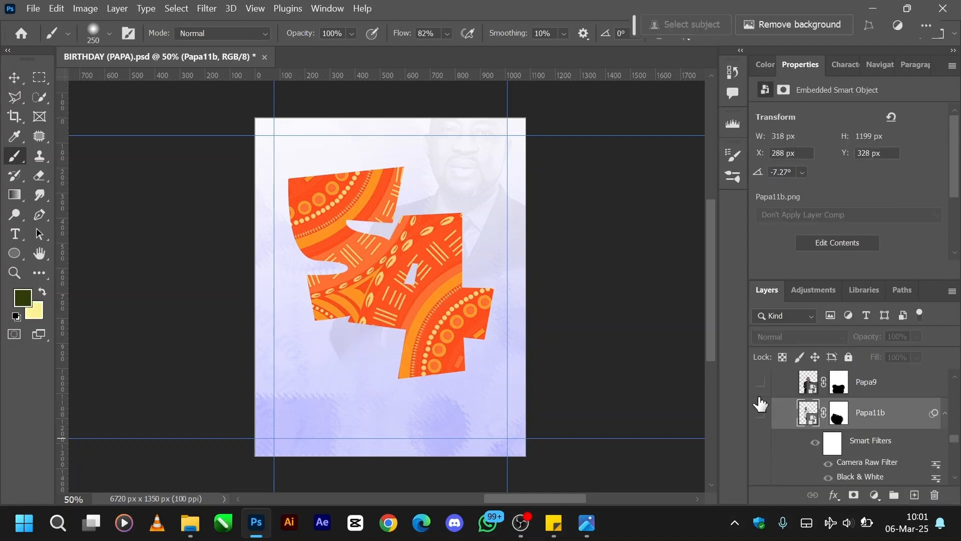
click(760, 382)
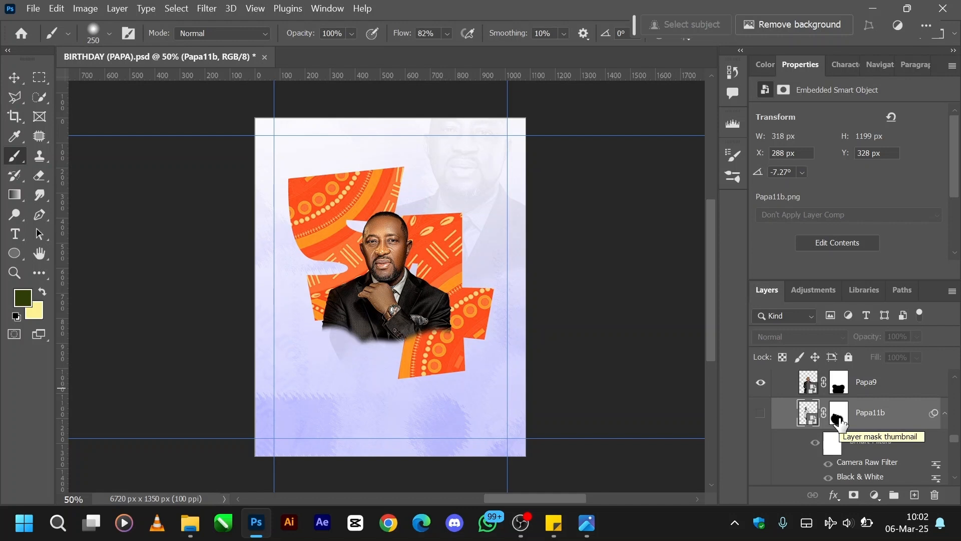
Show the Papa11b portrait layer behind the central Papa9 picture.
scroll(840, 423, up, 3)
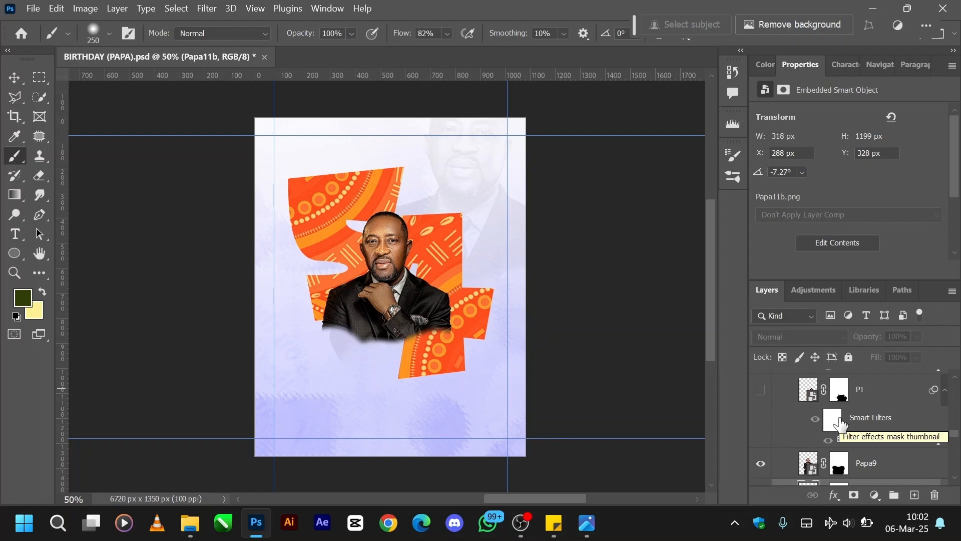
scroll(841, 425, down, 1)
scroll(841, 424, down, 2)
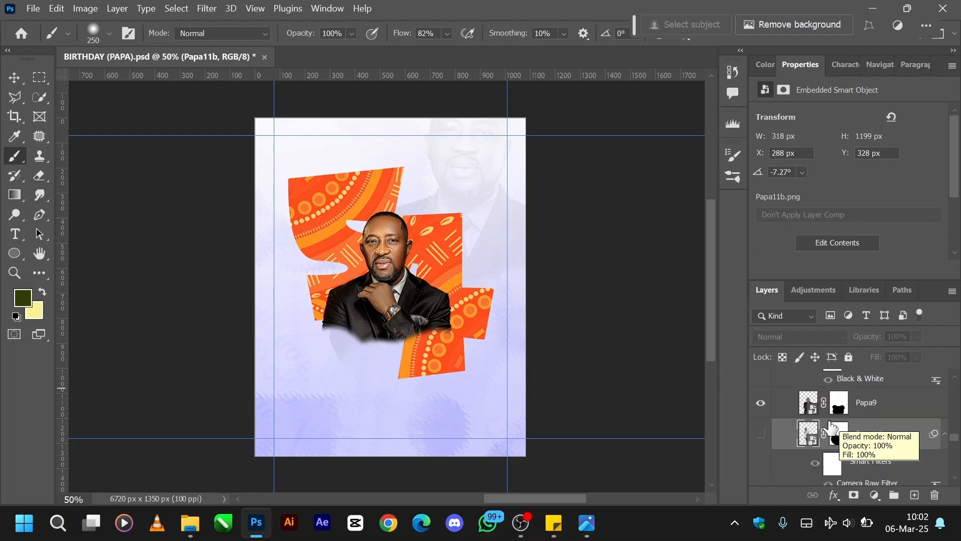
click(761, 434)
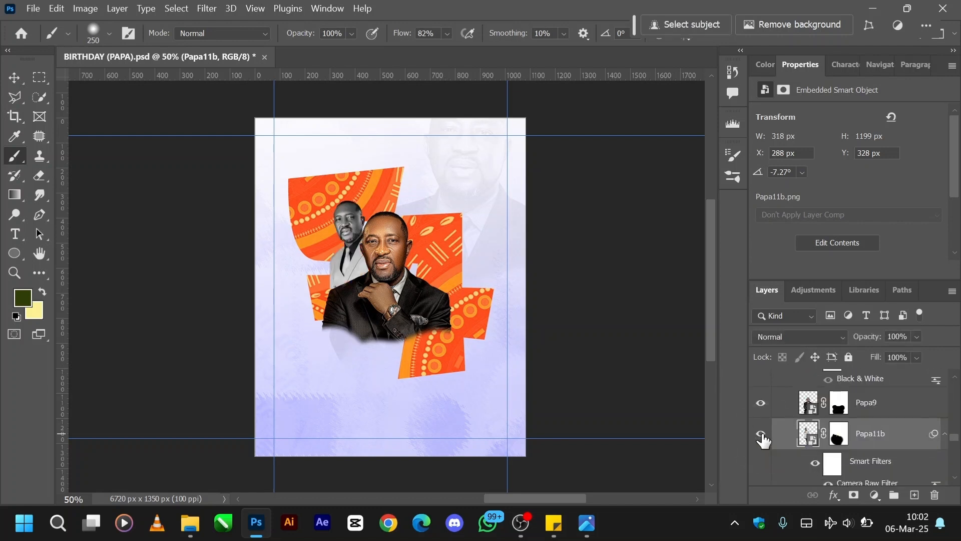
Turn off all smart filters on Papa11b and disable its layer mask to view the original full-colour picture.
scroll(846, 433, down, 3)
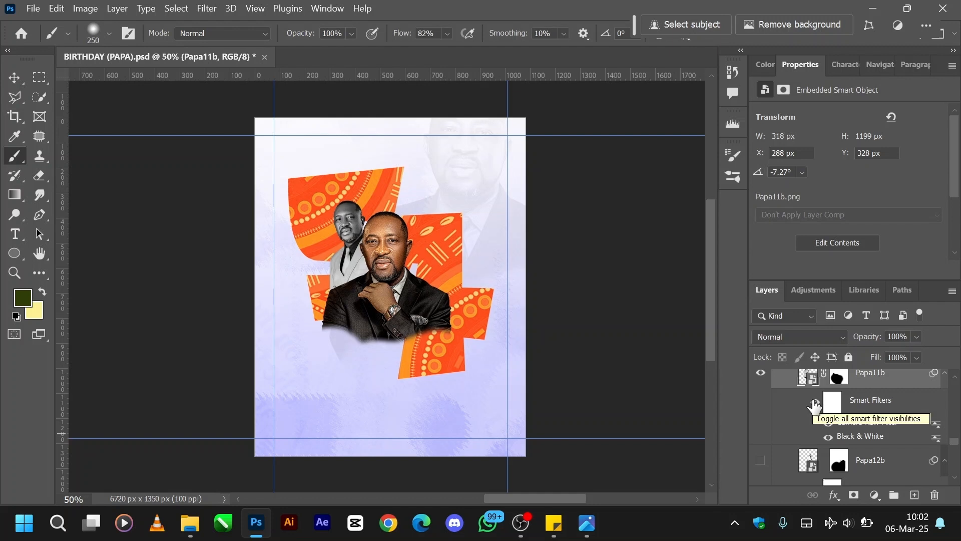
click(814, 406)
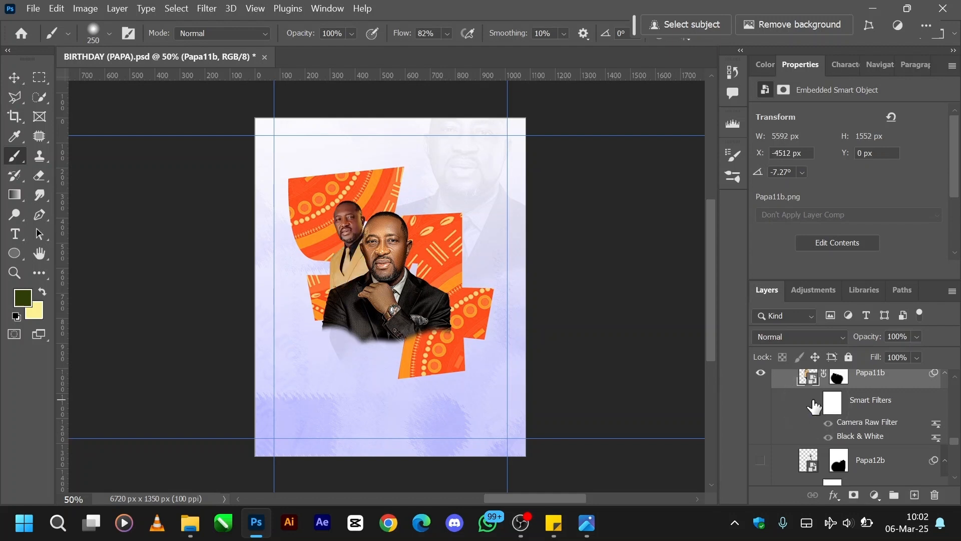
scroll(815, 406, up, 1)
right_click(839, 417)
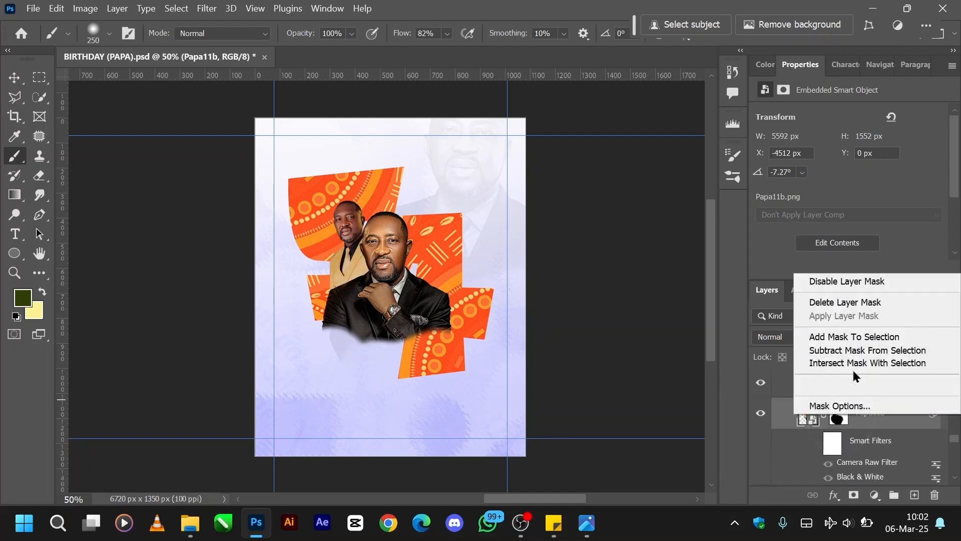
click(830, 288)
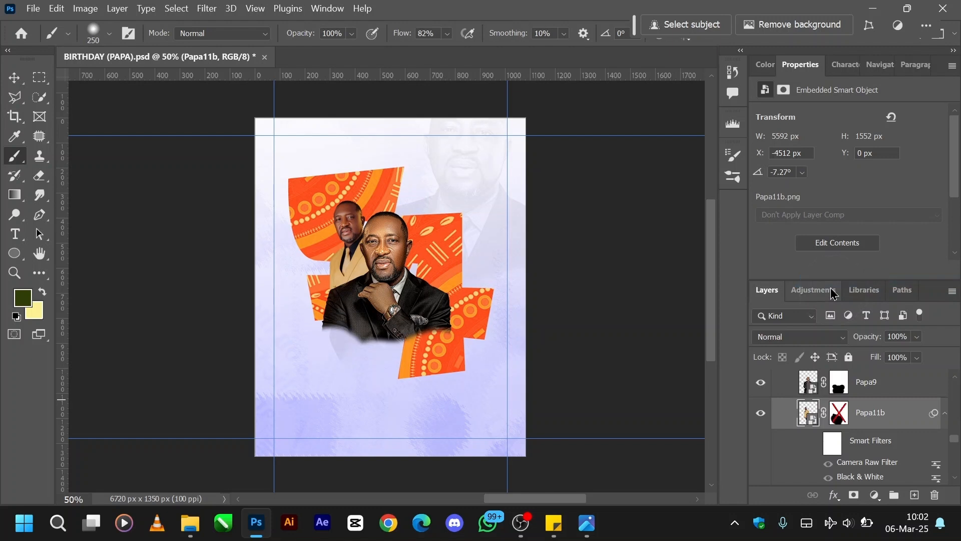
Re-enable the layer mask and all smart filters on Papa11b.
right_click(838, 413)
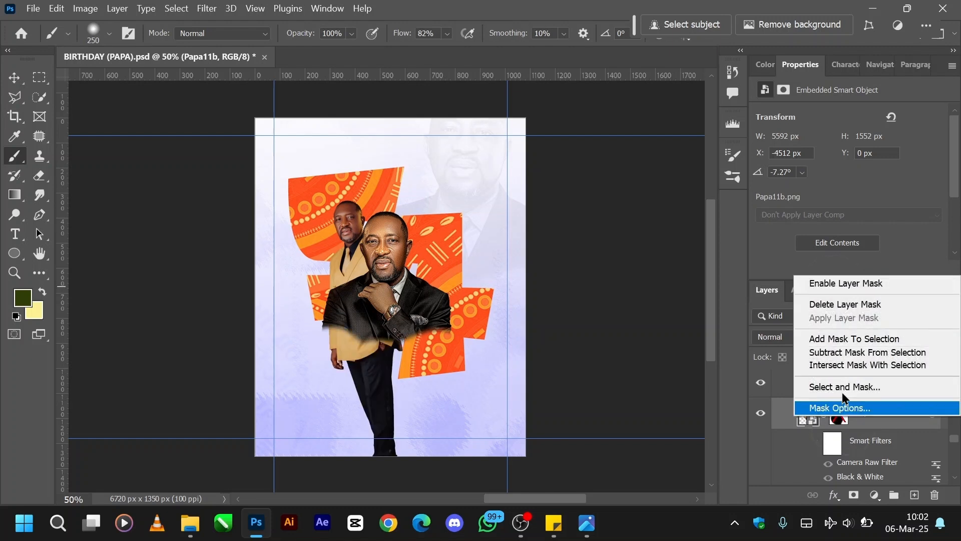
click(821, 282)
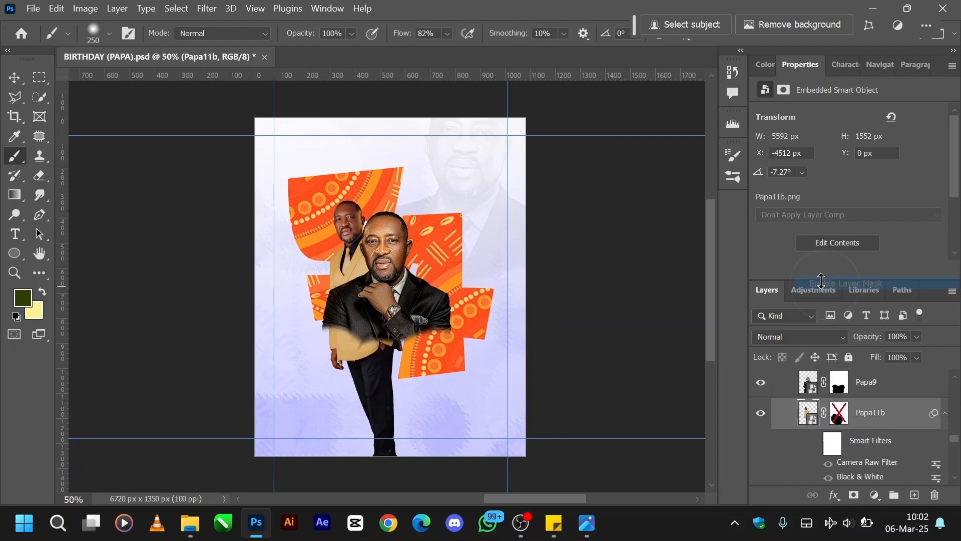
click(815, 443)
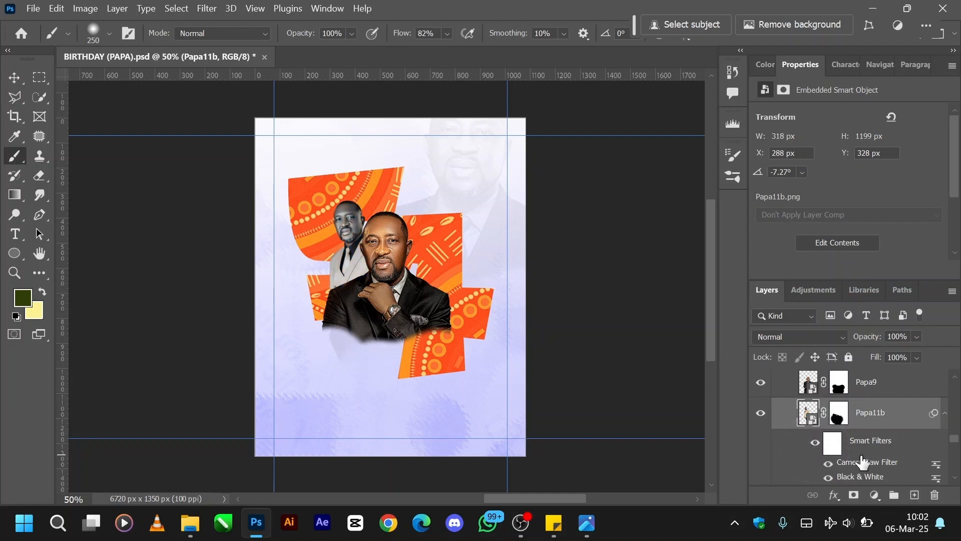
click(838, 414)
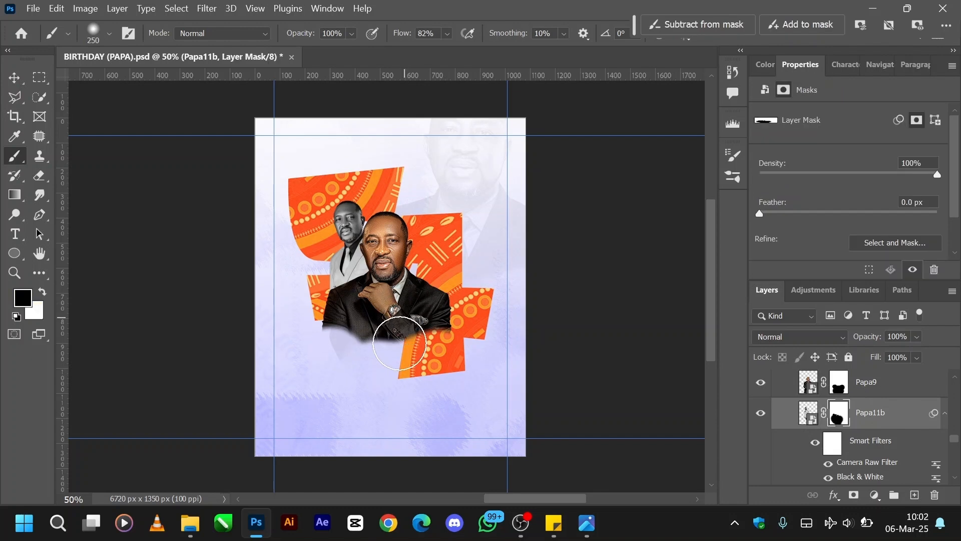
scroll(839, 426, up, 1)
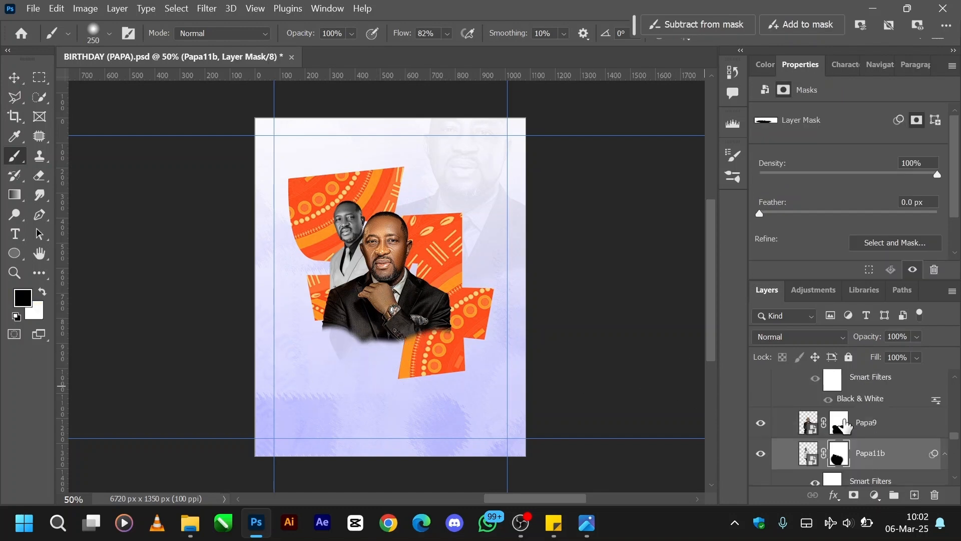
scroll(839, 443, up, 1)
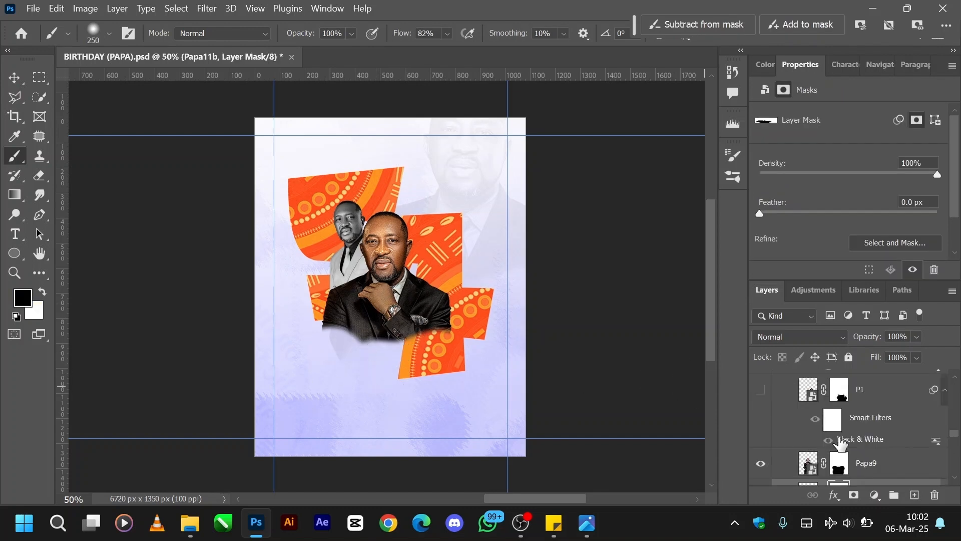
click(761, 391)
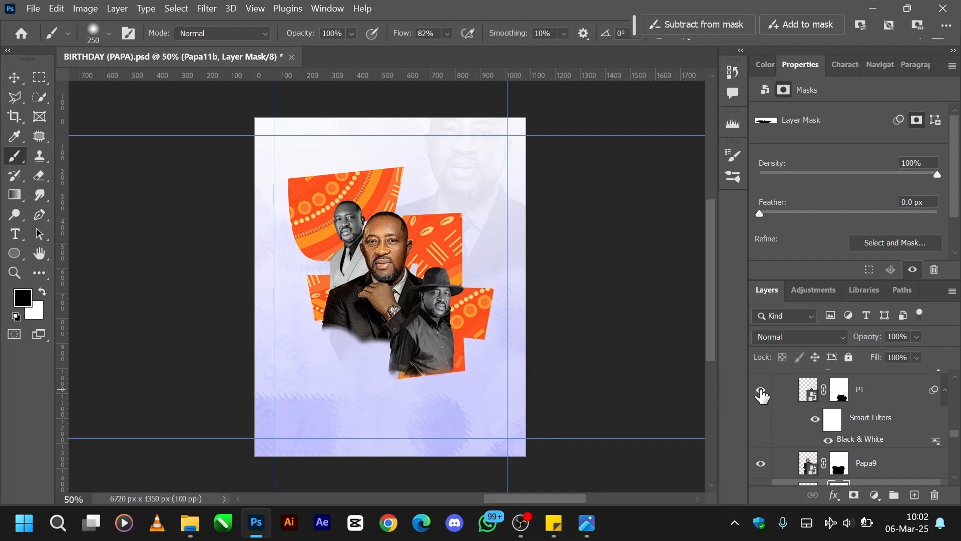
click(761, 391)
Show the Papa12b portrait layer behind the central Papa9 picture.
scroll(825, 417, down, 4)
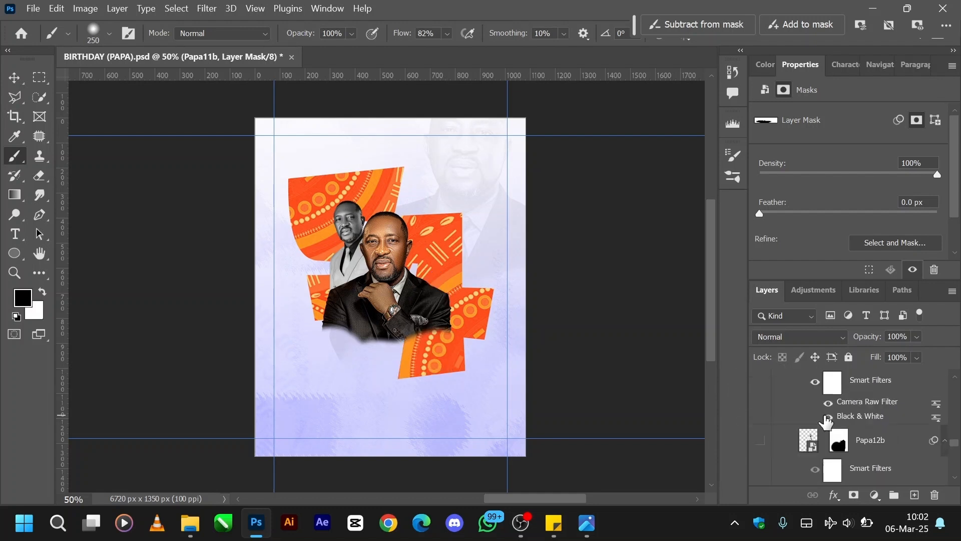
click(760, 440)
scroll(855, 439, down, 2)
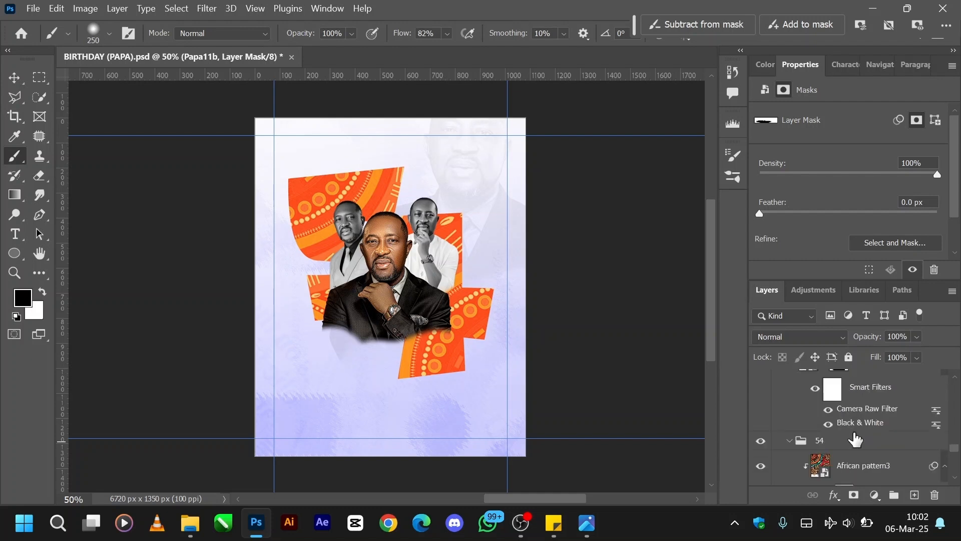
scroll(855, 440, up, 1)
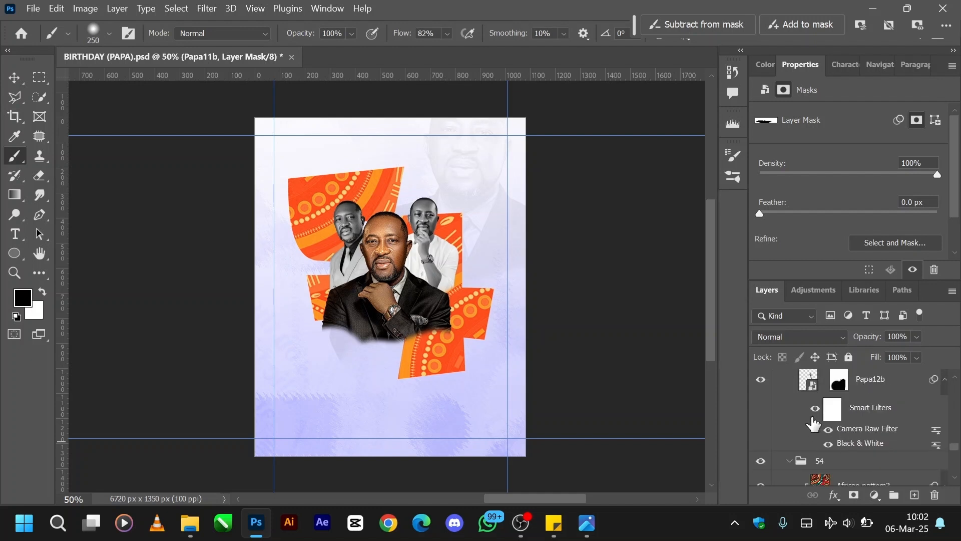
scroll(813, 424, up, 2)
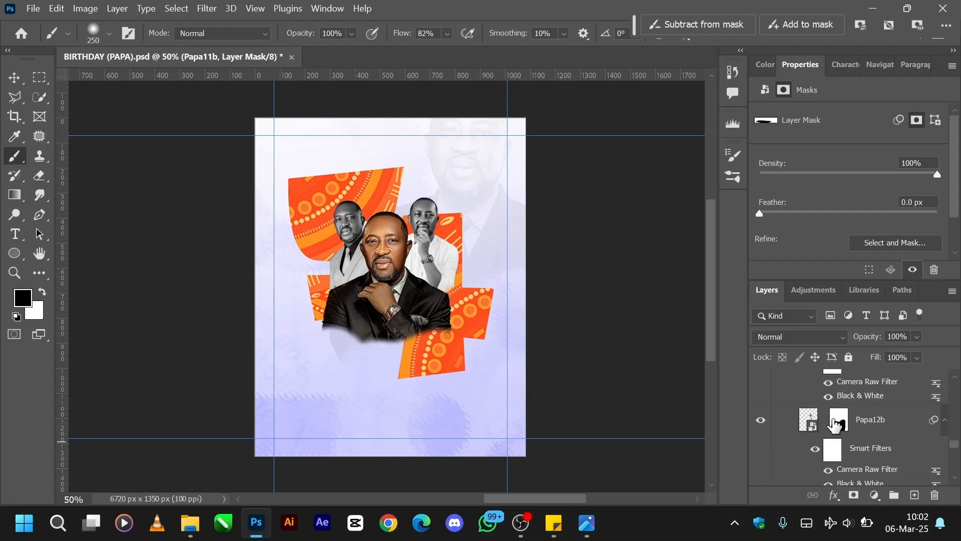
Turn off all smart filters on Papa12b and disable its layer mask to view the uncropped full-colour picture.
click(835, 424)
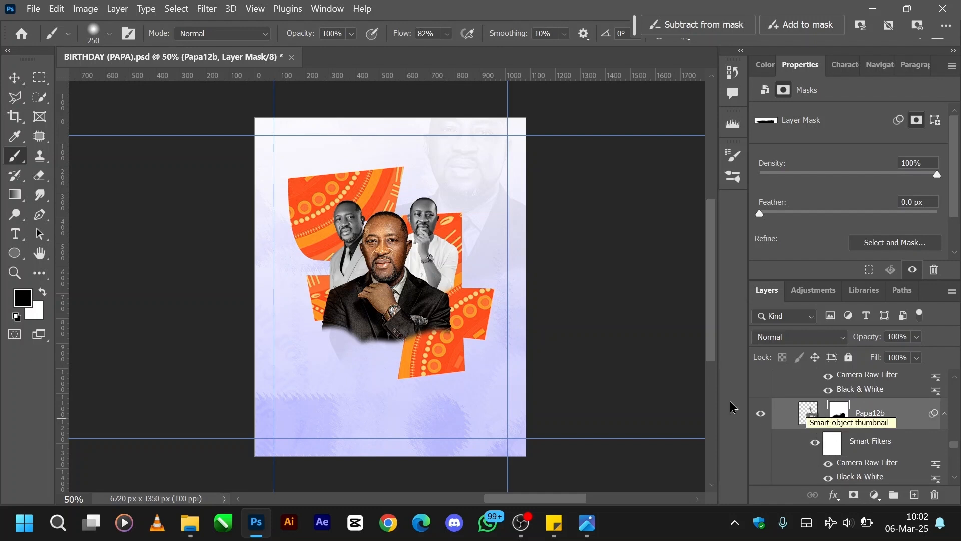
click(815, 443)
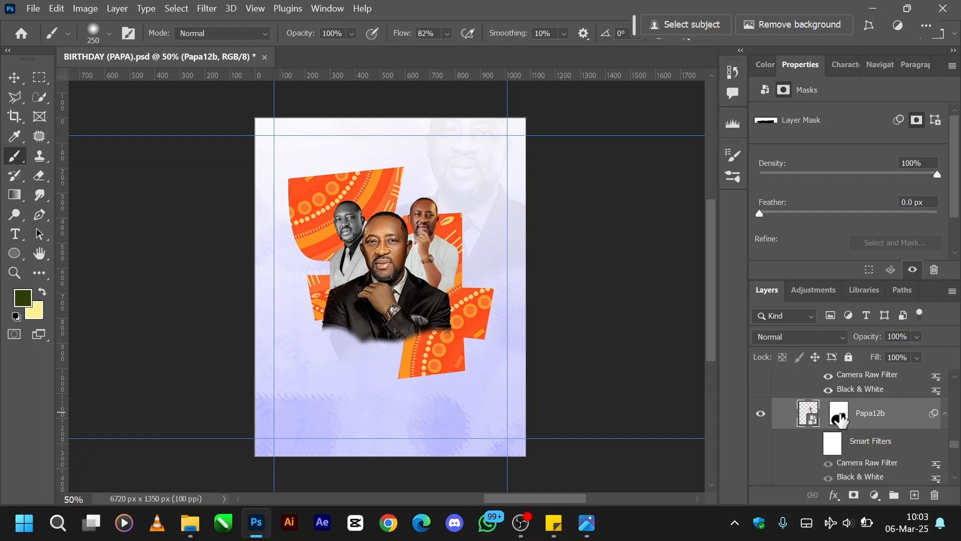
right_click(841, 421)
click(837, 282)
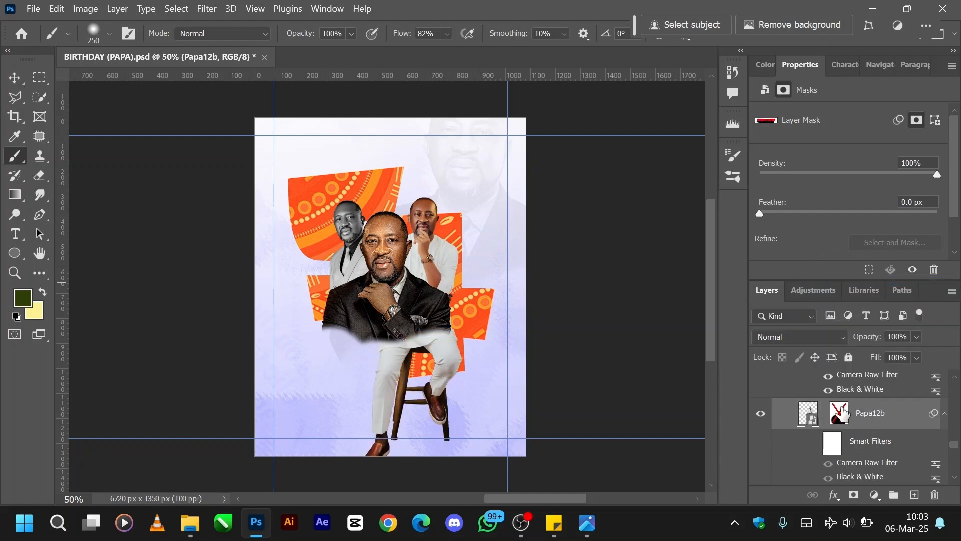
Re-enable the layer mask and all smart filters on Papa12b, with its layer mask selected.
right_click(838, 413)
click(837, 278)
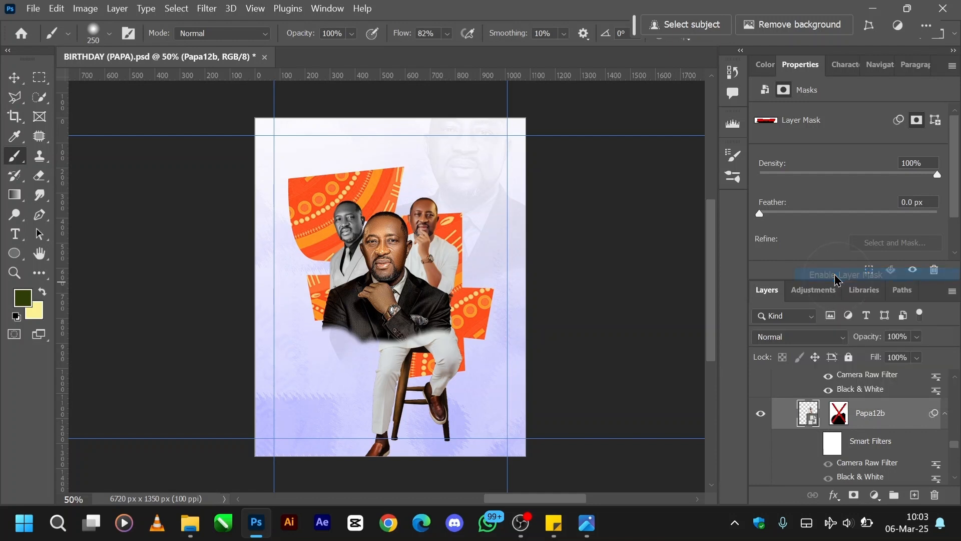
click(815, 443)
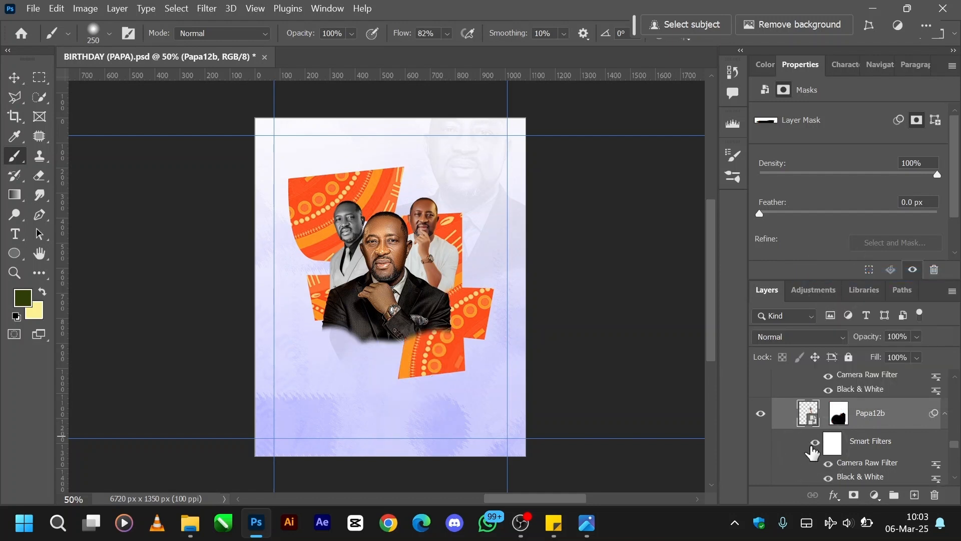
click(838, 415)
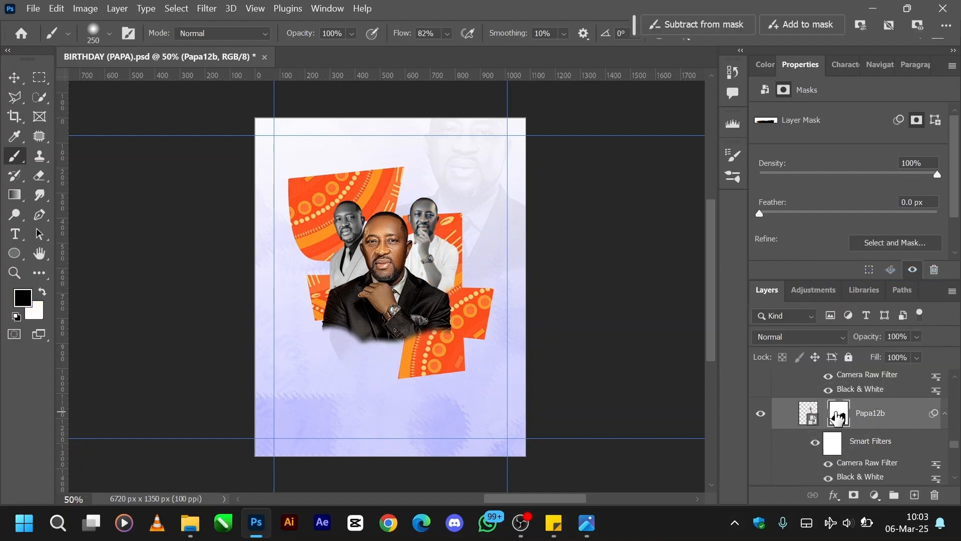
Switch to the Move tool and show the P1 portrait layer in front of the central picture.
scroll(837, 415, up, 3)
scroll(836, 413, up, 2)
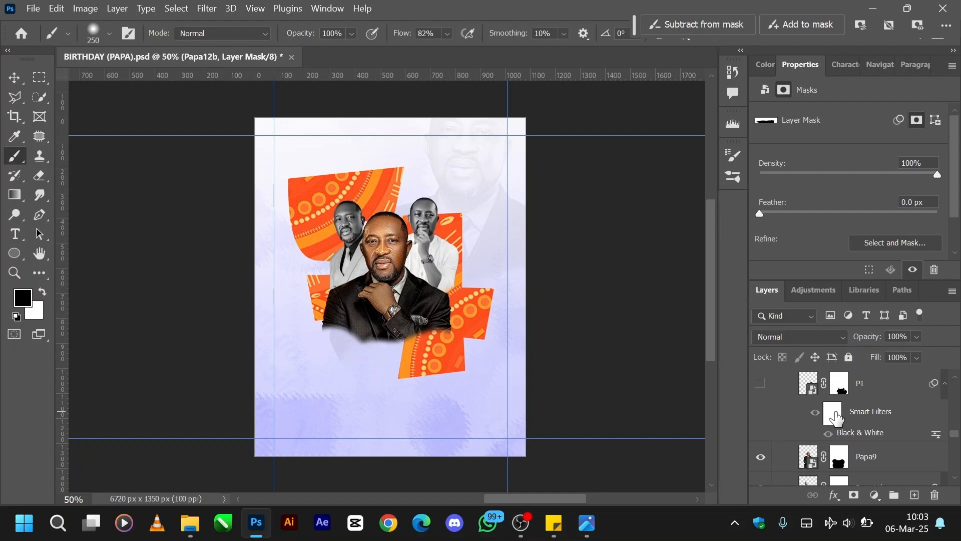
scroll(836, 416, up, 1)
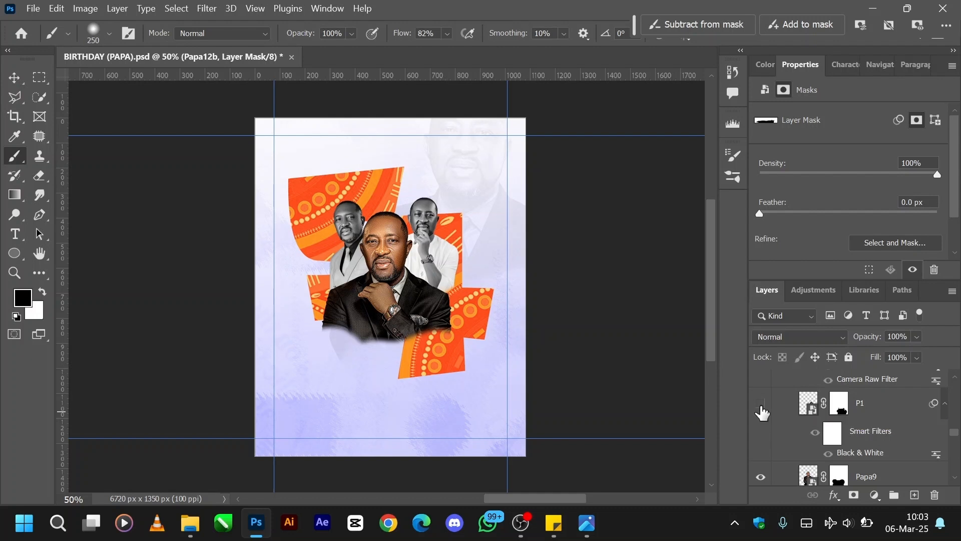
key(v)
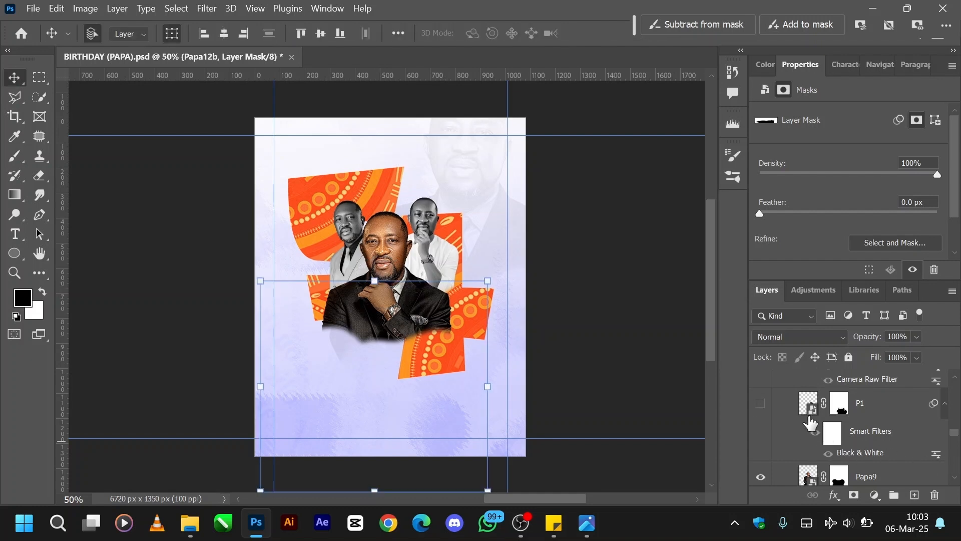
scroll(764, 413, up, 2)
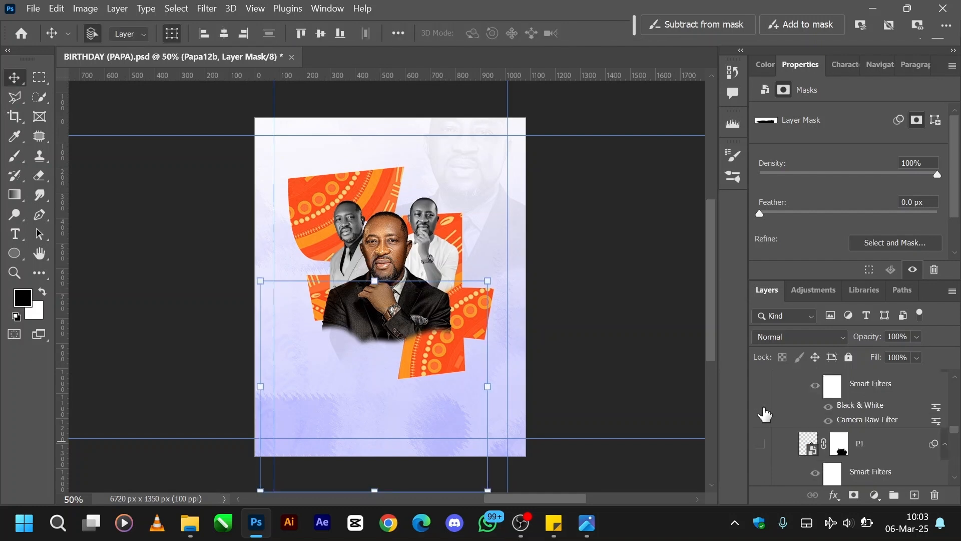
click(760, 445)
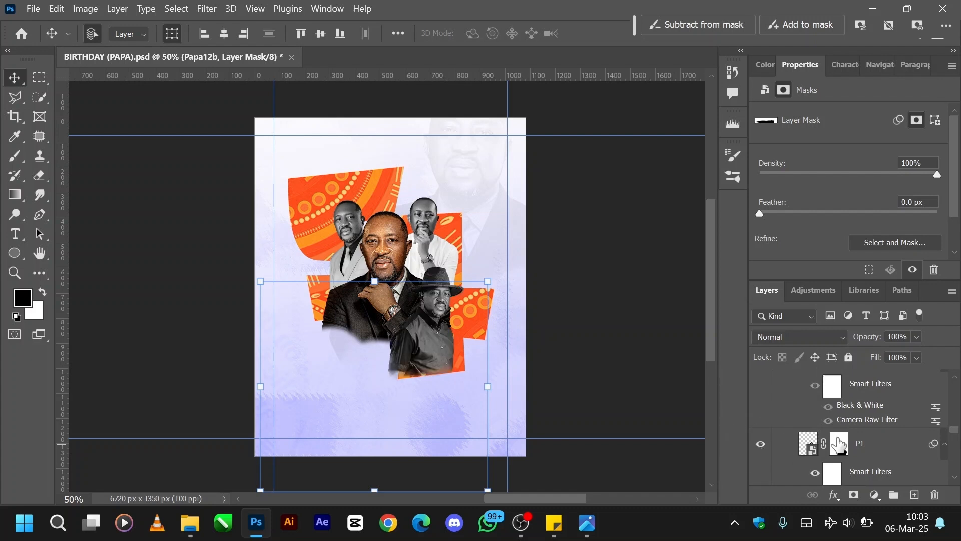
Show the Papa3 portrait layer, placed above P1 in the layer stack.
scroll(839, 443, up, 1)
scroll(840, 443, down, 2)
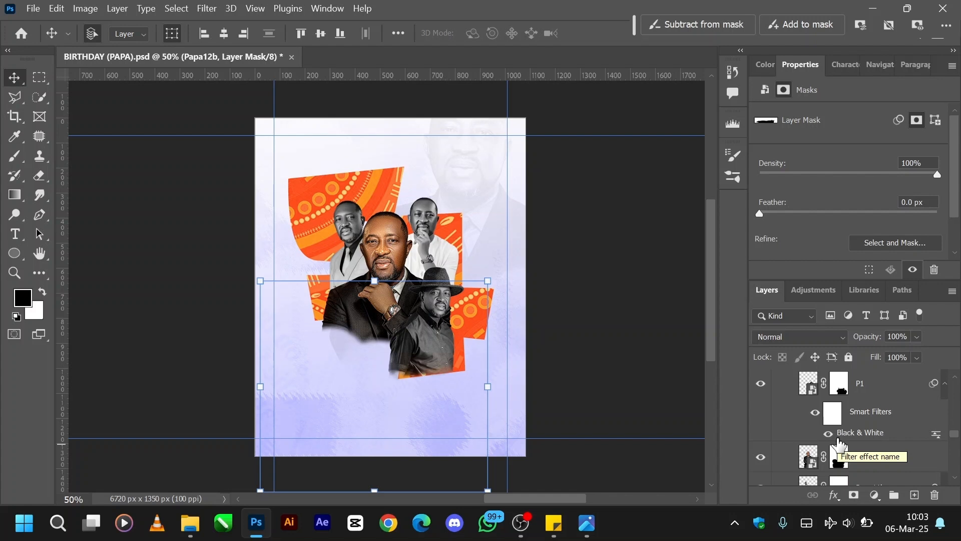
scroll(839, 443, up, 1)
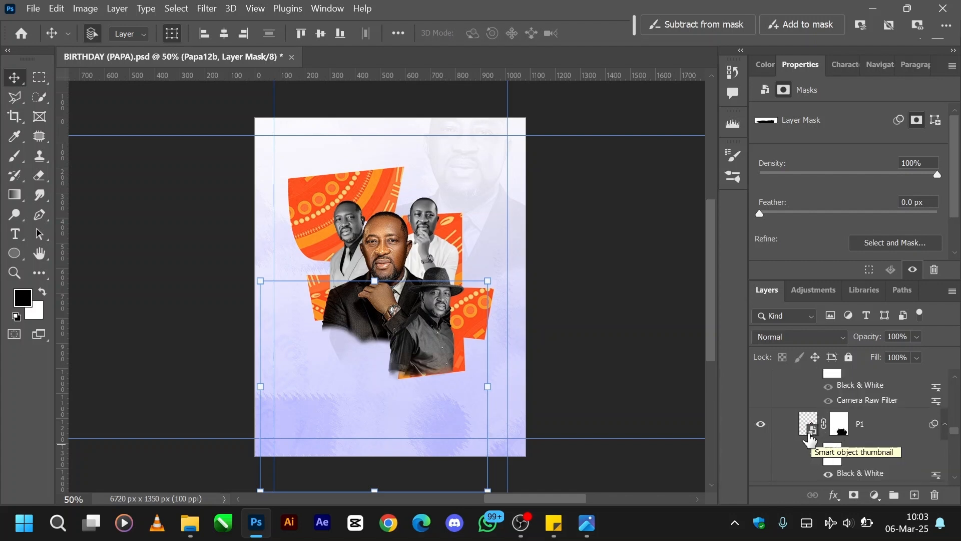
scroll(839, 443, up, 1)
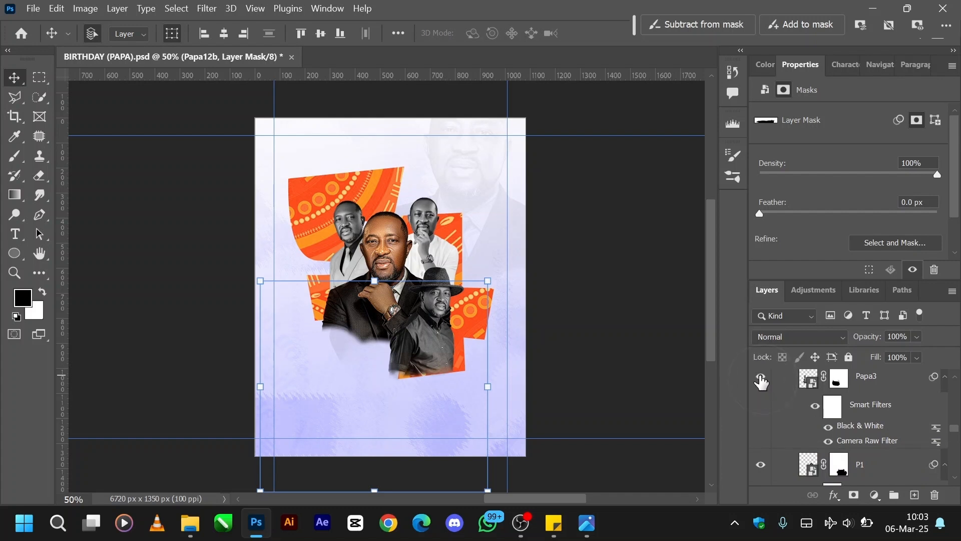
click(761, 379)
Show the full-length Papa23b portrait layer in front of the other pictures.
scroll(803, 411, up, 2)
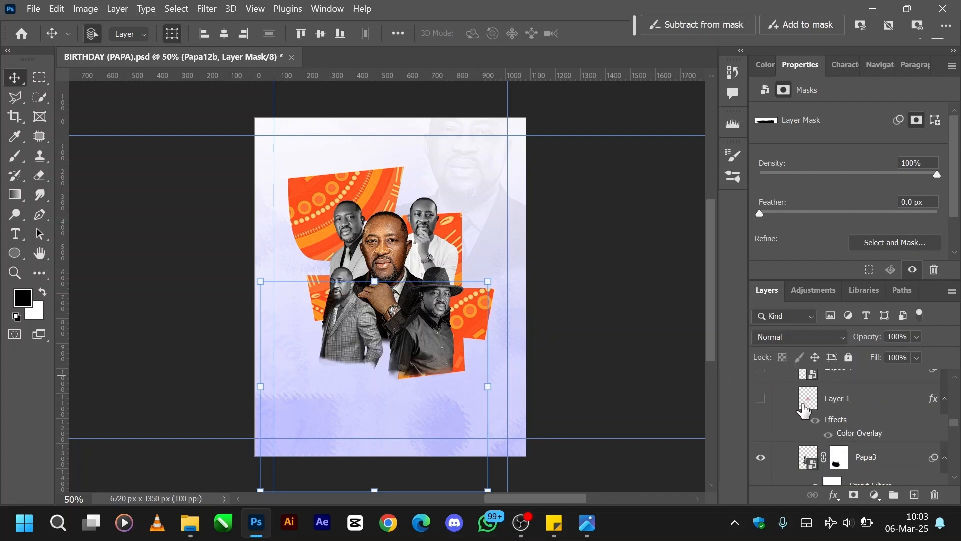
scroll(804, 410, up, 1)
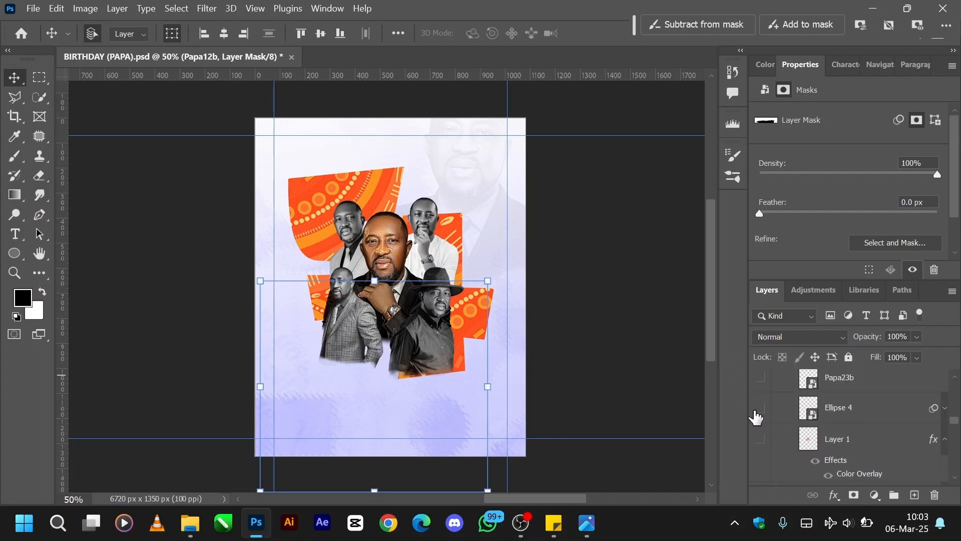
click(761, 380)
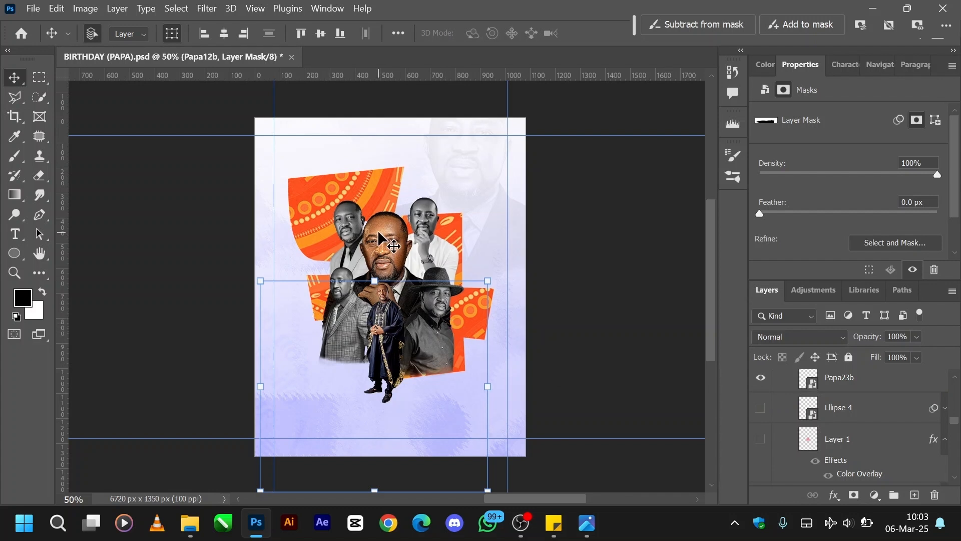
Select the Papa3 portrait layer and nudge it left to X 225 px.
key(ctrl+equal)
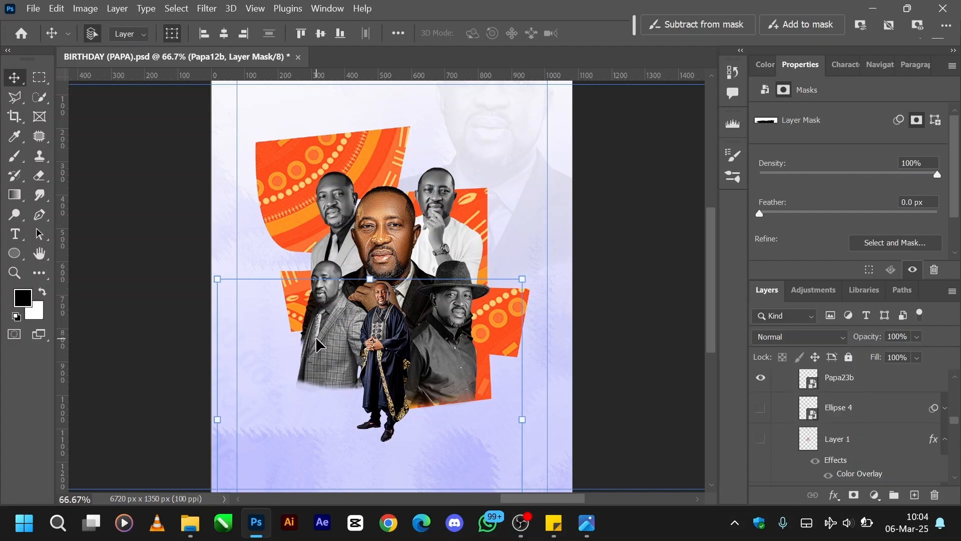
click(329, 329)
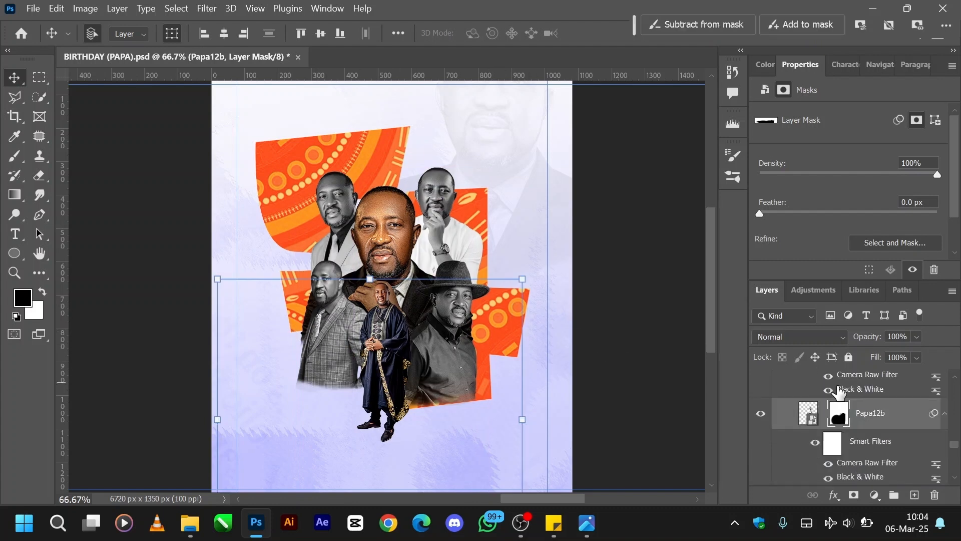
scroll(799, 427, up, 2)
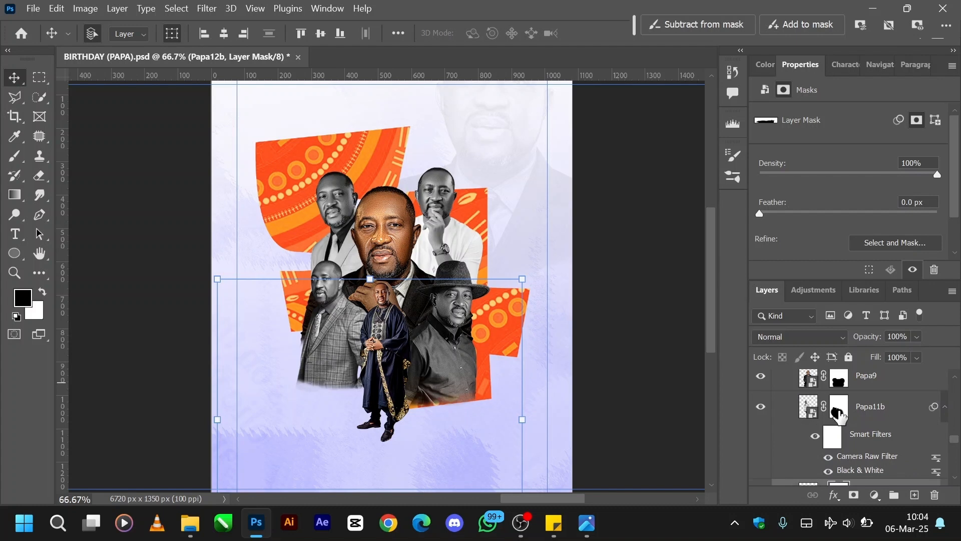
scroll(853, 412, up, 2)
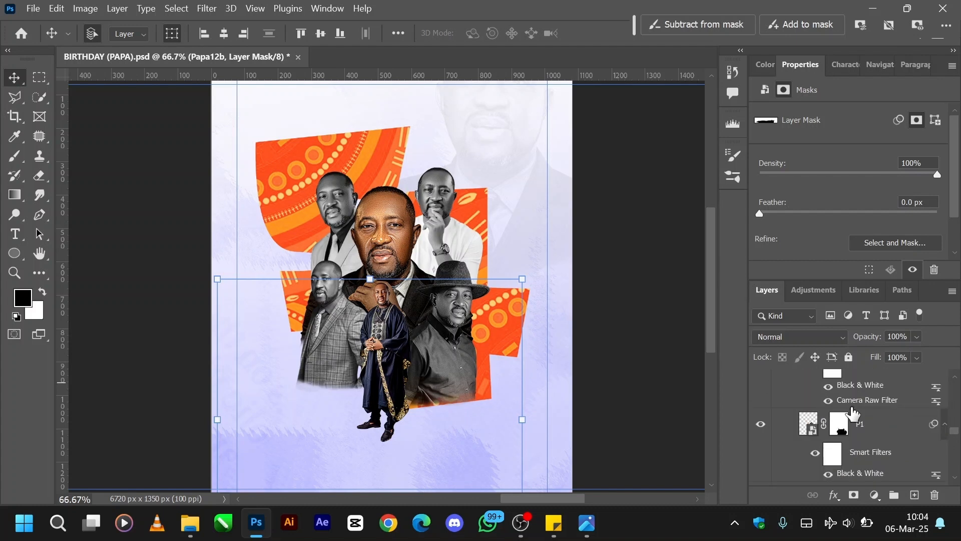
scroll(853, 412, up, 2)
click(863, 383)
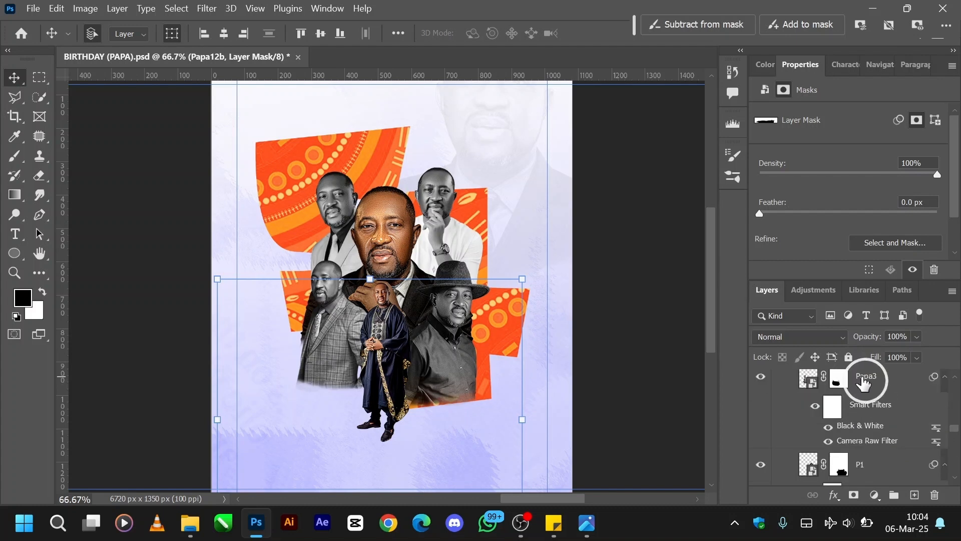
key(Left)
key(Left)
key(Left)
key(Left)
key(Left)
key(Left)
key(Left)
key(Left)
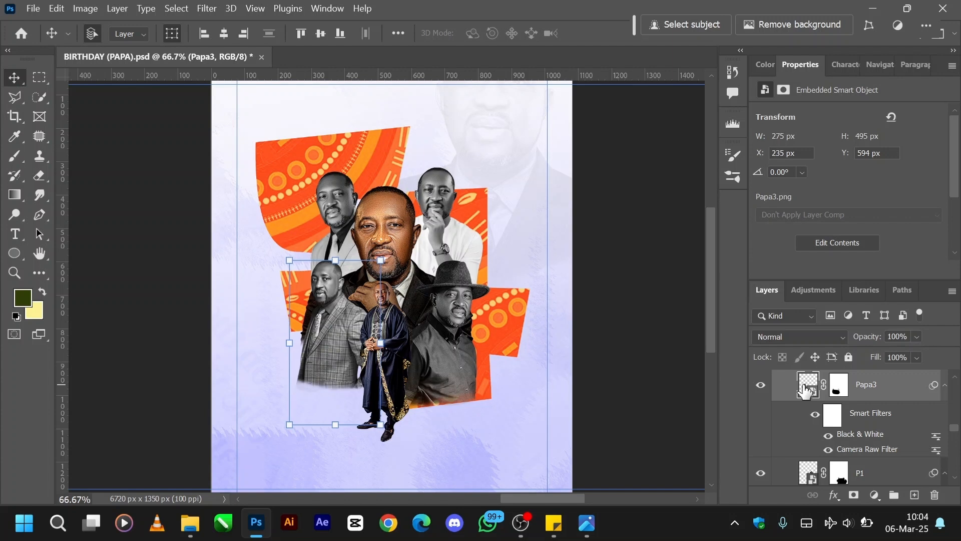
key(Left)
key(Left)
key(Left)
key(Left)
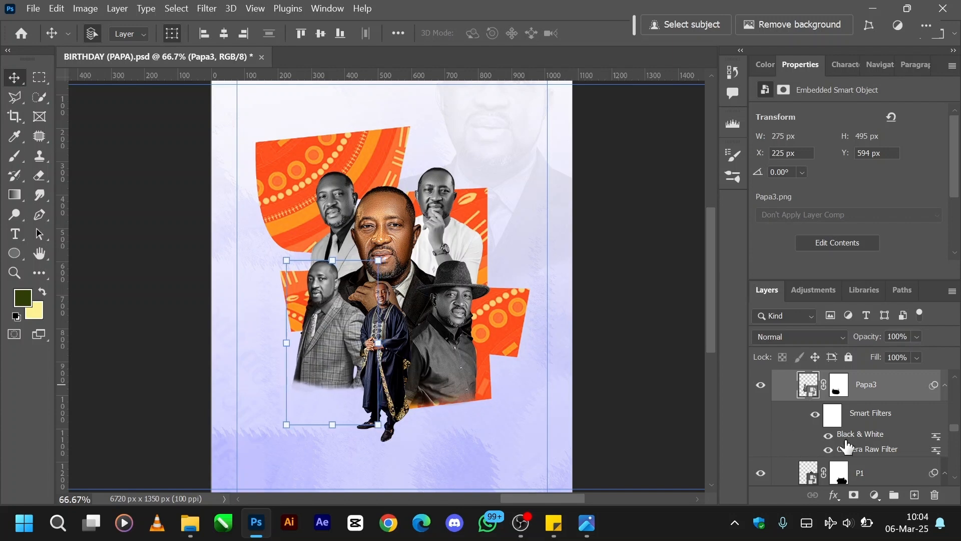
Show Layer 1 with its Color Overlay effect, between the Papa3 and Ellipse 4 layers.
scroll(846, 446, up, 2)
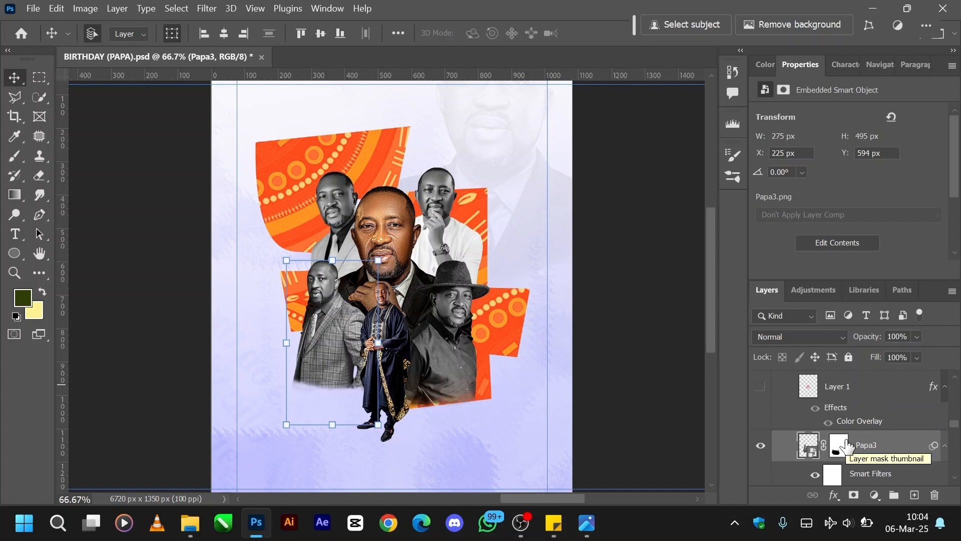
scroll(846, 448, up, 1)
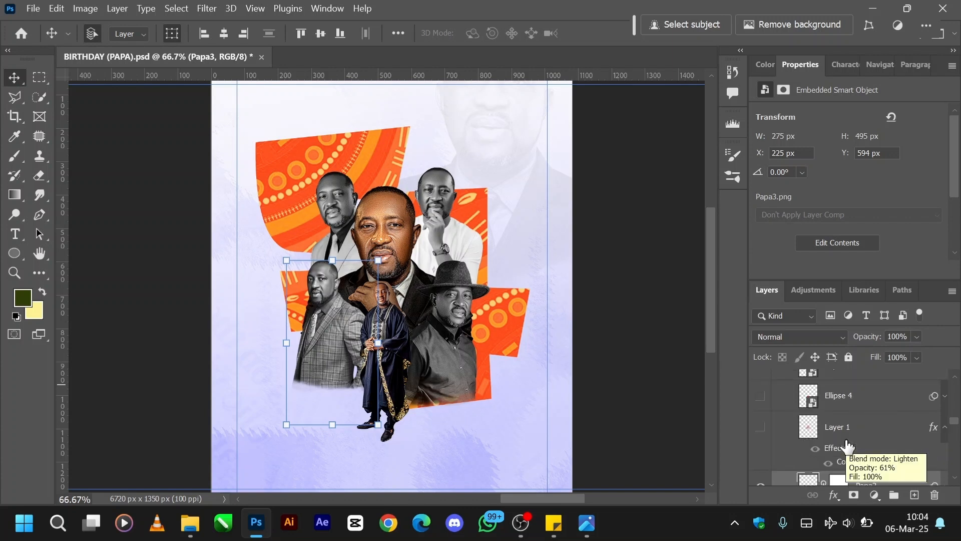
click(760, 429)
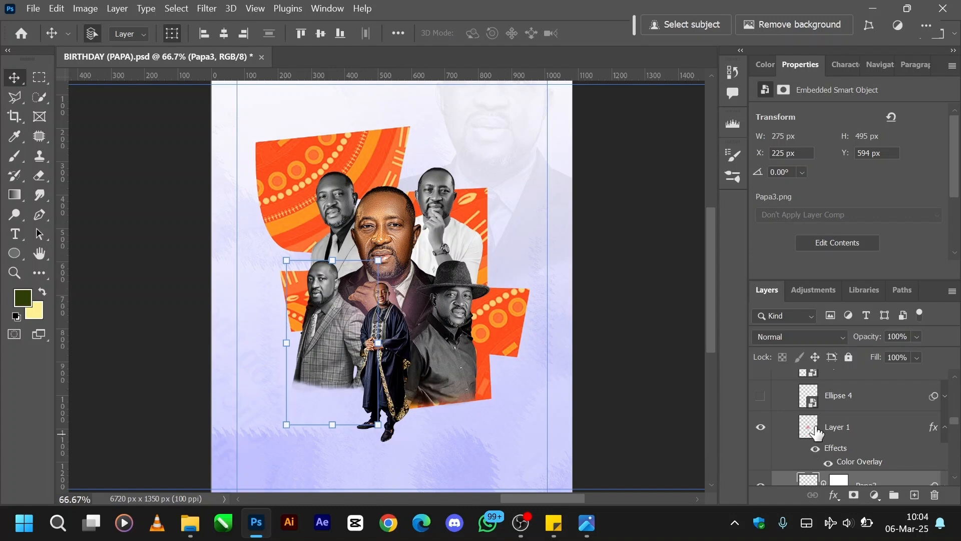
Try Layer 1 with the Normal blend mode at 100% opacity, and undo both changes.
click(830, 429)
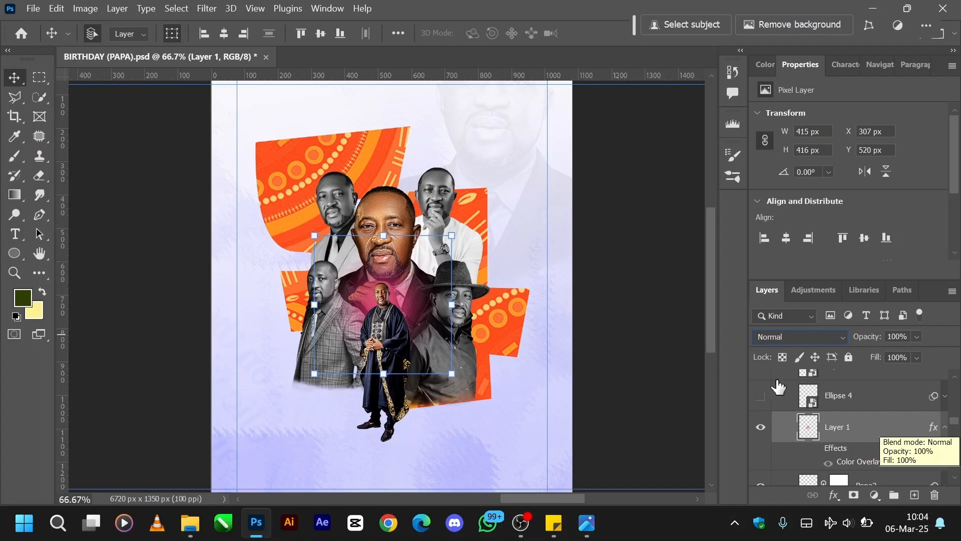
key(ctrl+z)
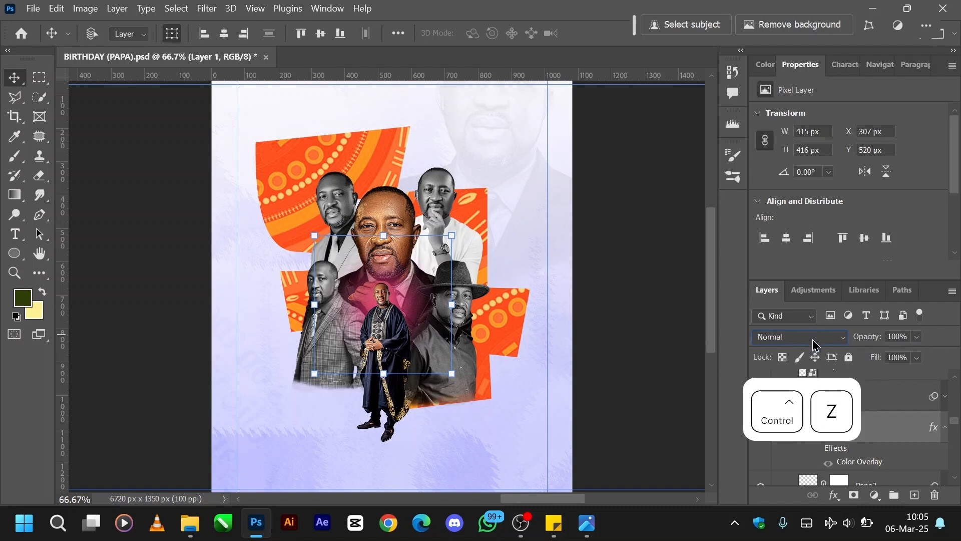
key(ctrl+z)
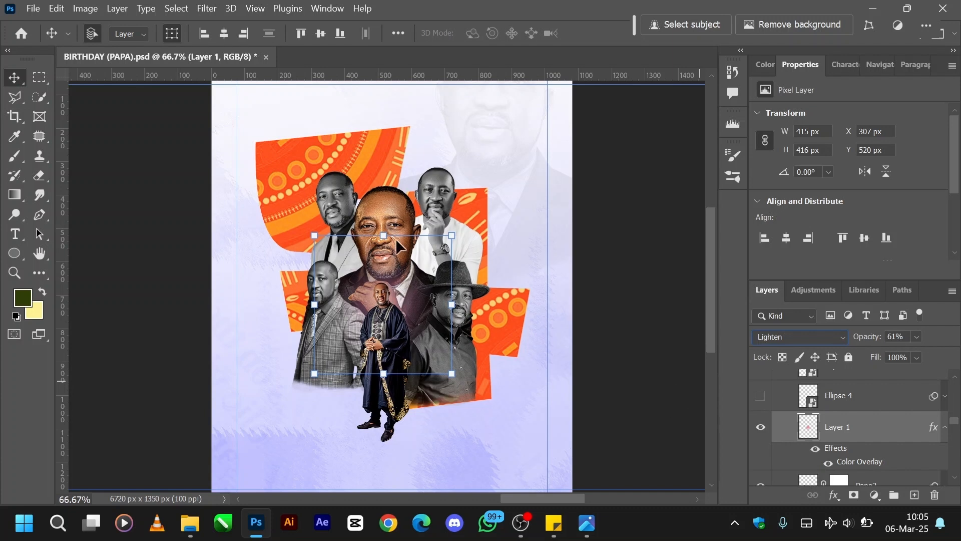
Preview the Ellipse 4 shadow beneath the full-length portrait's feet, and delete that layer.
scroll(830, 426, up, 1)
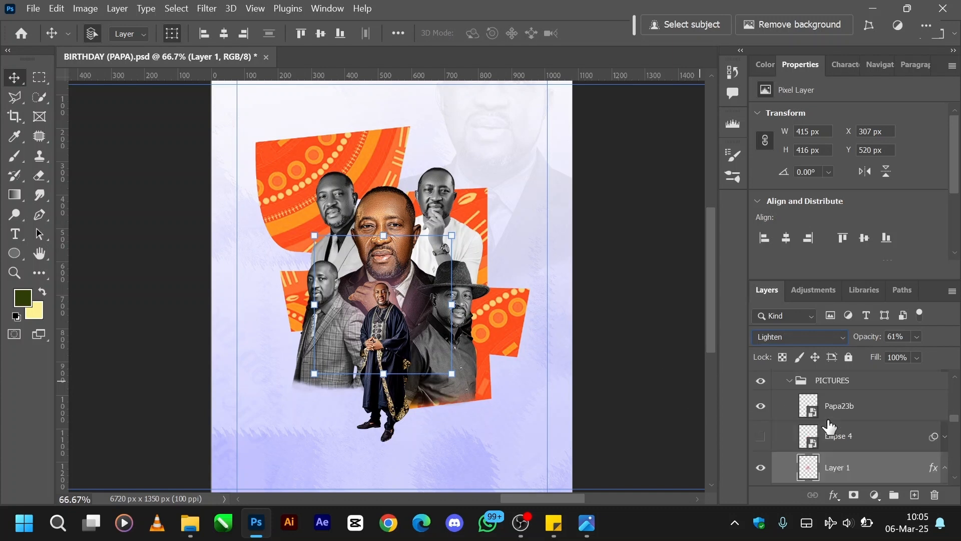
click(759, 437)
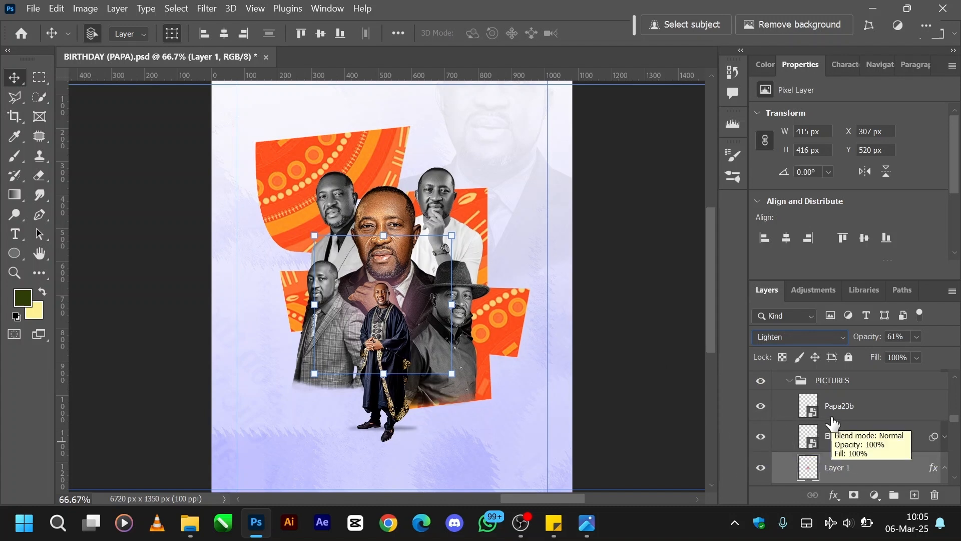
click(761, 436)
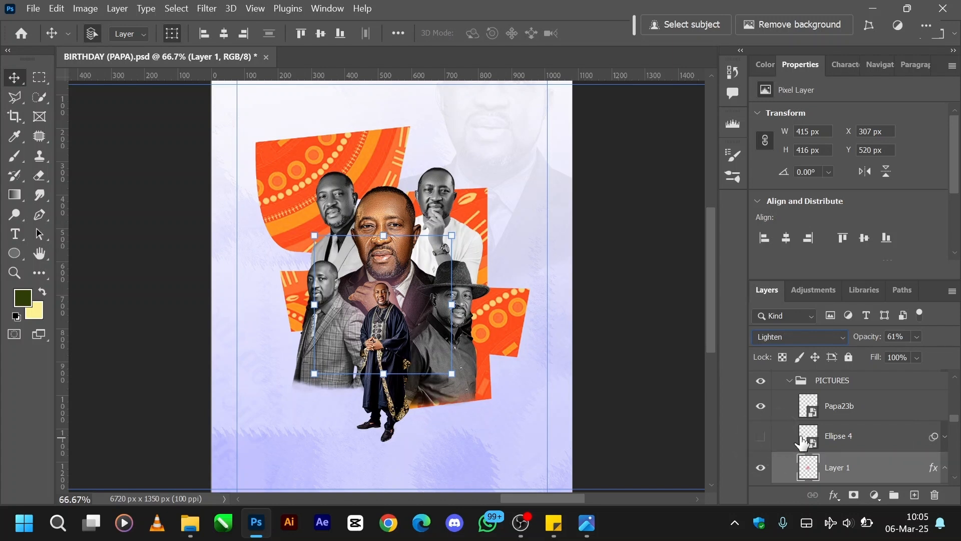
drag(850, 438, 934, 495)
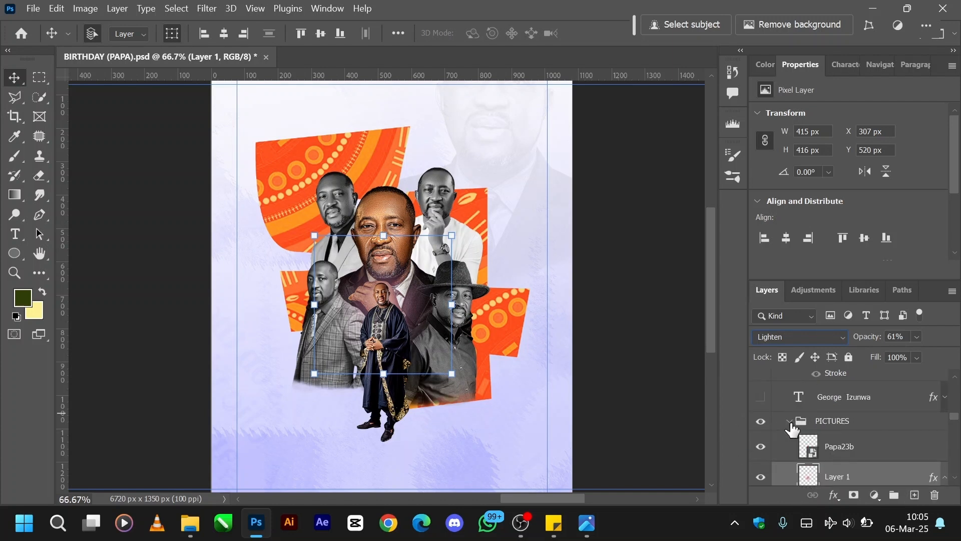
Collapse the PICTURES group and show the text layer with the celebrant's name directly above it.
click(791, 424)
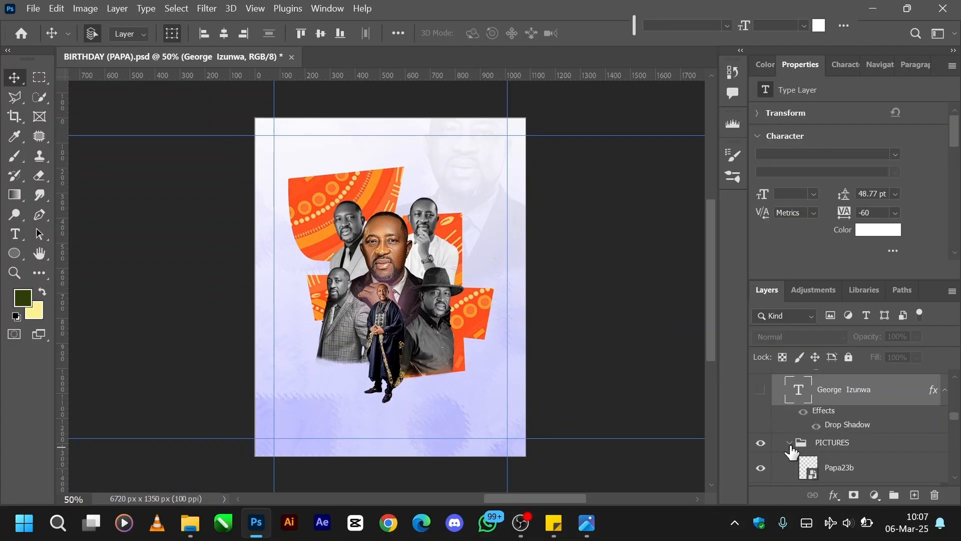
click(789, 444)
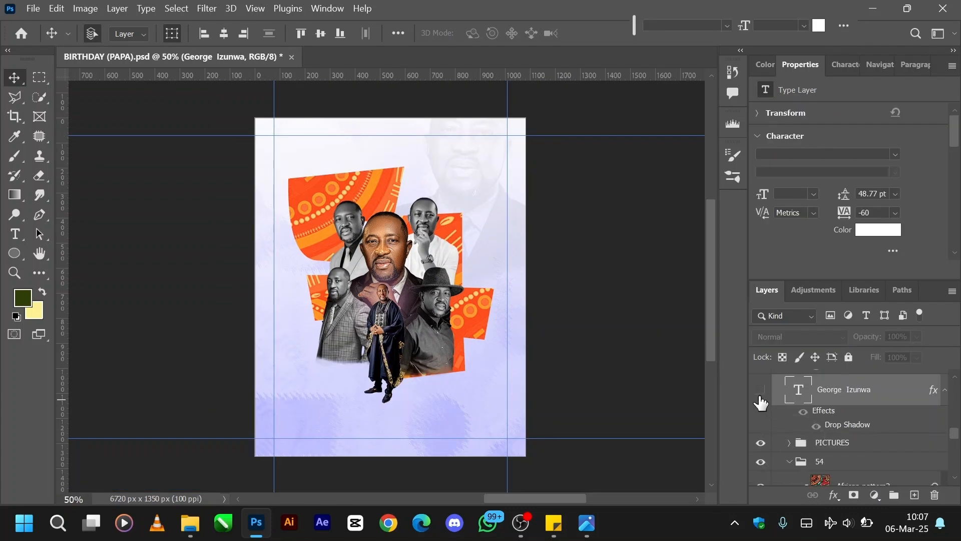
scroll(760, 402, up, 1)
scroll(761, 402, down, 1)
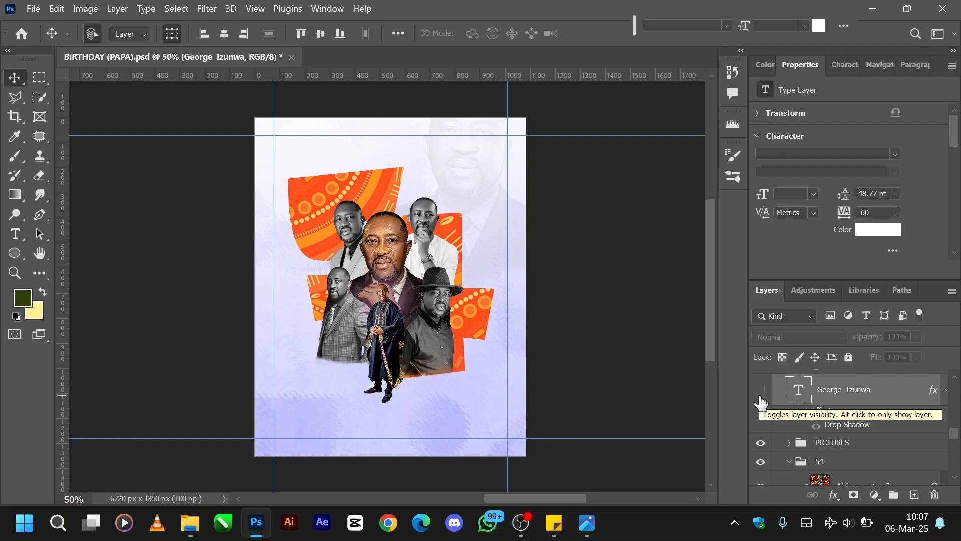
click(761, 390)
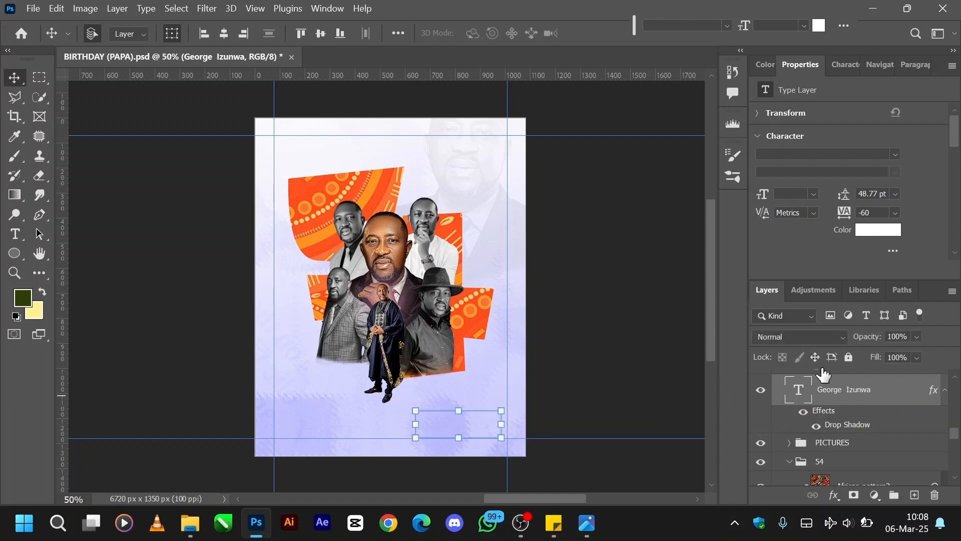
Examine the font settings of the first line in the celebrant's name text.
click(798, 393)
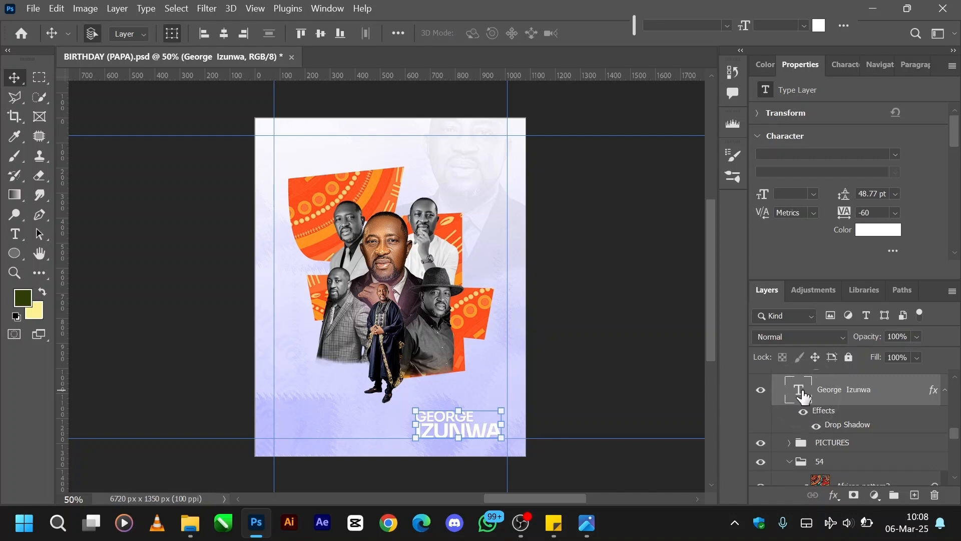
click(803, 395)
double_click(802, 396)
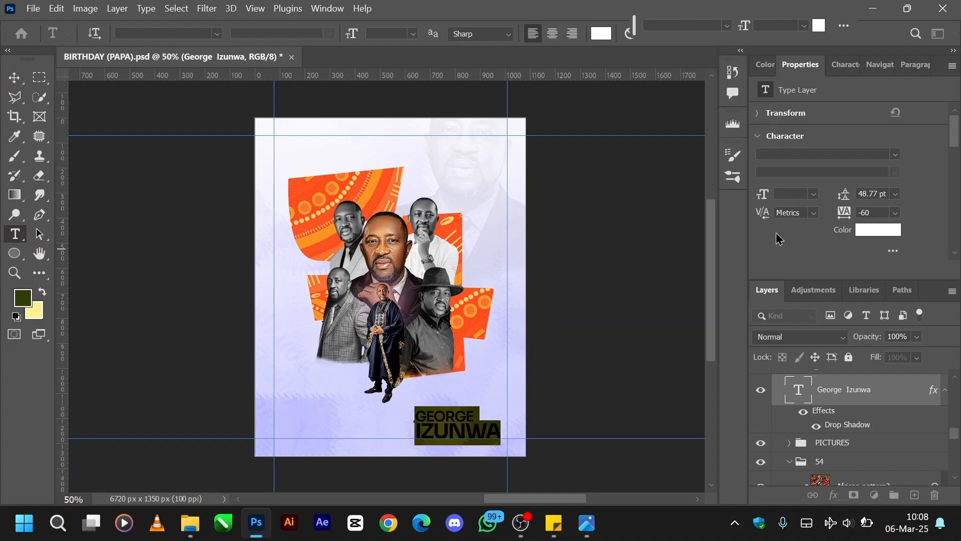
drag(485, 399, 414, 415)
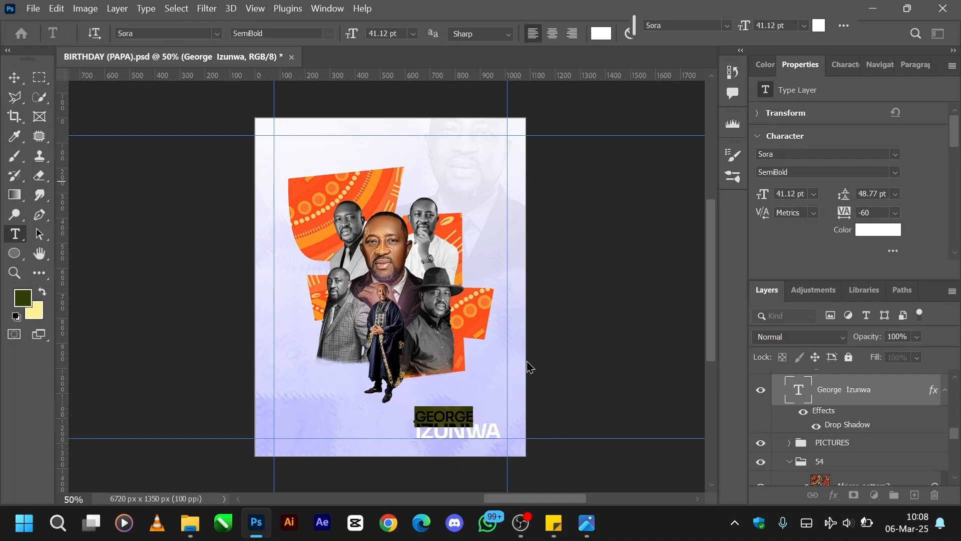
click(806, 398)
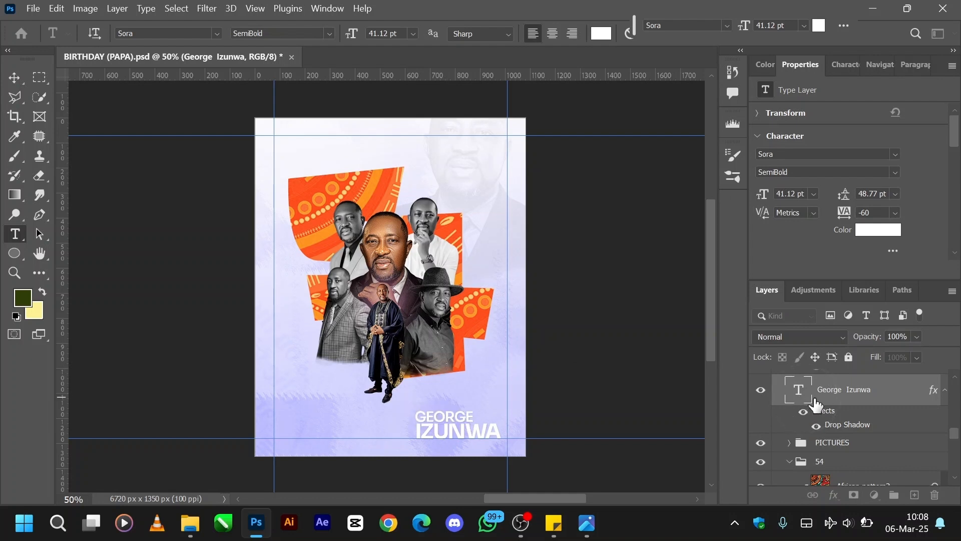
key(v)
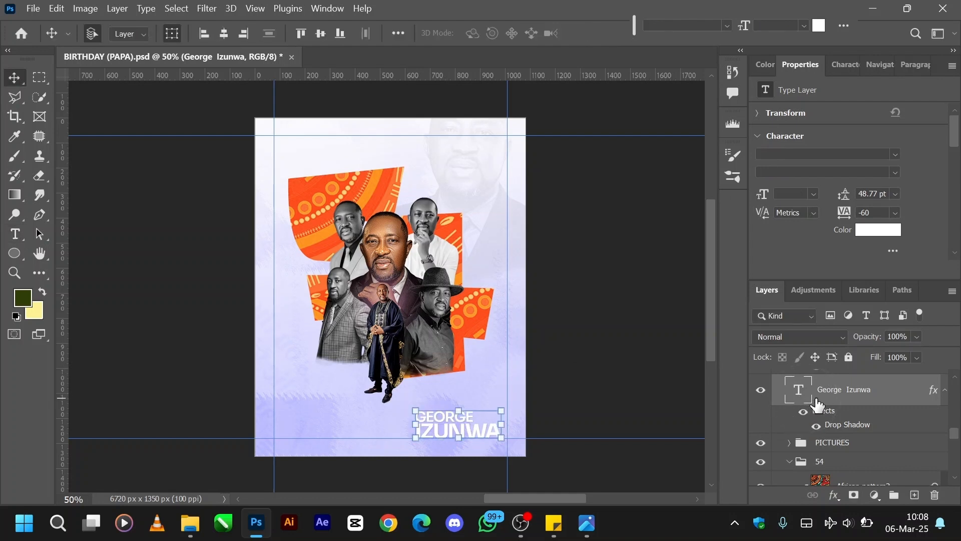
Show the Happy Birthday and Pst script text layers around the celebrant's name.
scroll(817, 404, up, 3)
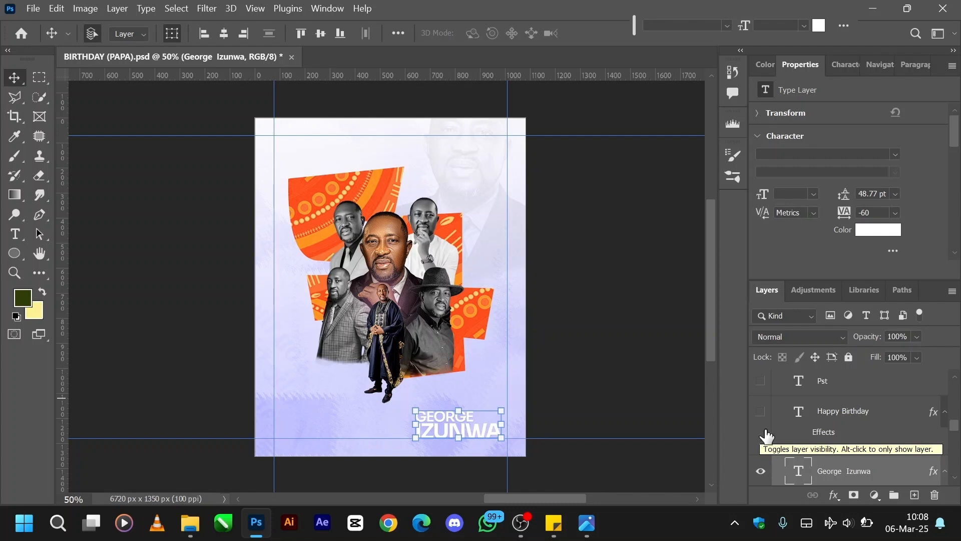
click(761, 418)
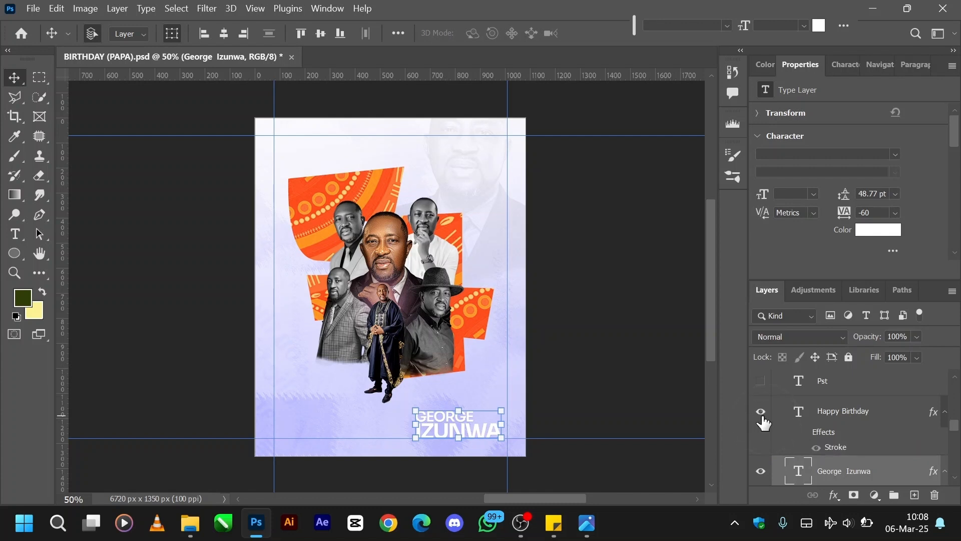
click(799, 415)
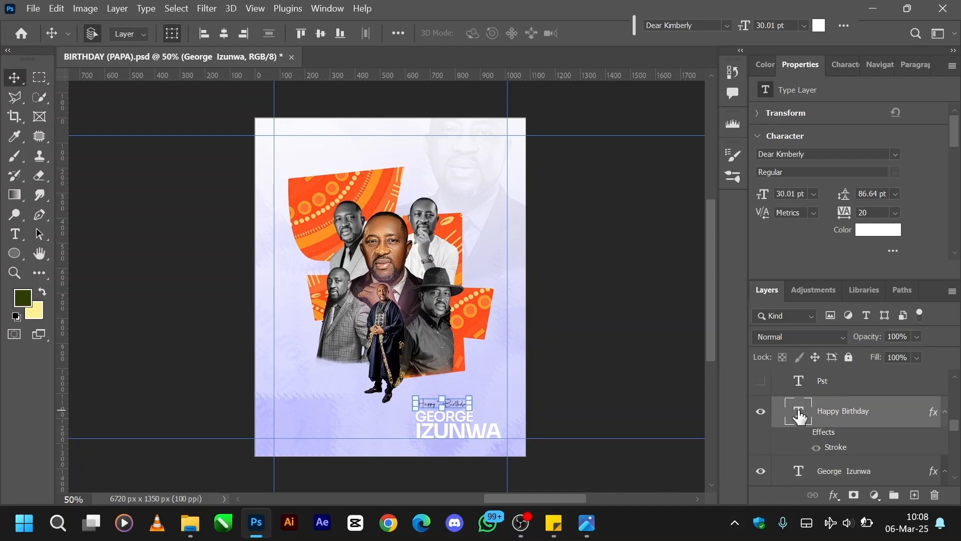
scroll(800, 416, up, 2)
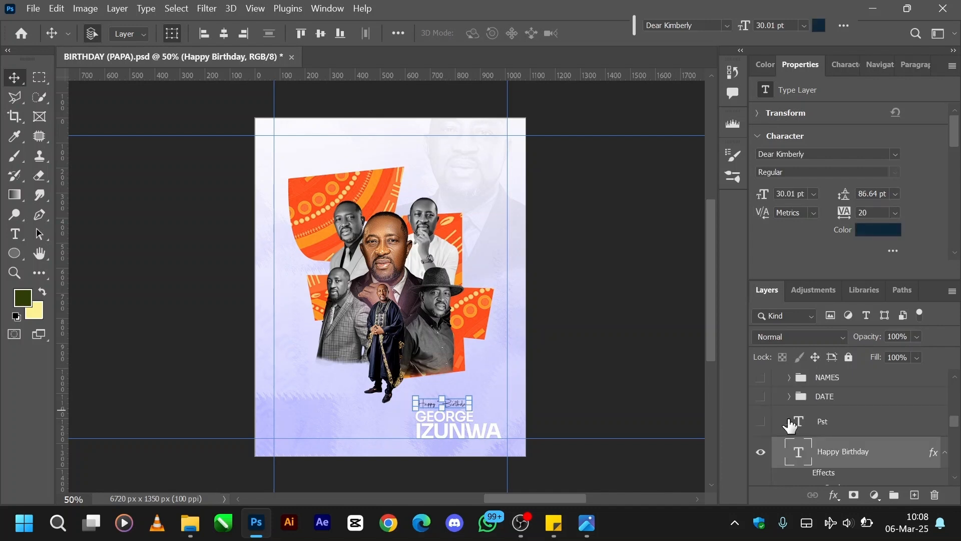
click(760, 421)
key(ctrl+equal)
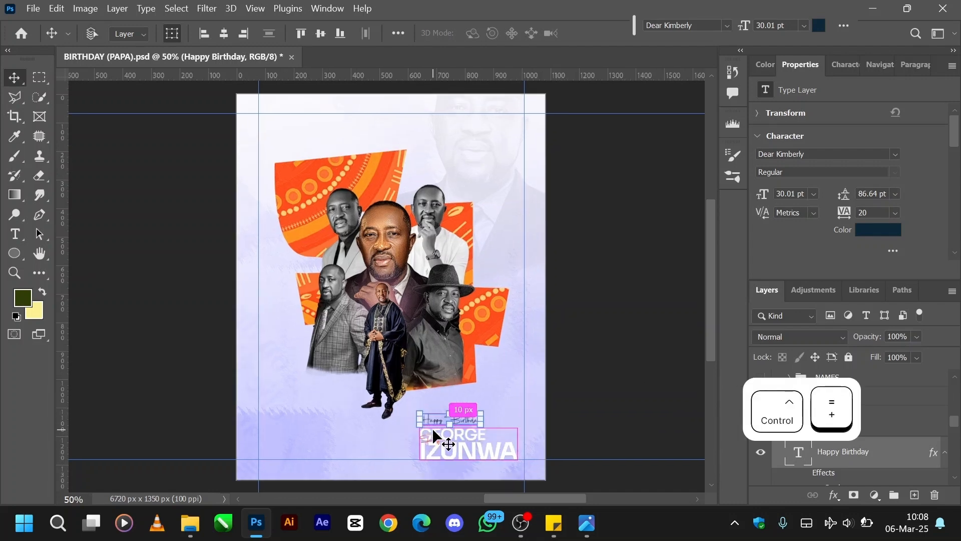
key(ctrl+equal)
scroll(431, 427, down, 3)
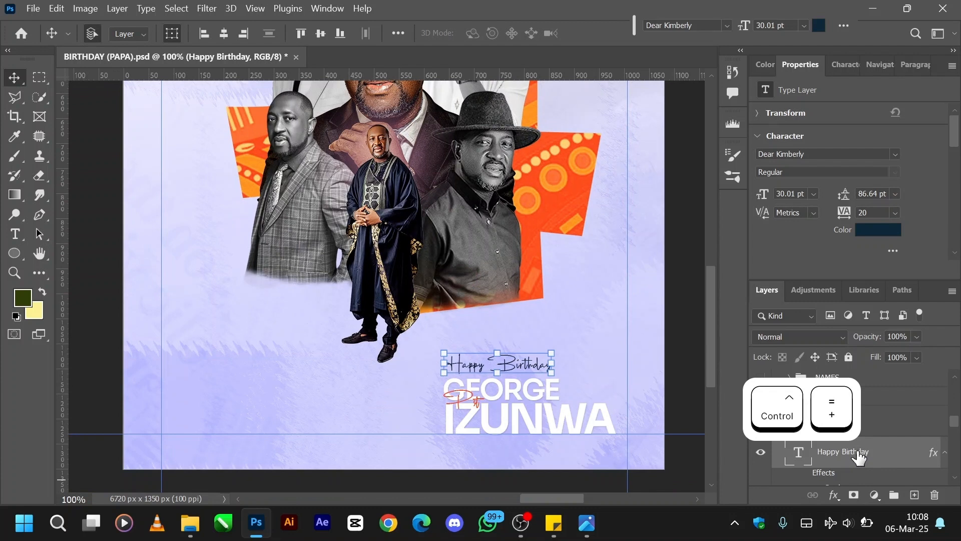
Show the DATE group with the circular date badge in the flyer's upper right area.
scroll(859, 456, up, 2)
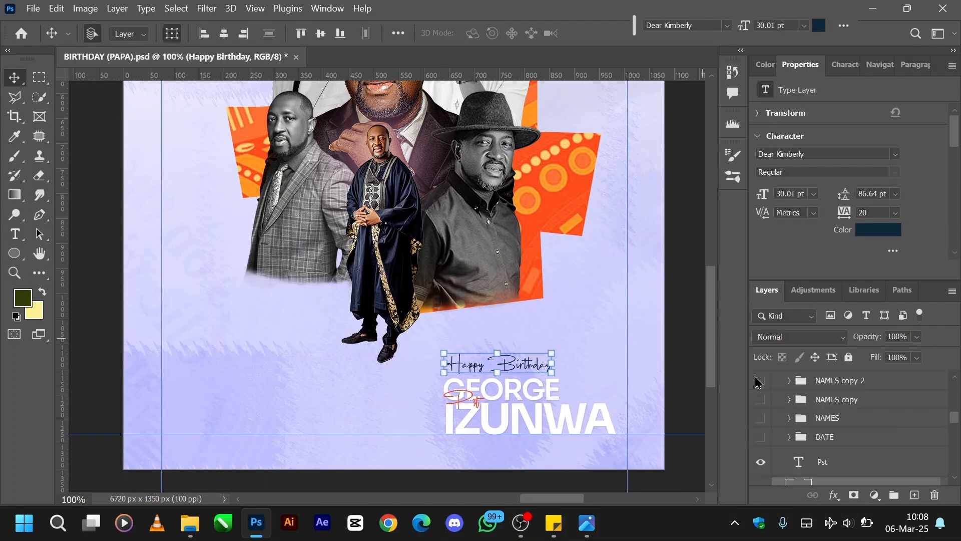
click(760, 439)
key(ctrl+minus)
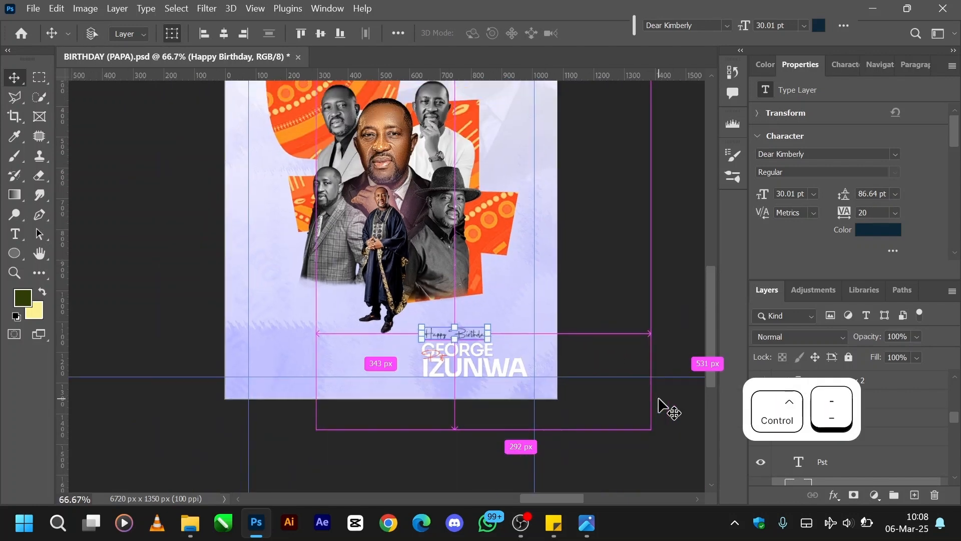
key(ctrl+minus)
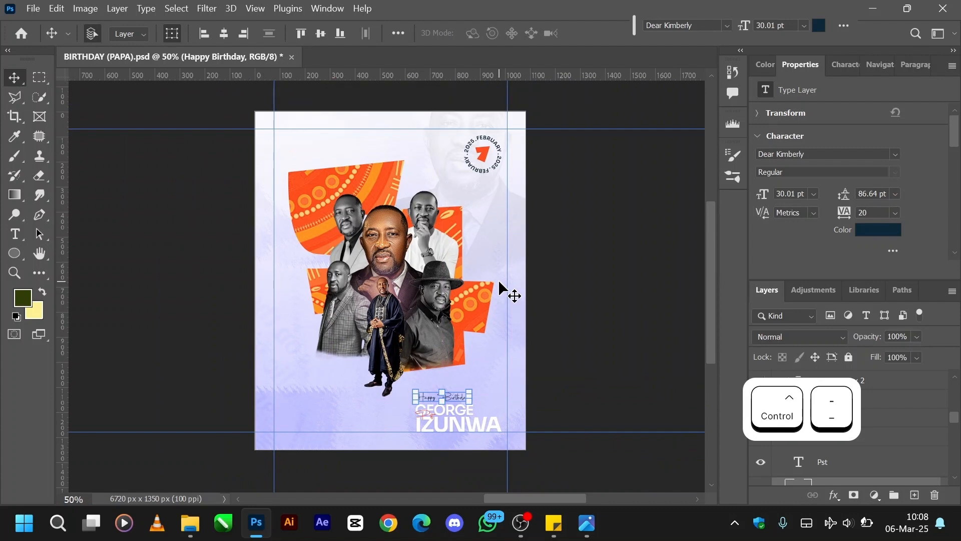
scroll(499, 283, up, 1)
scroll(862, 442, down, 1)
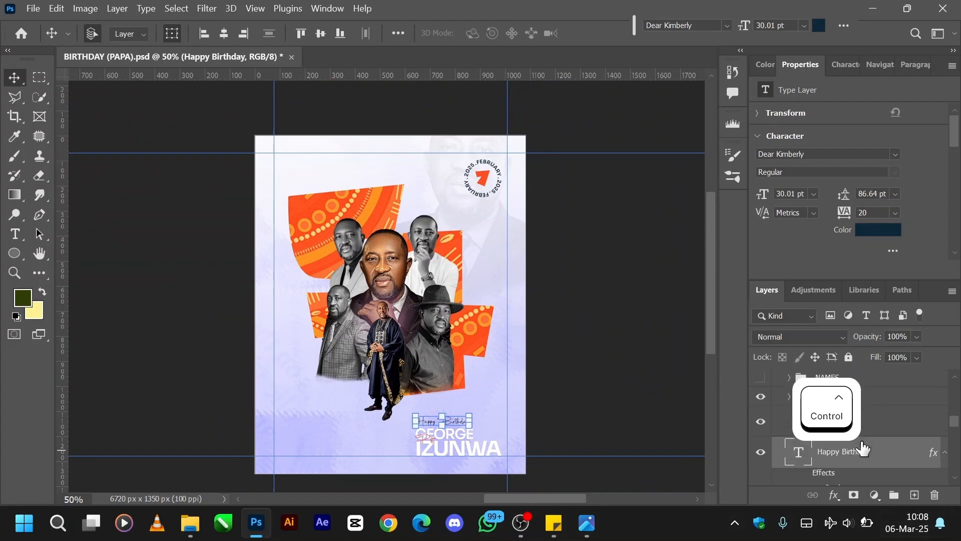
Expand the DATE group and examine the 7 and the circular FEBRUARY . 2025 text layers.
click(789, 397)
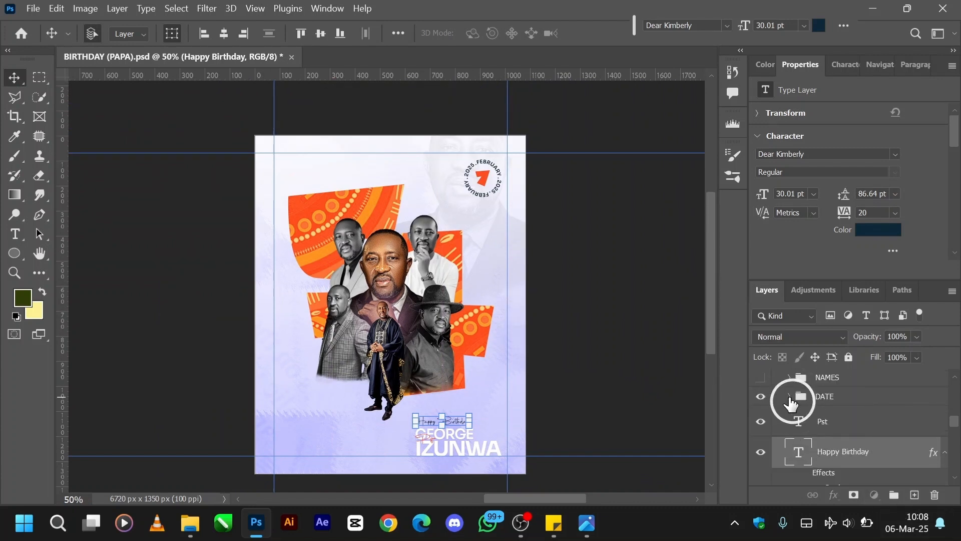
scroll(834, 442, down, 1)
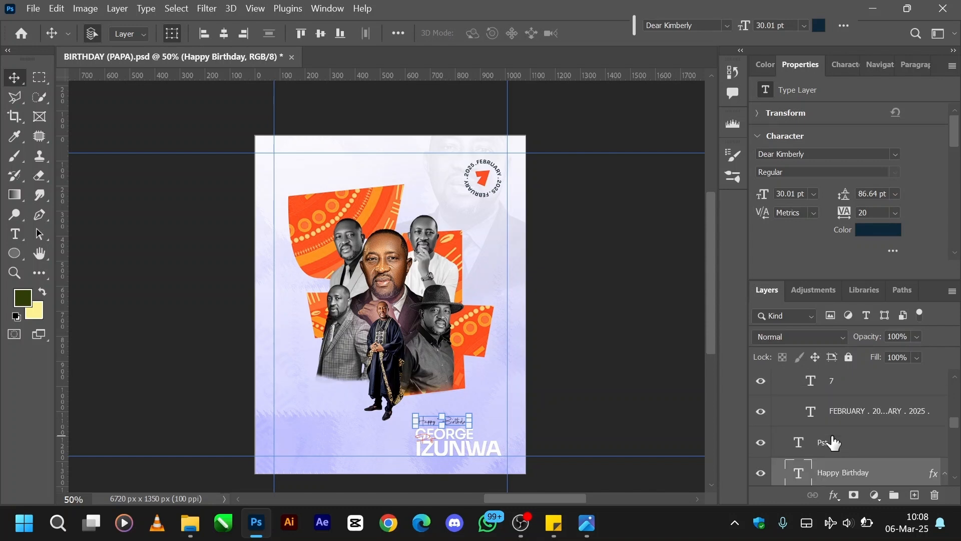
scroll(835, 444, up, 1)
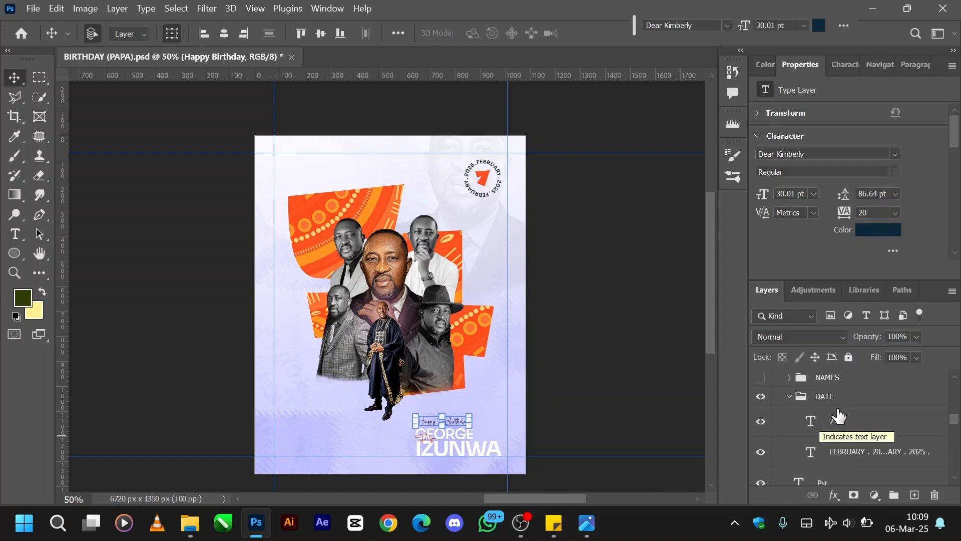
click(811, 421)
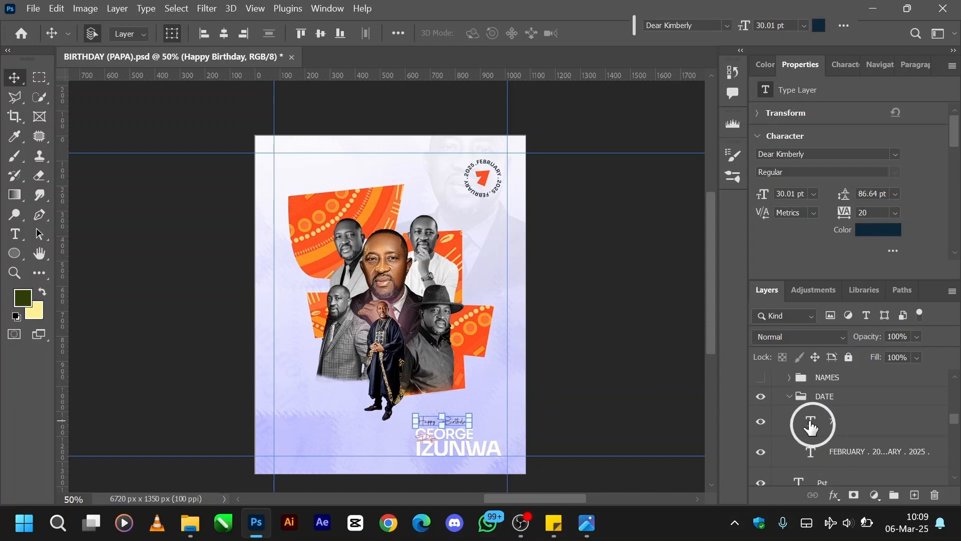
click(807, 457)
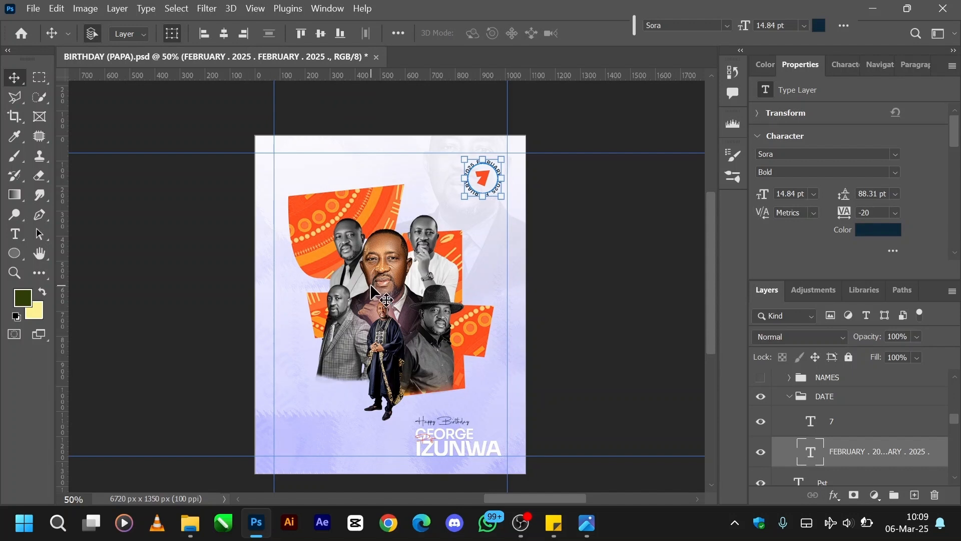
Draw a circle about 290 px wide with no fill and a black 21.06 px stroke on the empty area beside the flyer.
click(188, 279)
key(u)
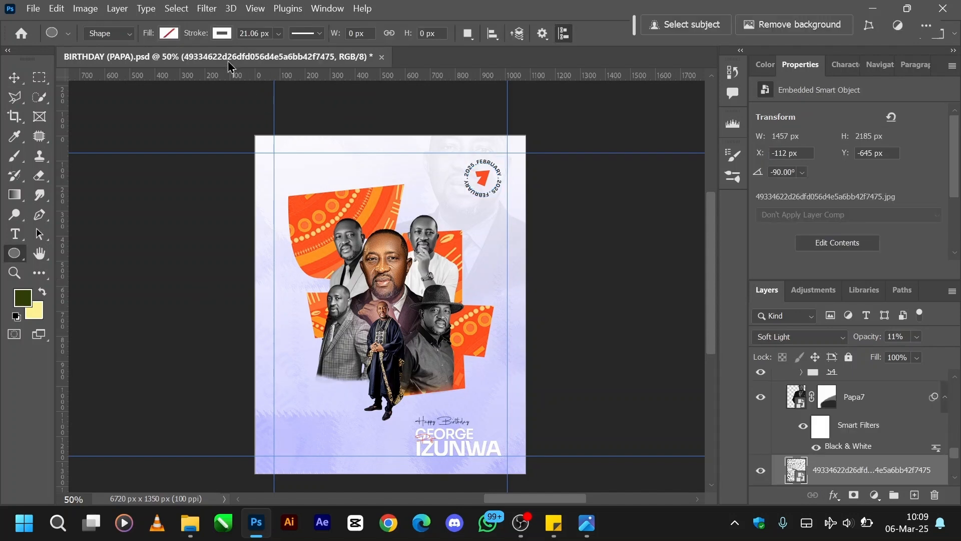
click(223, 35)
click(223, 35)
click(223, 35)
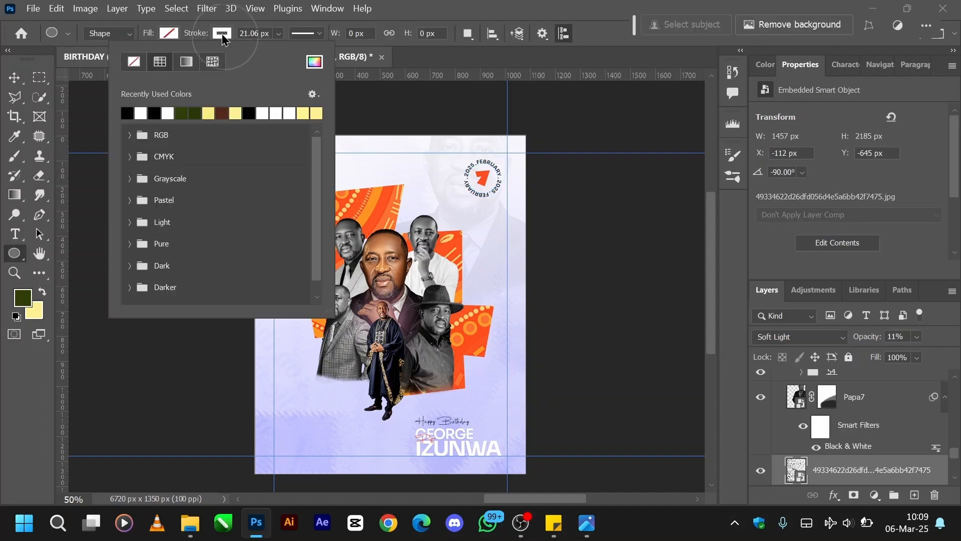
click(128, 113)
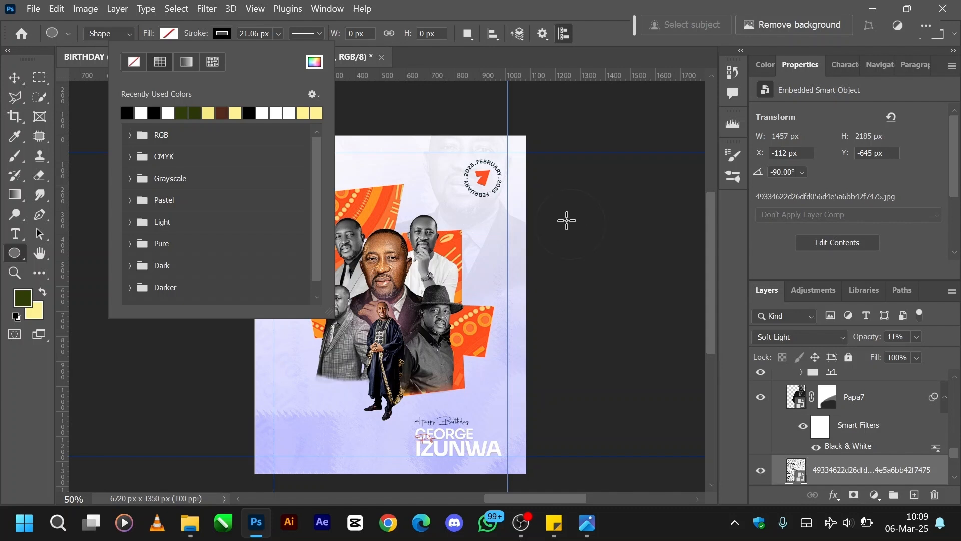
drag(566, 220, 638, 298)
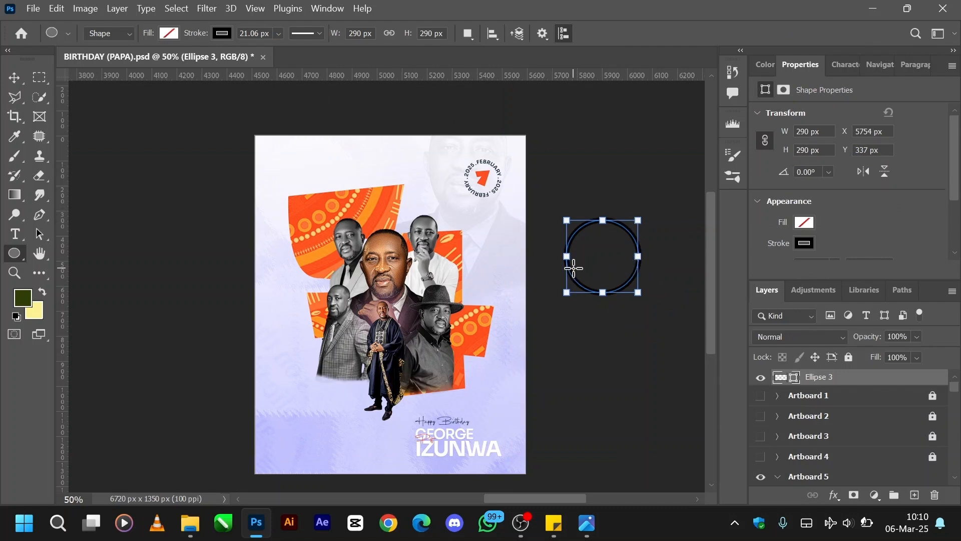
key(v)
click(661, 351)
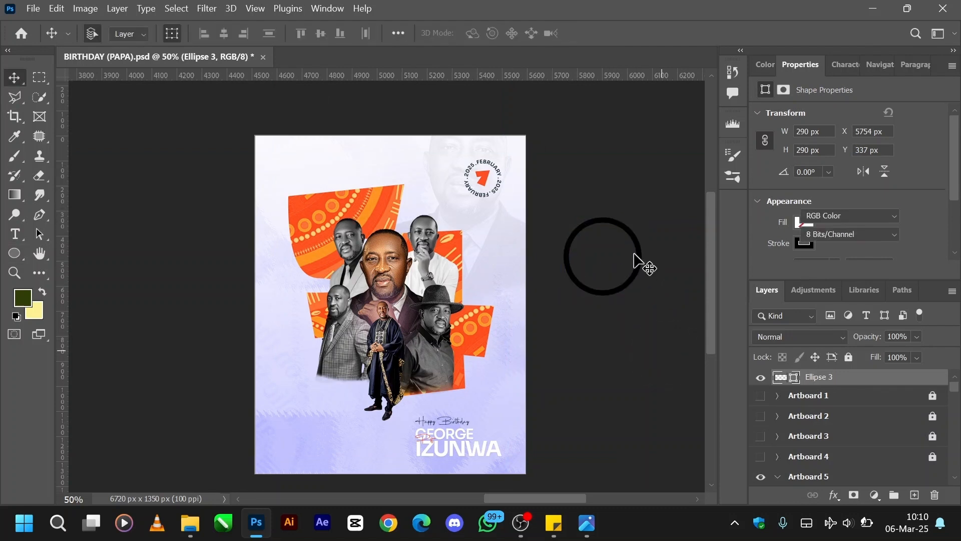
Add type along the outline of the practice circle and replace the placeholder text with FEBRUARY . 2025 . 2 in Sora Bold.
click(609, 224)
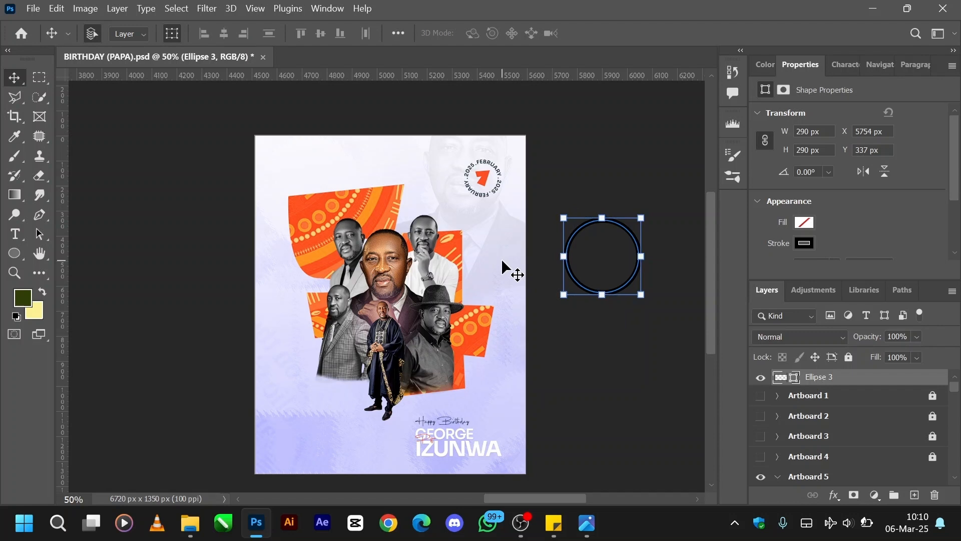
click(18, 240)
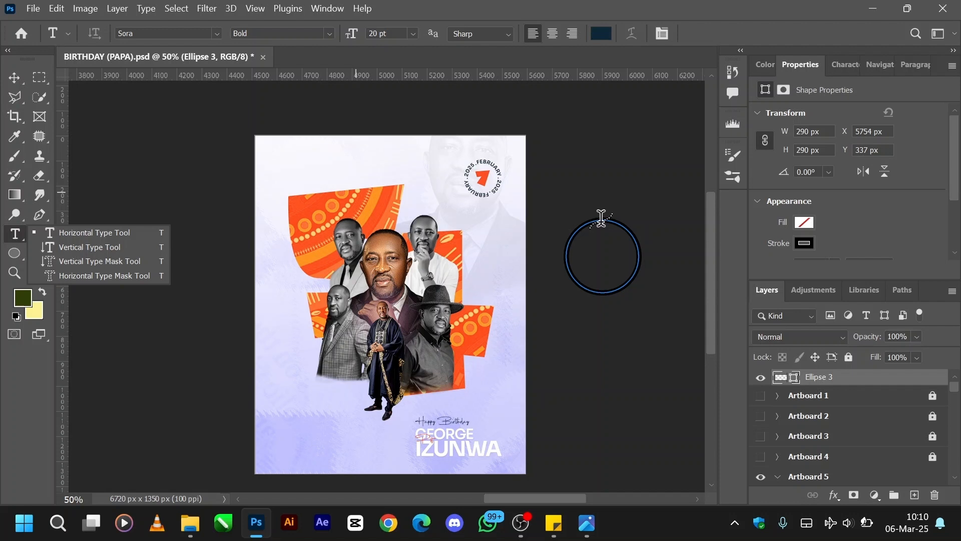
click(601, 217)
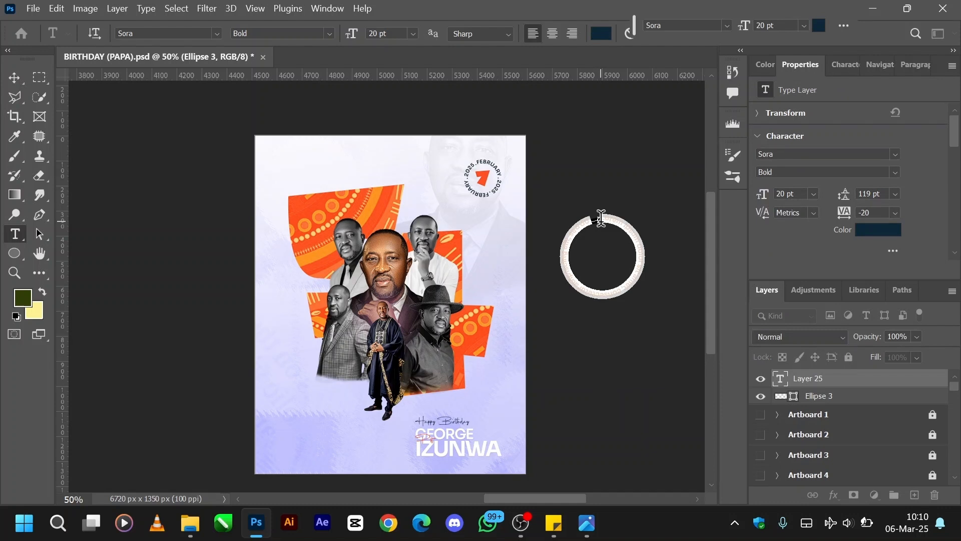
key(BackSpace)
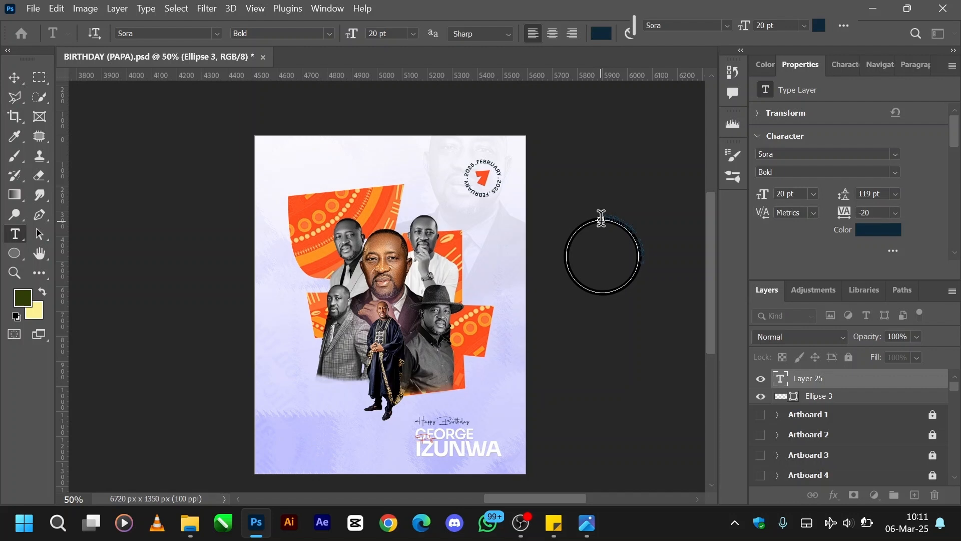
Set the colour of all the circular text to white (ffffff).
key(ctrl+a)
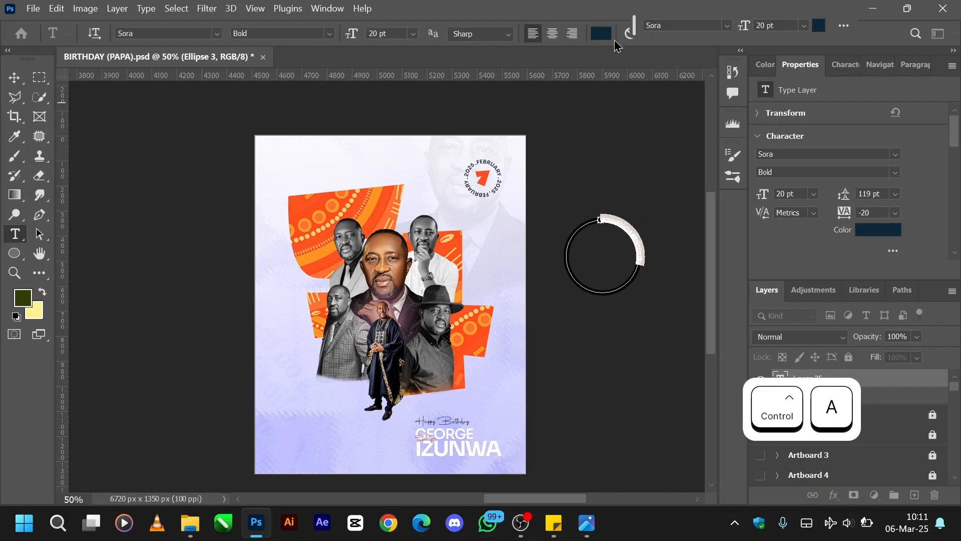
click(601, 33)
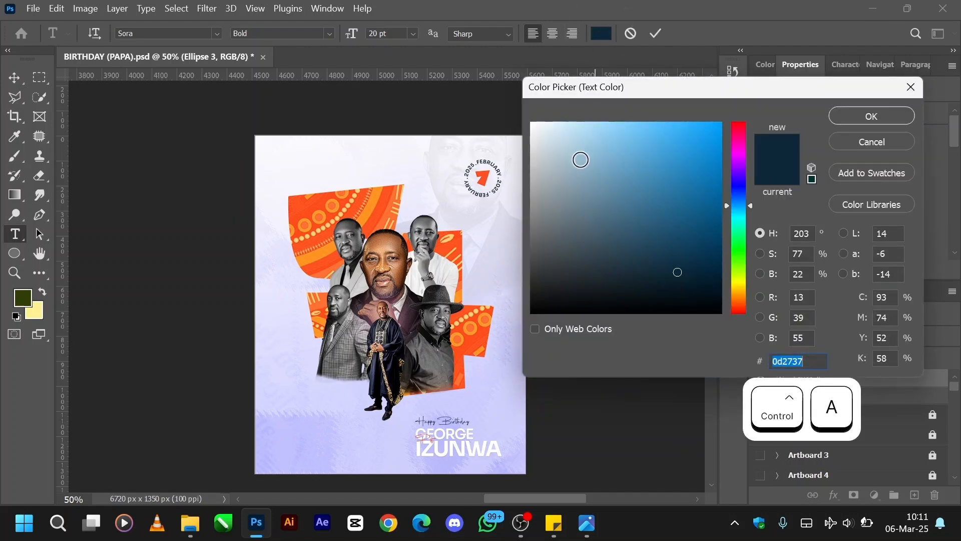
drag(580, 159, 392, 37)
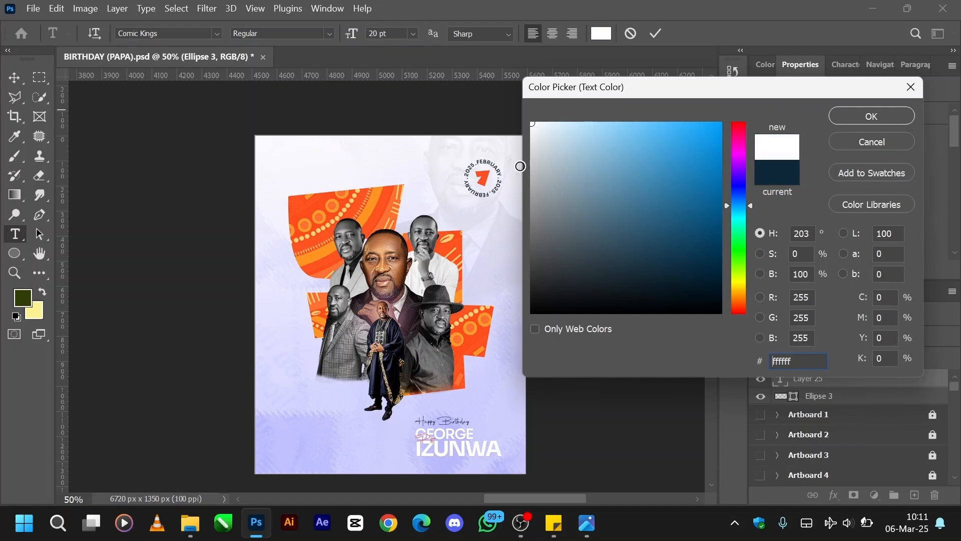
click(542, 152)
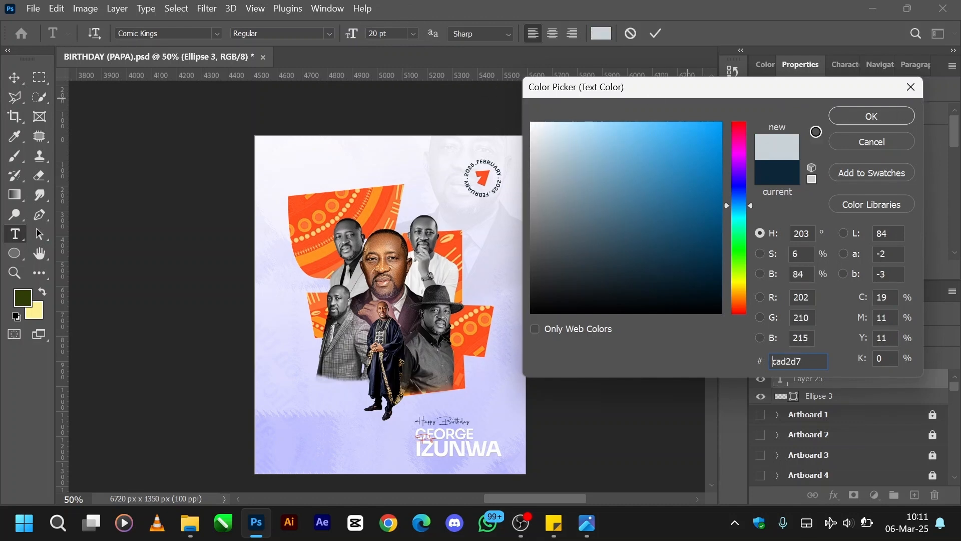
click(870, 116)
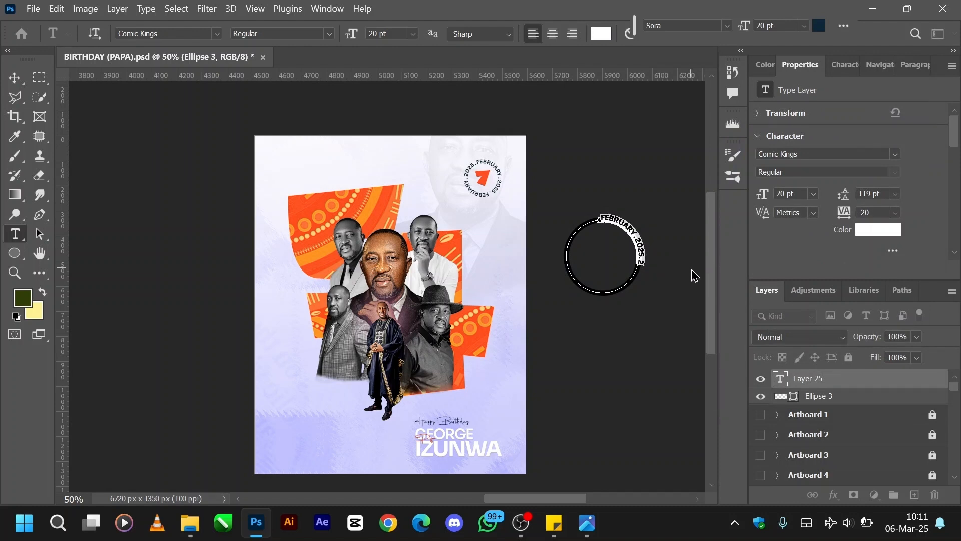
Remove the stray trailing 2 so the circular text reads FEBRUARY . 2025.
key(ctrl+equal)
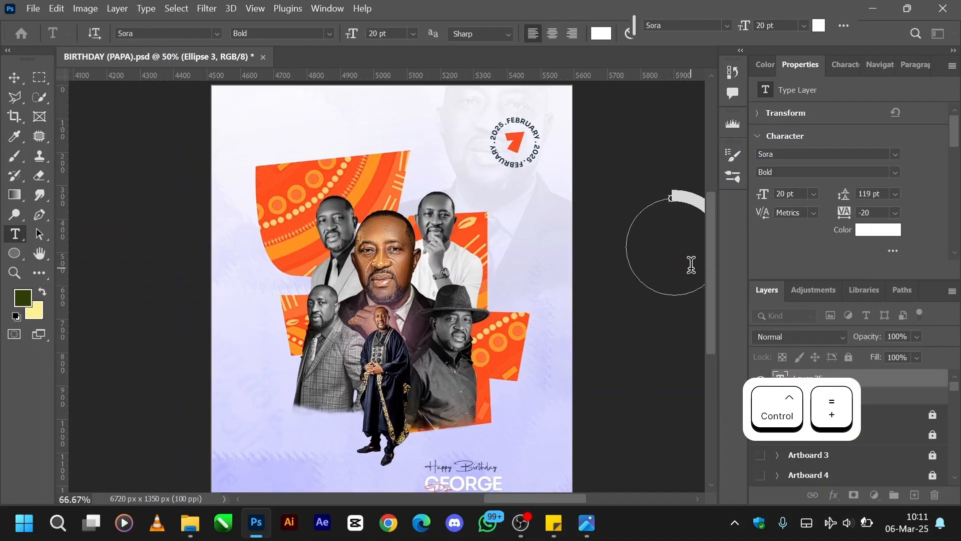
scroll(691, 266, right, 3)
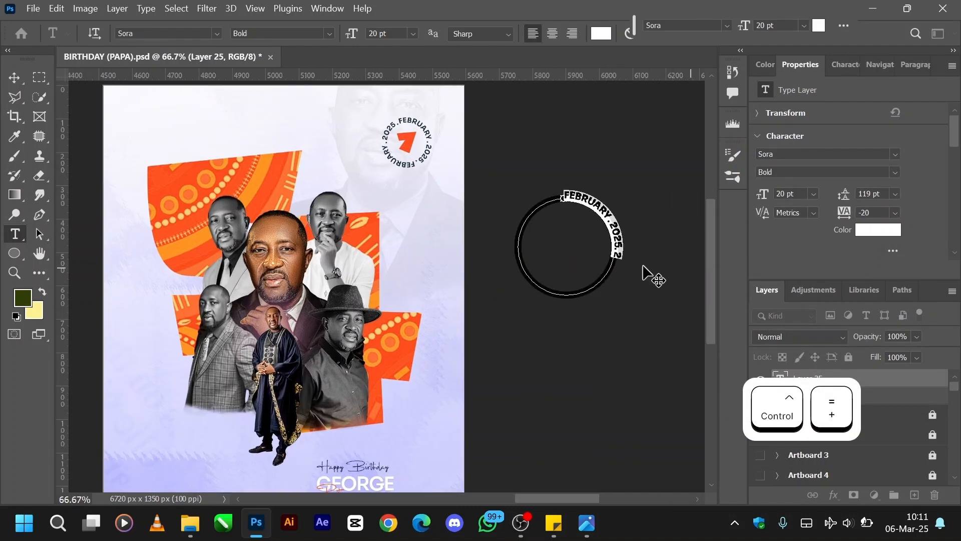
click(615, 265)
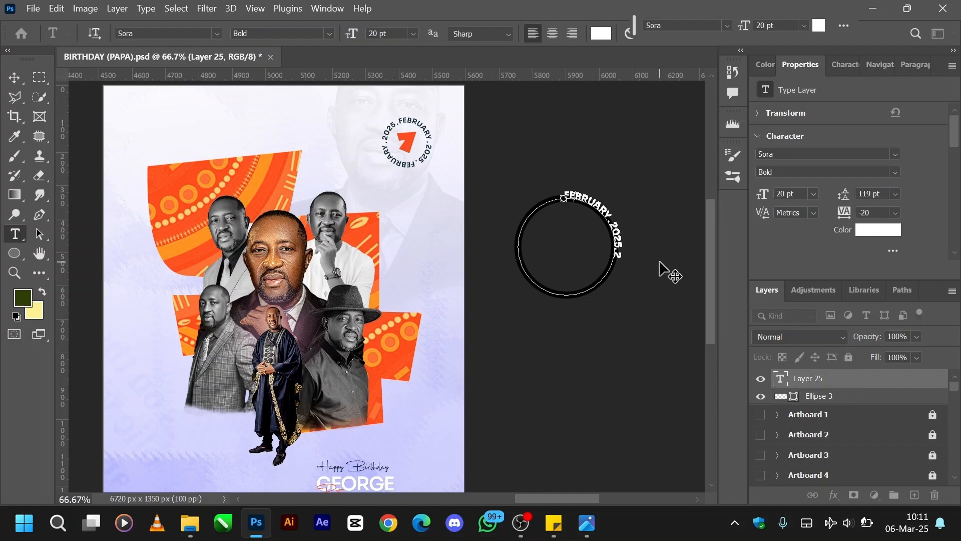
key(ctrl+Right)
key(BackSpace)
key(ctrl)
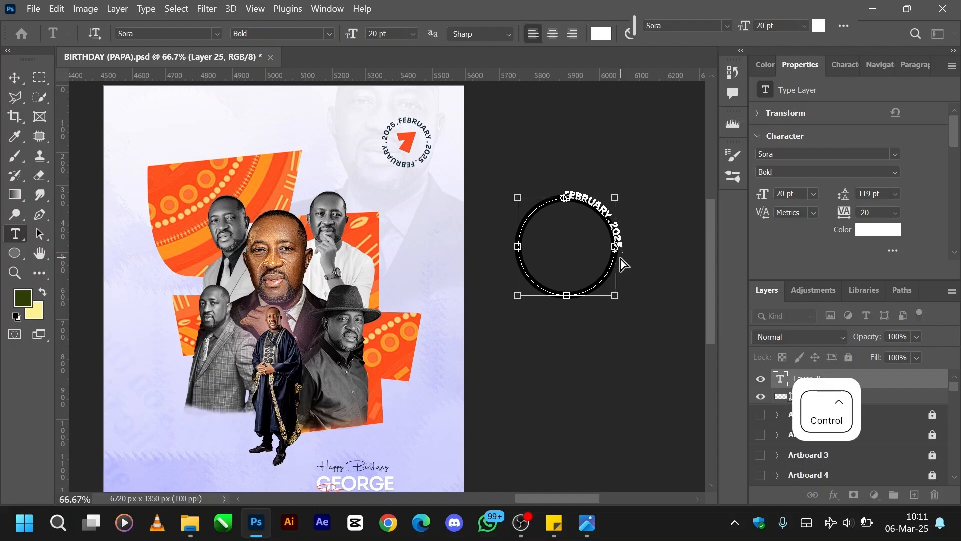
Copy the FEBRUARY . 2025 . text and paste it twice after itself along the circle.
key(ctrl+a)
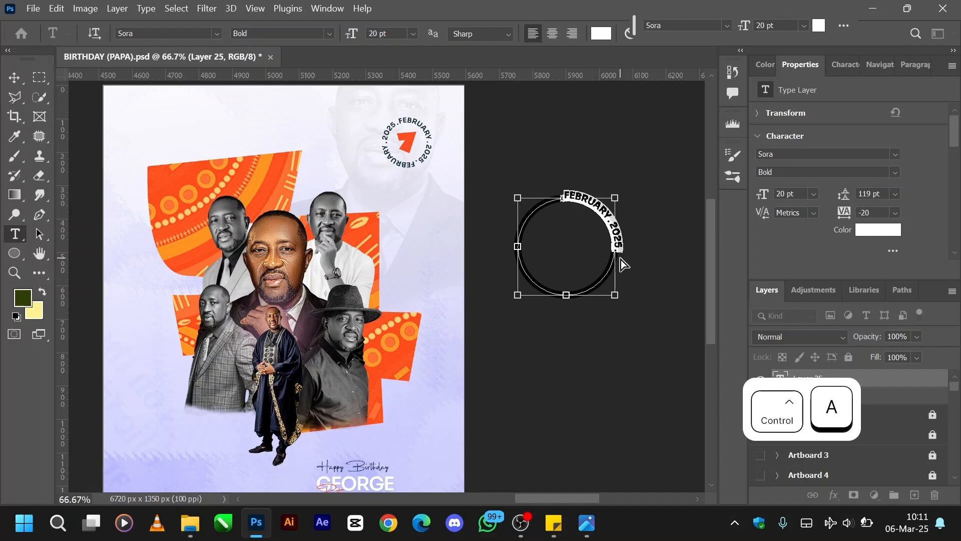
key(ctrl+c)
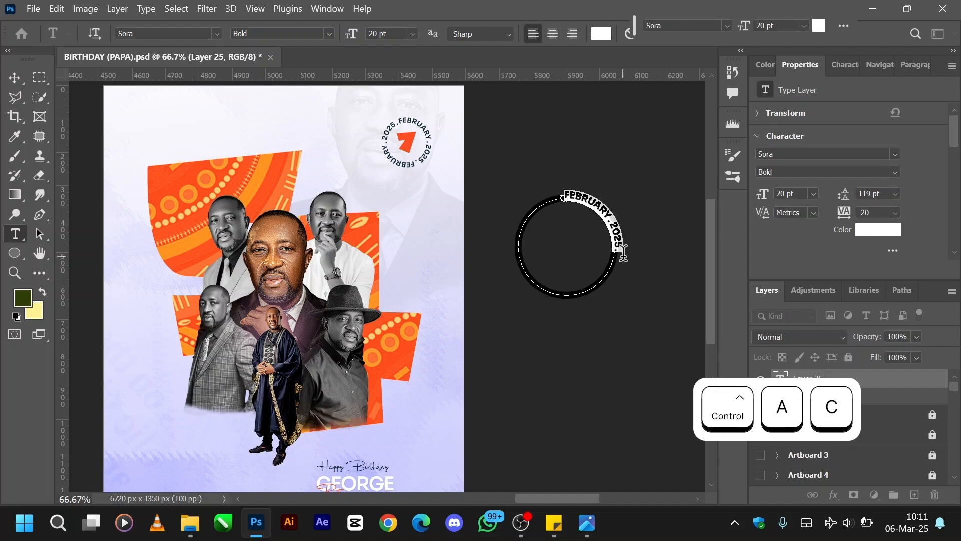
click(623, 254)
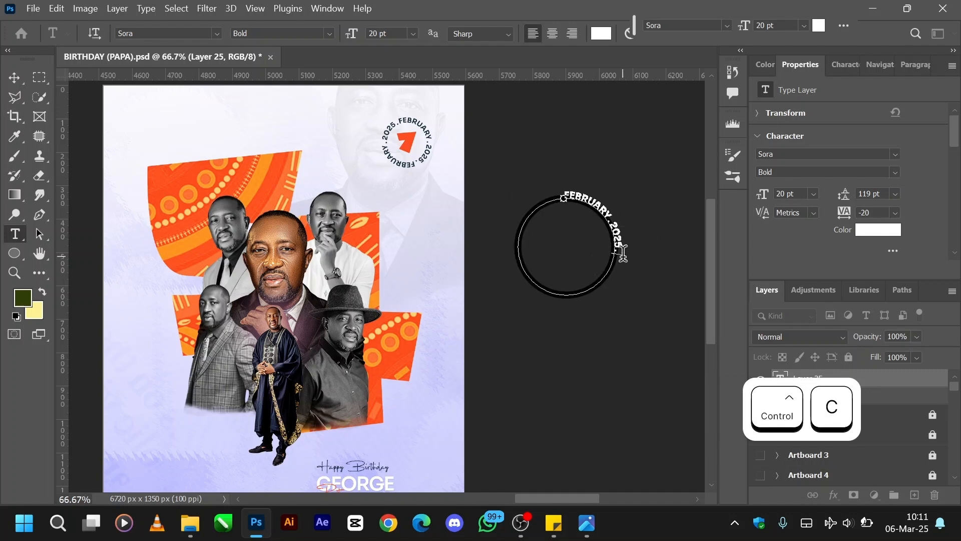
key(ctrl+v)
key(ctrl+v)
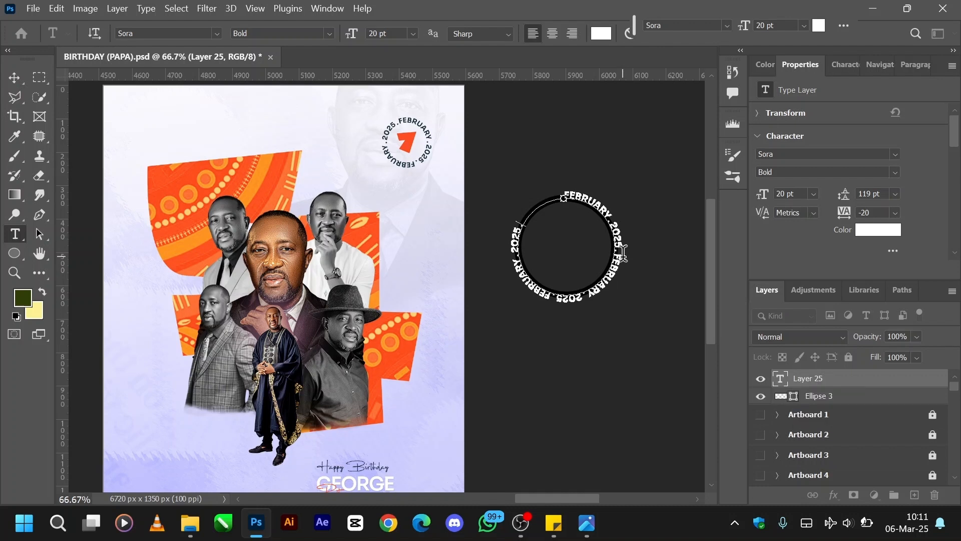
Enlarge all the circular text to 24 pt to close the ring, commit it and hide the selection outlines.
key(ctrl+a)
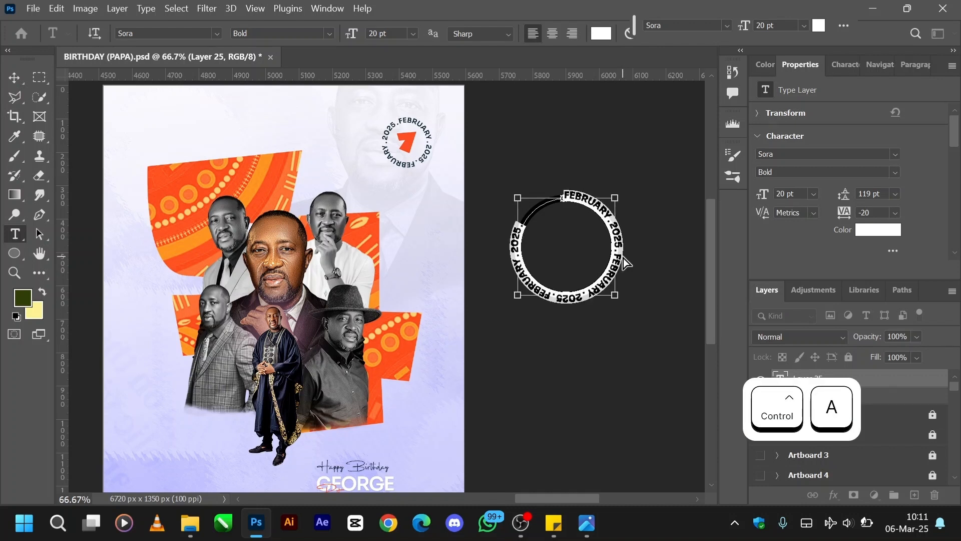
click(765, 196)
drag(764, 196, 770, 198)
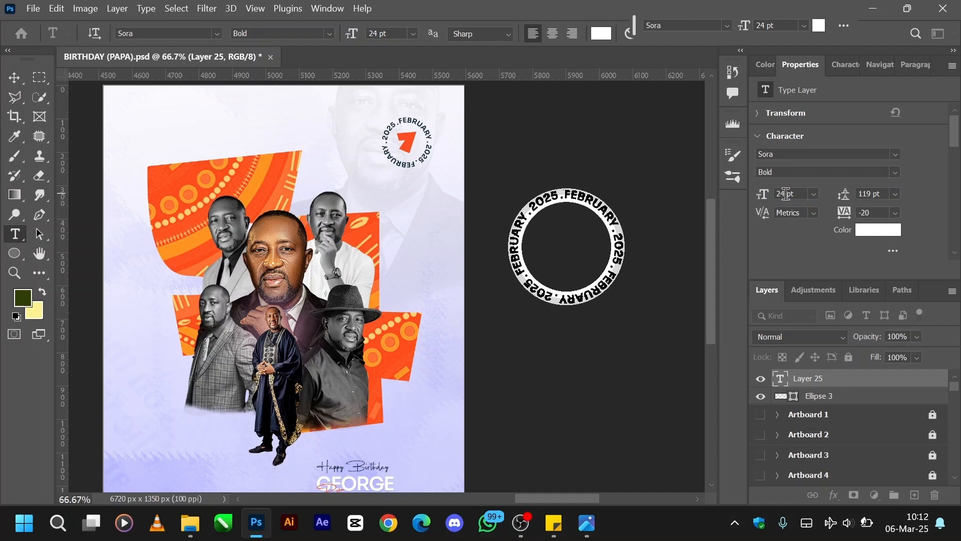
click(14, 79)
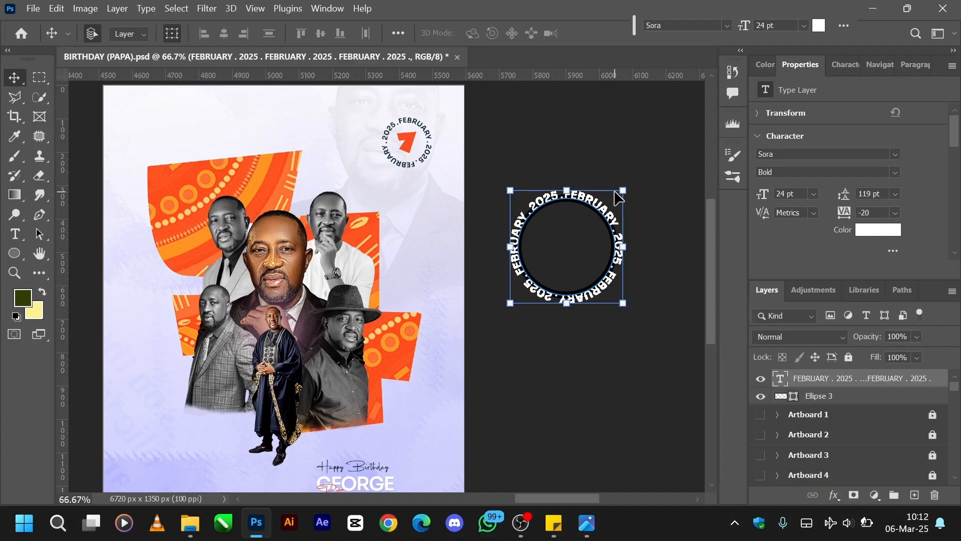
key(ctrl+h)
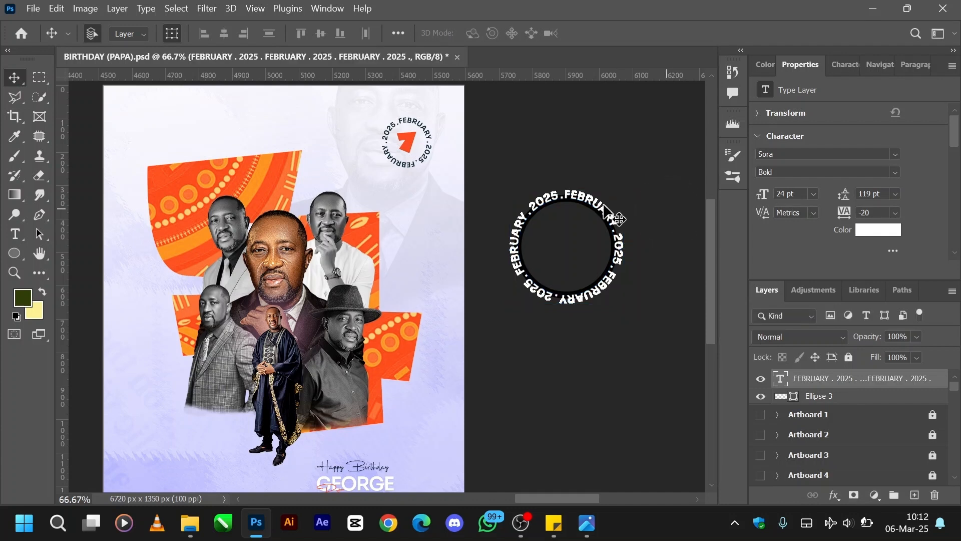
Move the circular text off its guide circle and place it directly below the circle, outside the flyer.
drag(596, 207, 364, 145)
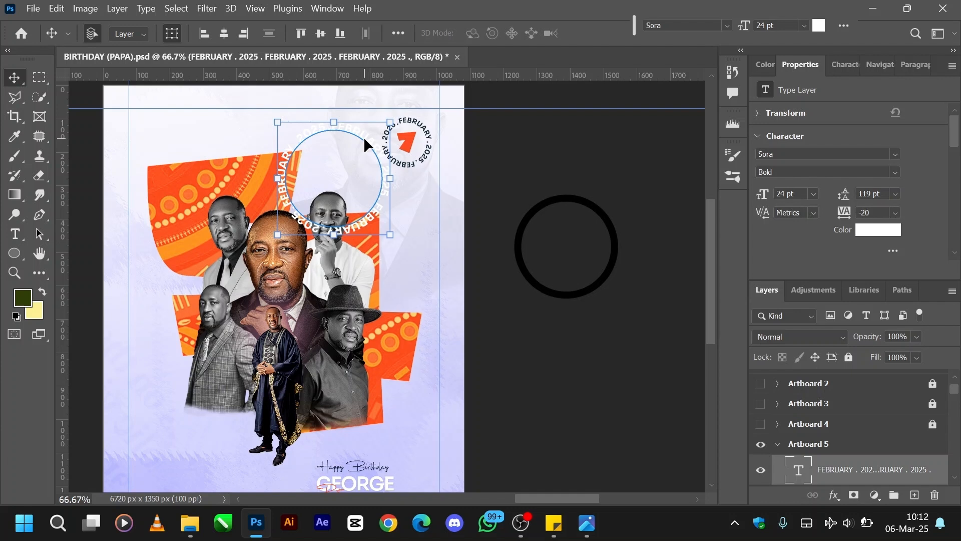
drag(364, 141, 599, 334)
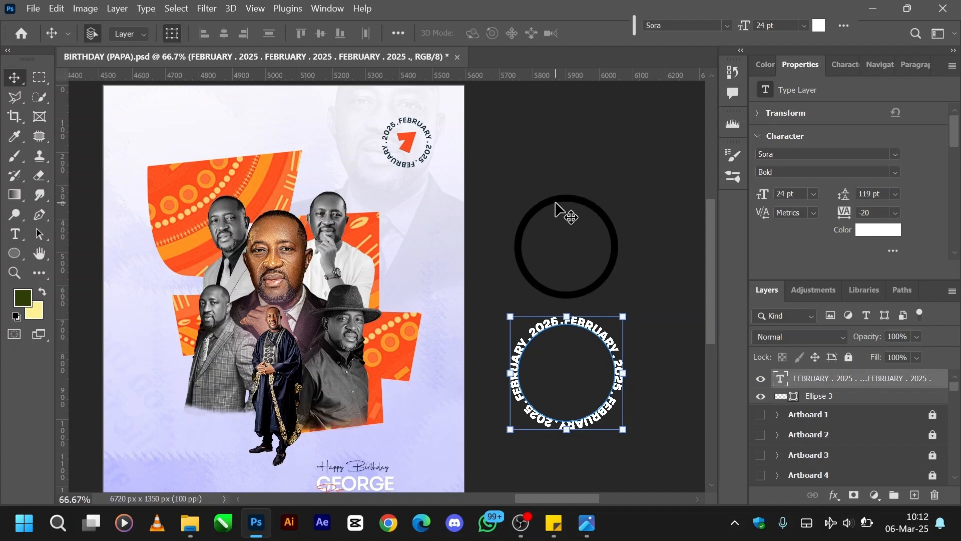
key(t)
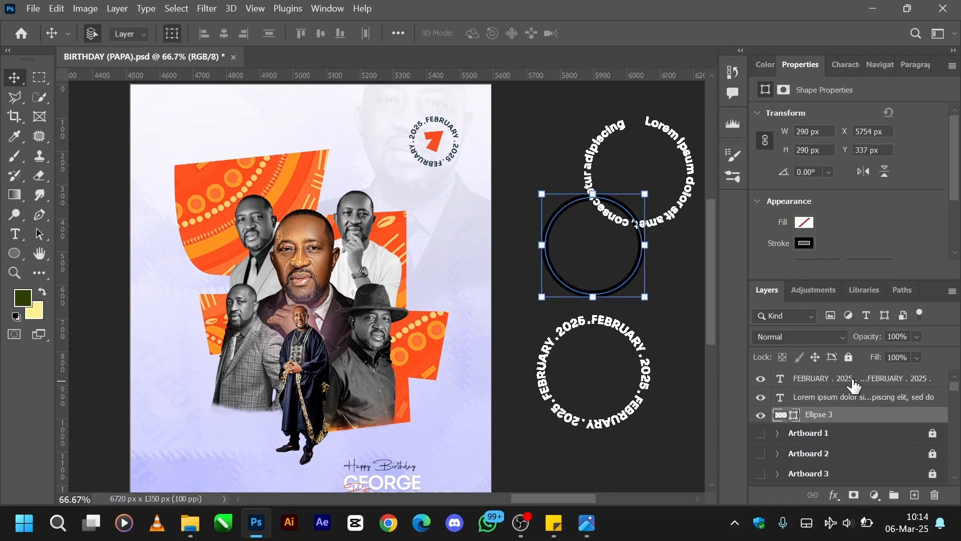
Delete the practice circle together with the FEBRUARY . 2025 and Lorem ipsum circular text layers.
shift+click(854, 383)
key(Delete)
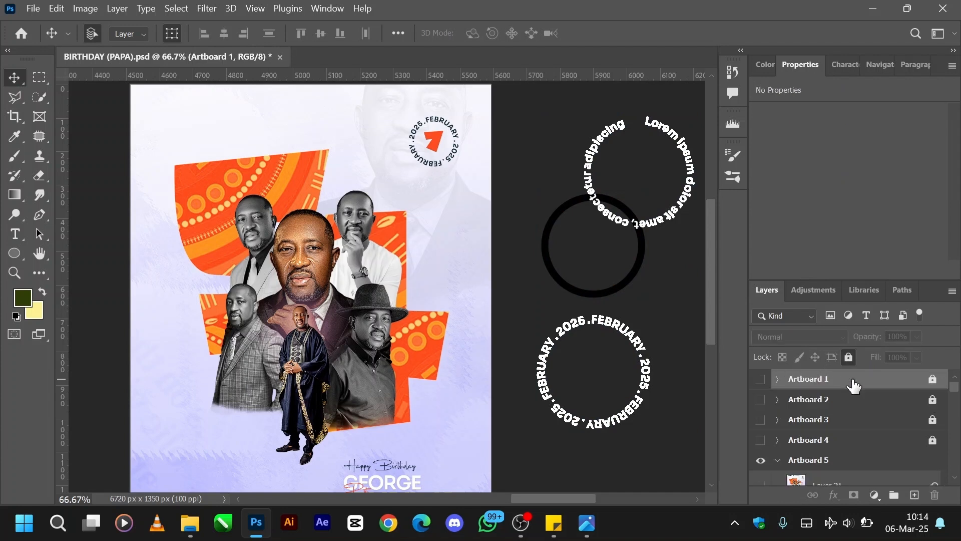
Show the NAMES group with the boxed TEACHER label on the flyer and expand the group.
scroll(831, 466, down, 3)
scroll(822, 468, down, 3)
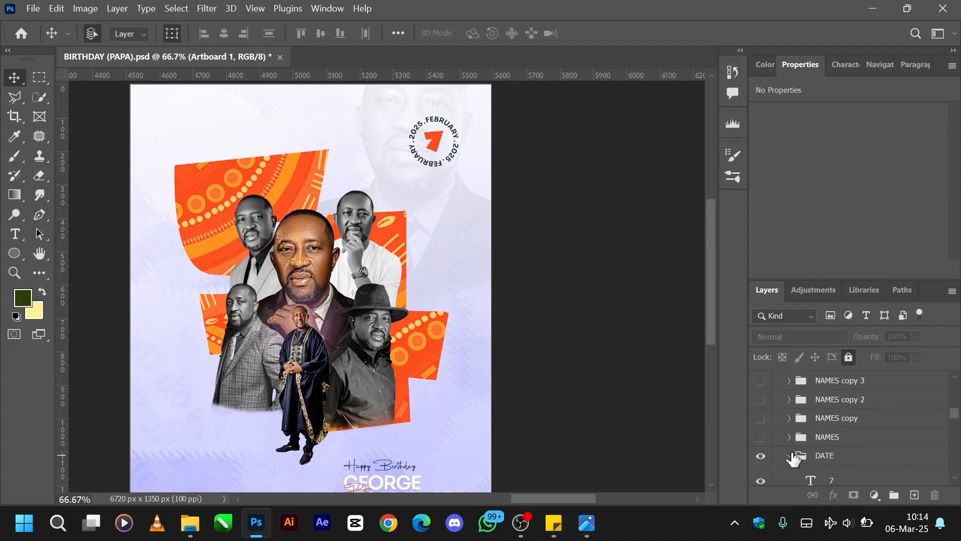
key(ctrl+minus)
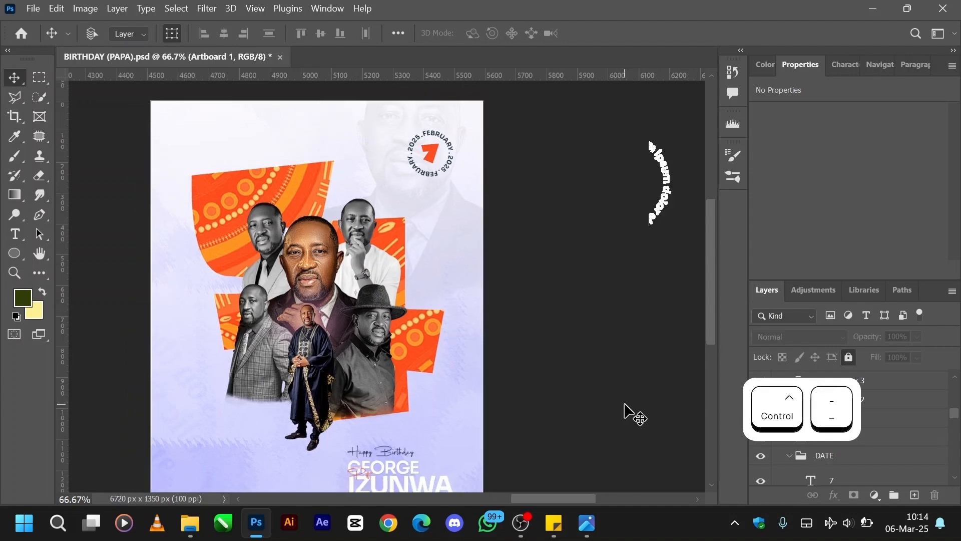
scroll(362, 370, down, 1)
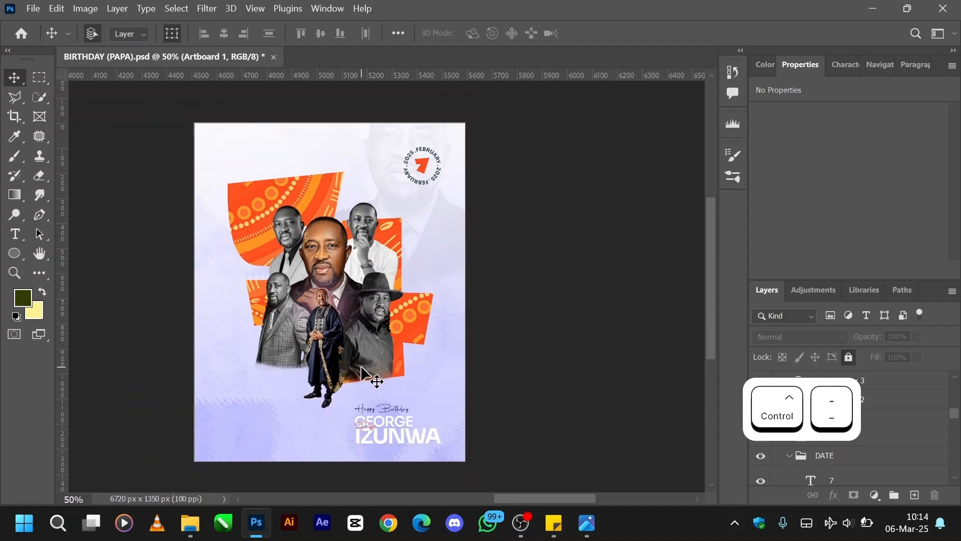
scroll(362, 370, left, 2)
key(ctrl+plus)
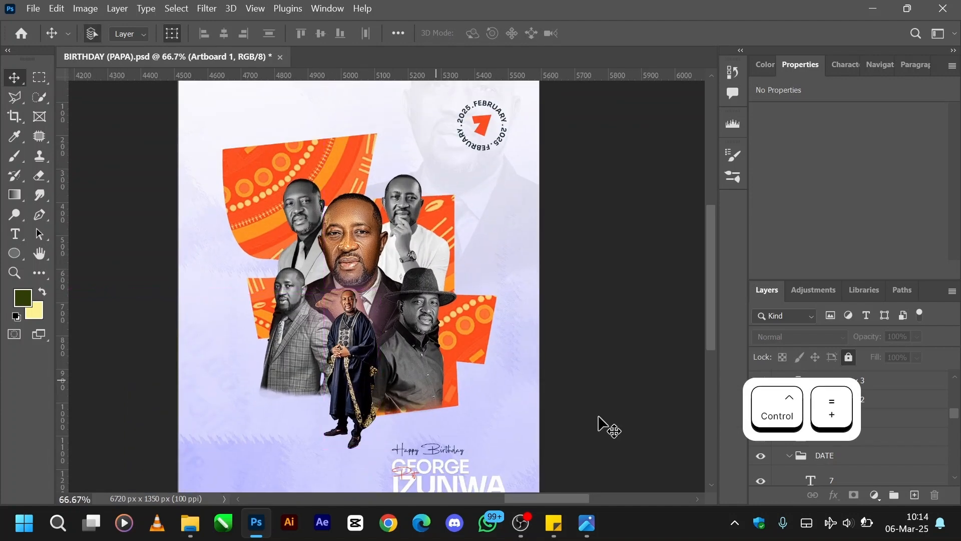
scroll(871, 458, up, 2)
scroll(871, 459, down, 4)
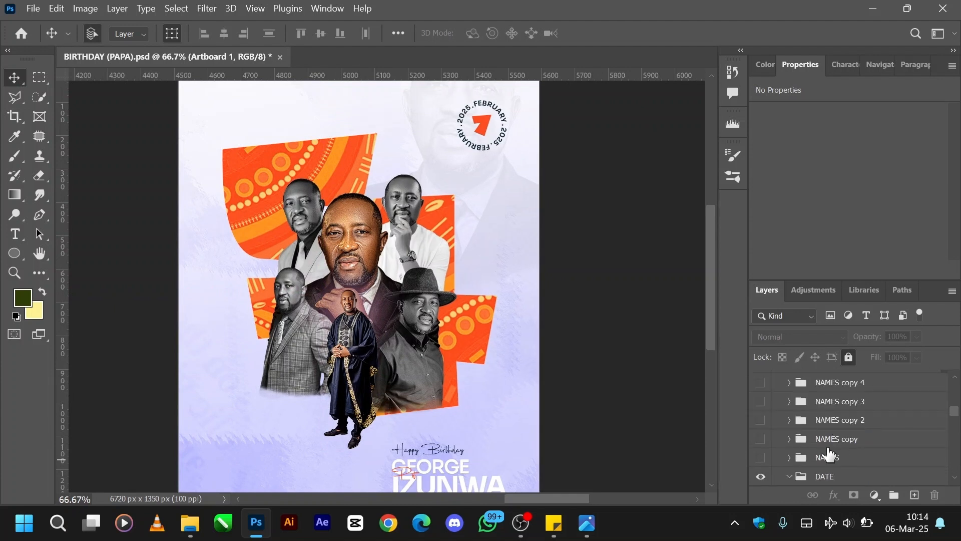
click(760, 458)
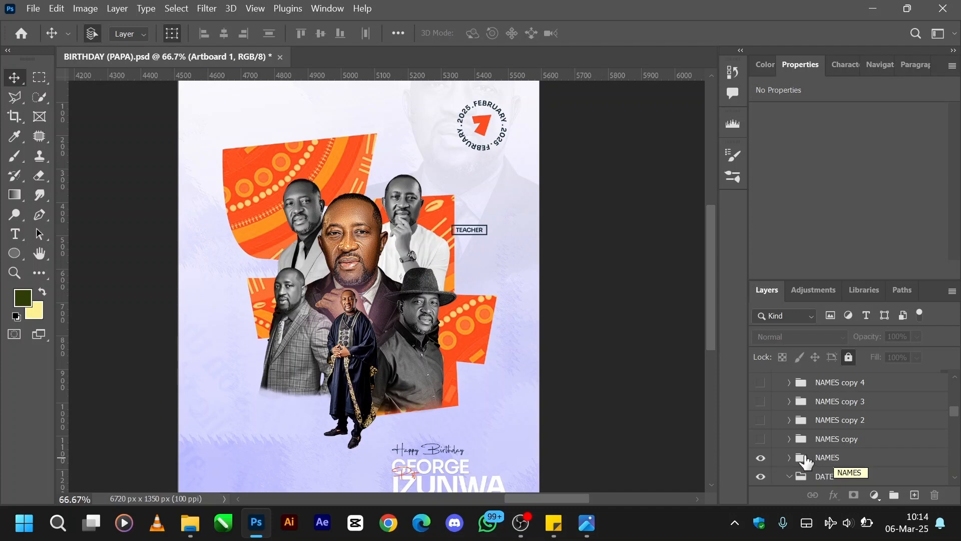
click(789, 457)
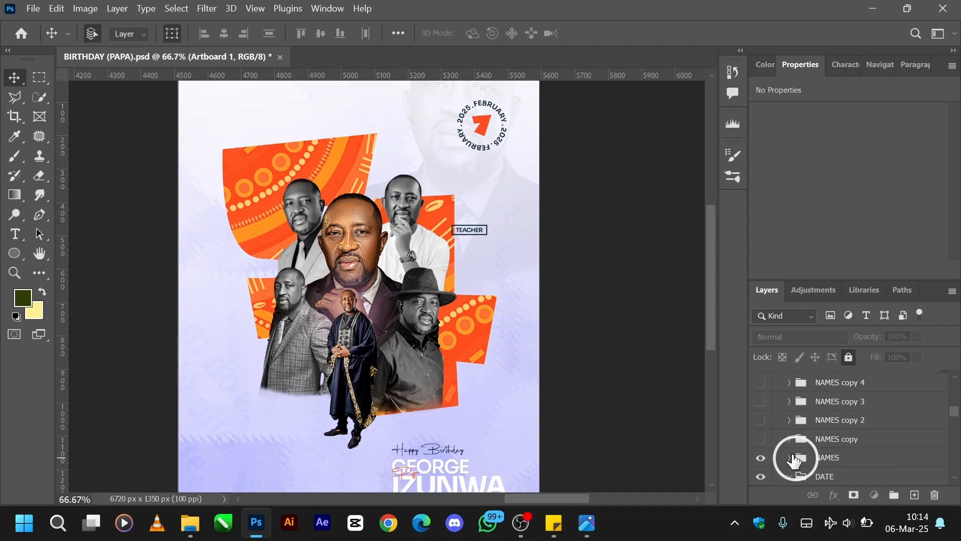
Select the rectangle around the TEACHER label and examine its fill and stroke settings and the available shape tools.
scroll(821, 436, down, 1)
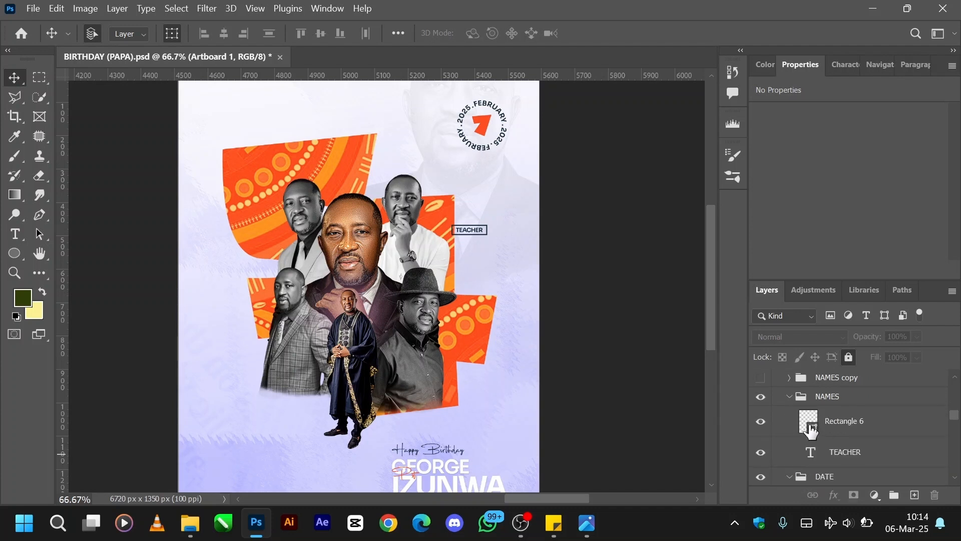
click(810, 427)
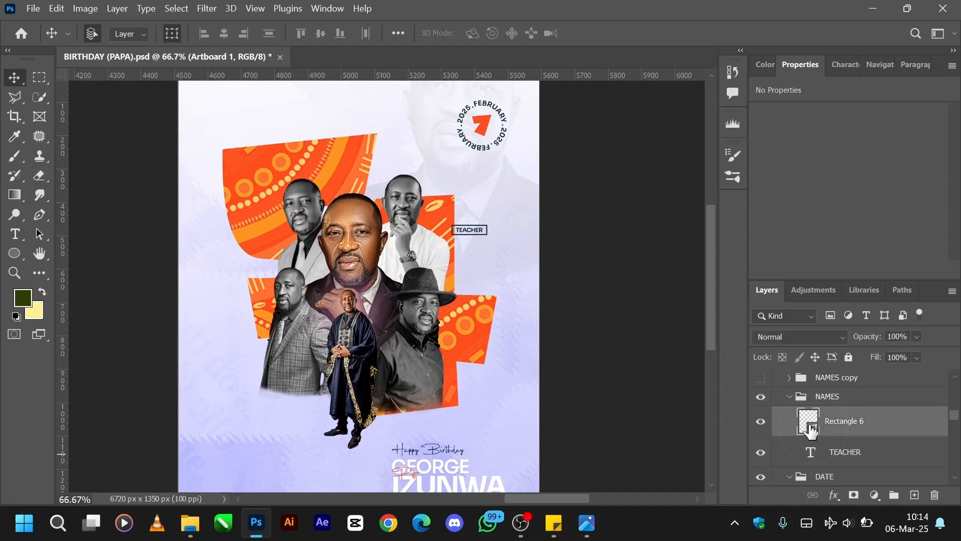
click(15, 253)
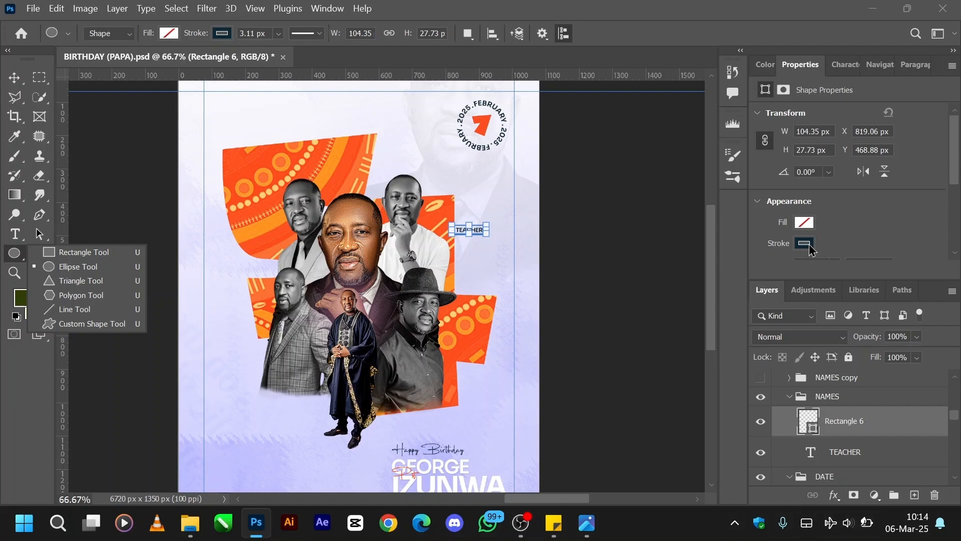
scroll(810, 249, down, 2)
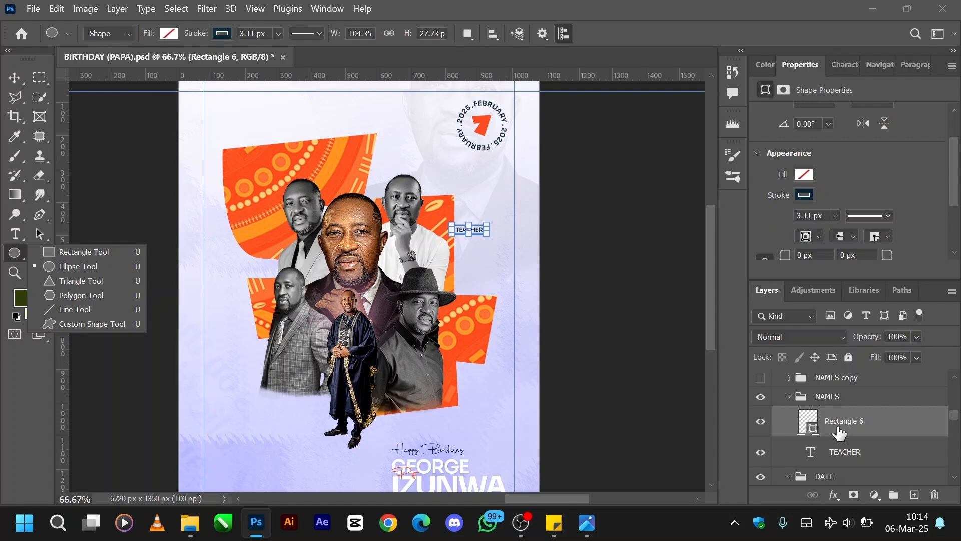
Examine the character settings of the TEACHER text layer, then collapse the NAMES group.
click(833, 453)
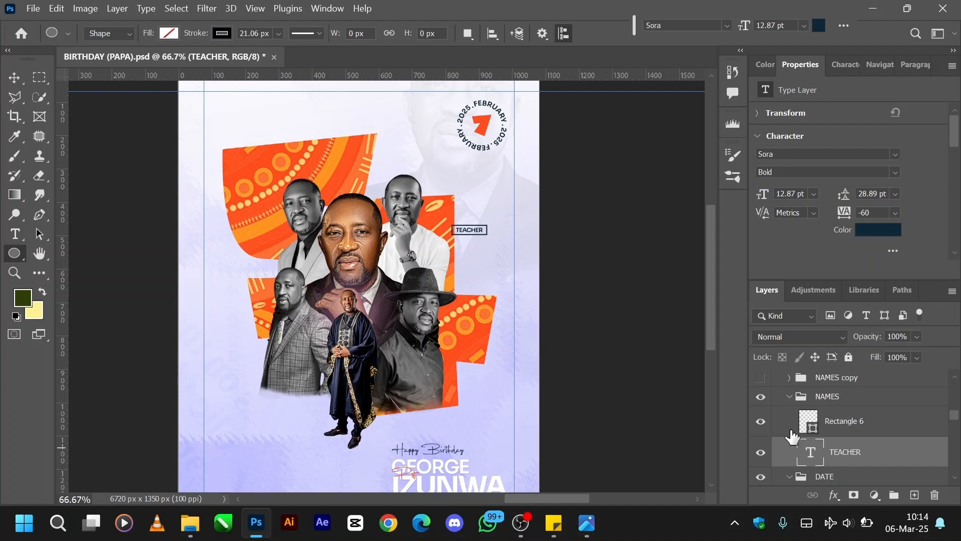
click(790, 397)
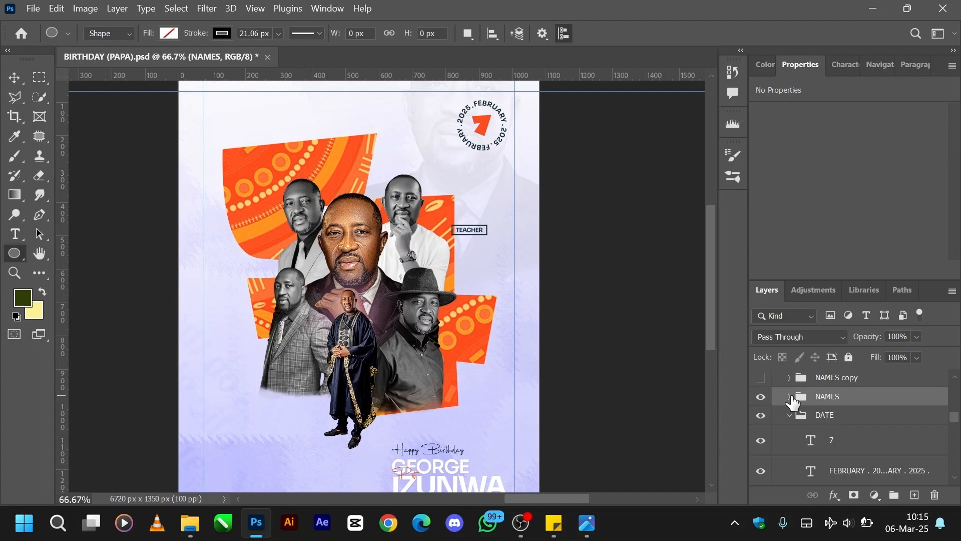
Show the four copies of the NAMES group, holding the boxed MENTOR, SHEPHERD, PGI@54 and FATHER labels.
scroll(787, 423, up, 1)
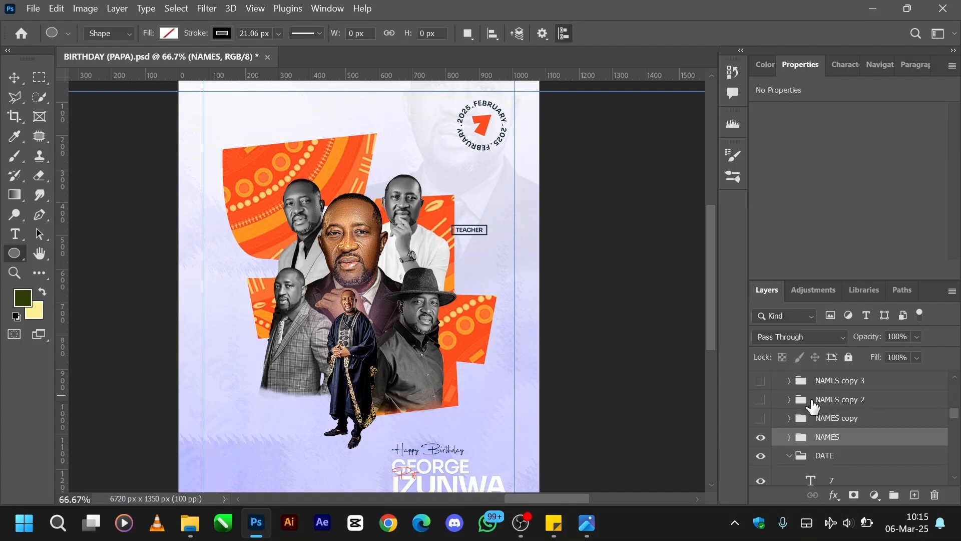
click(760, 417)
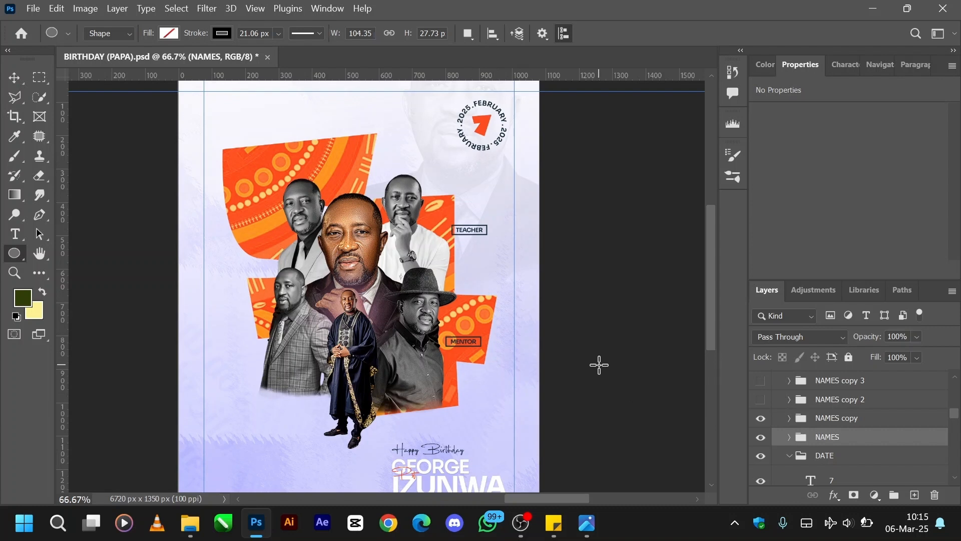
scroll(838, 429, up, 2)
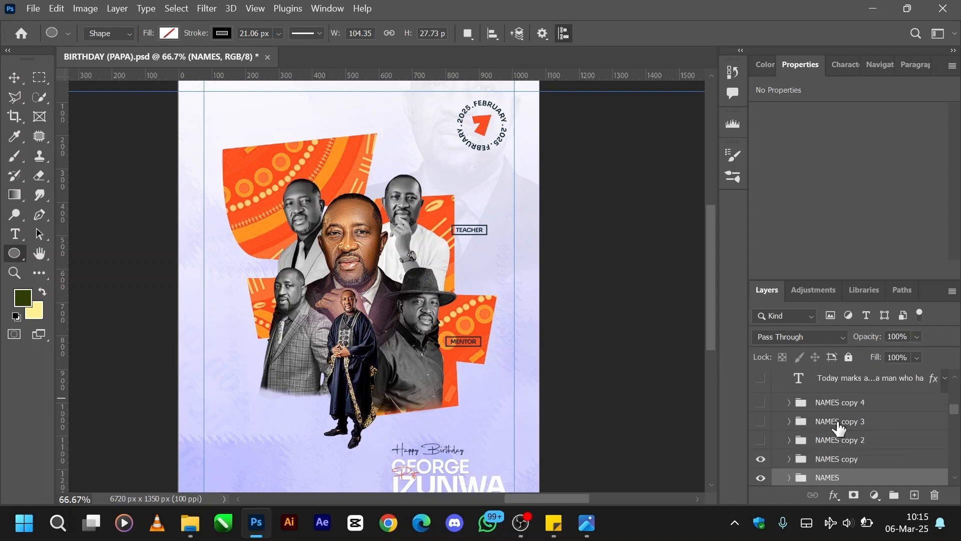
scroll(839, 428, down, 2)
click(761, 399)
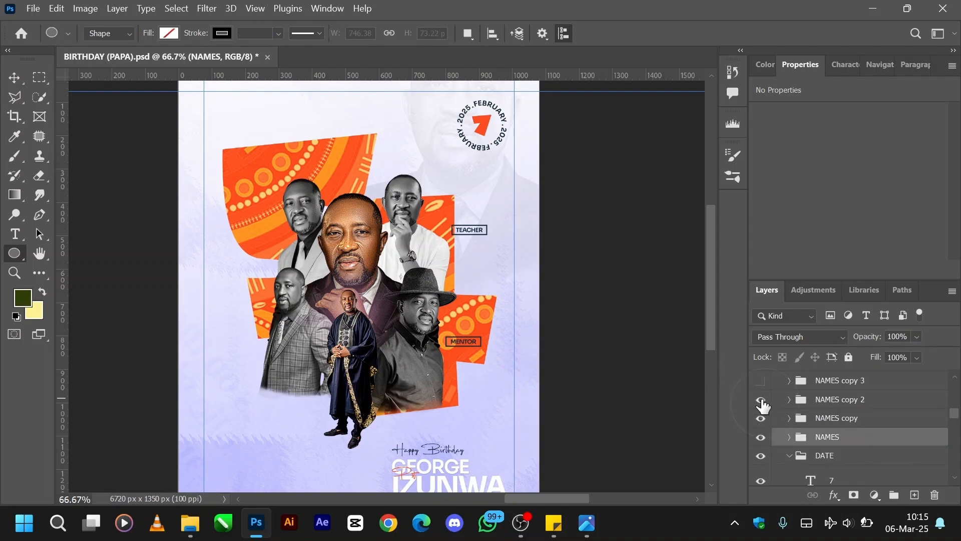
scroll(814, 409, up, 2)
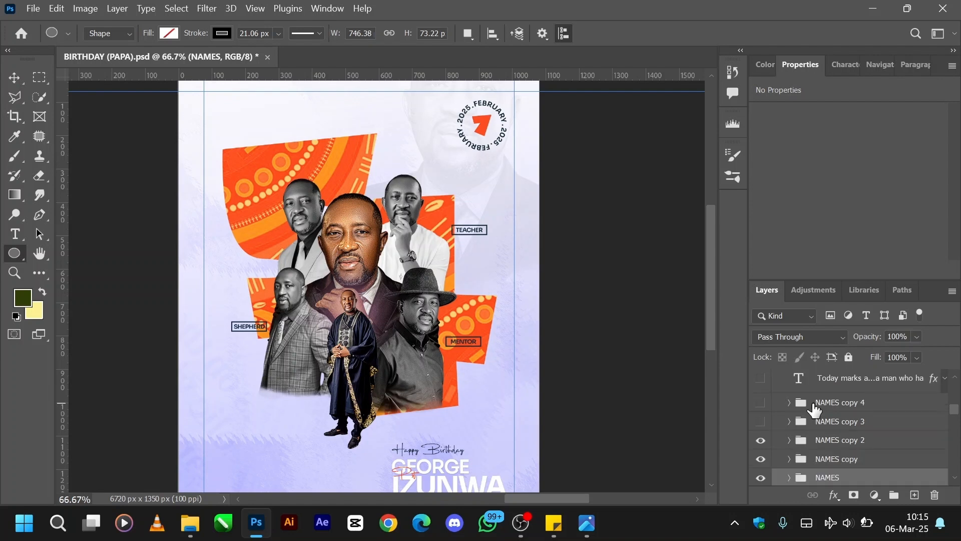
click(760, 423)
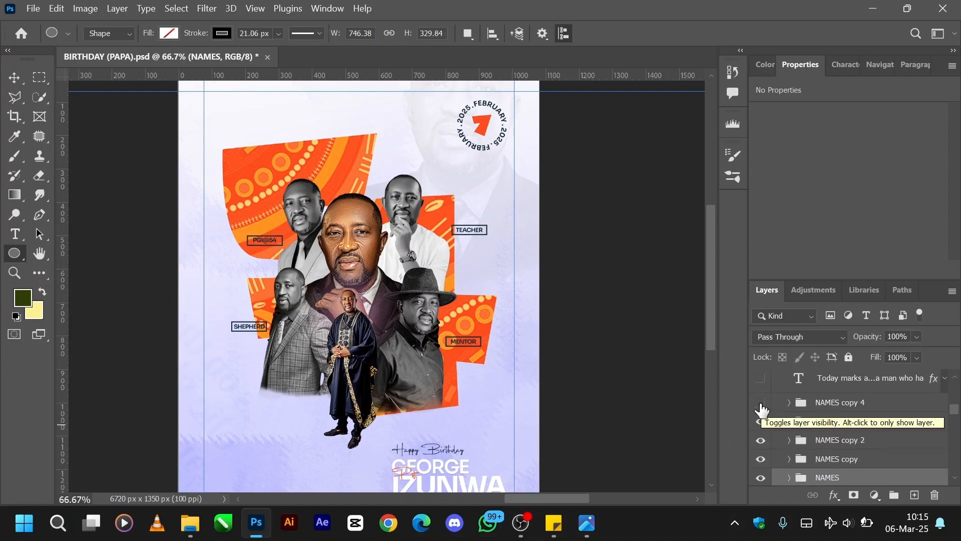
click(761, 404)
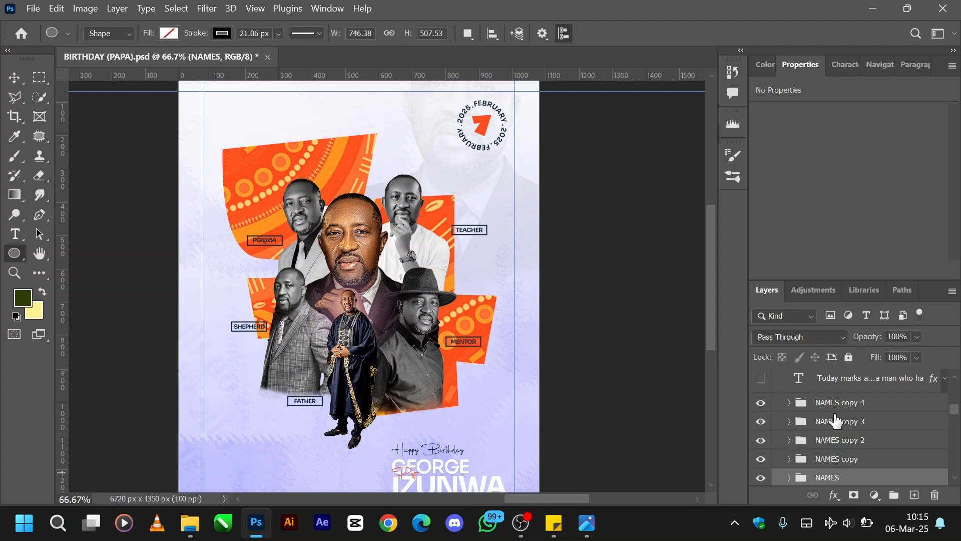
Show the tribute paragraph text layer that starts with "Today marks a" on the flyer.
key(ctrl+minus)
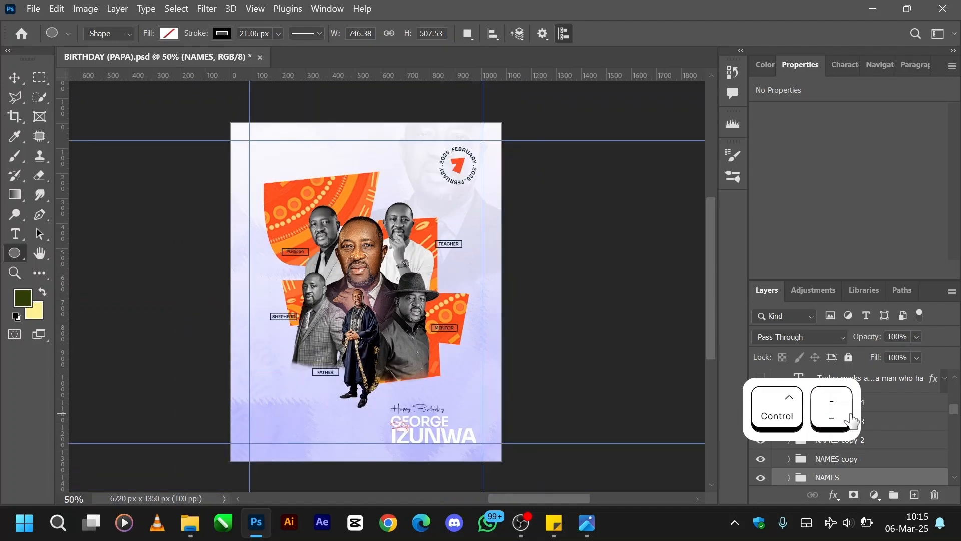
scroll(883, 418, up, 2)
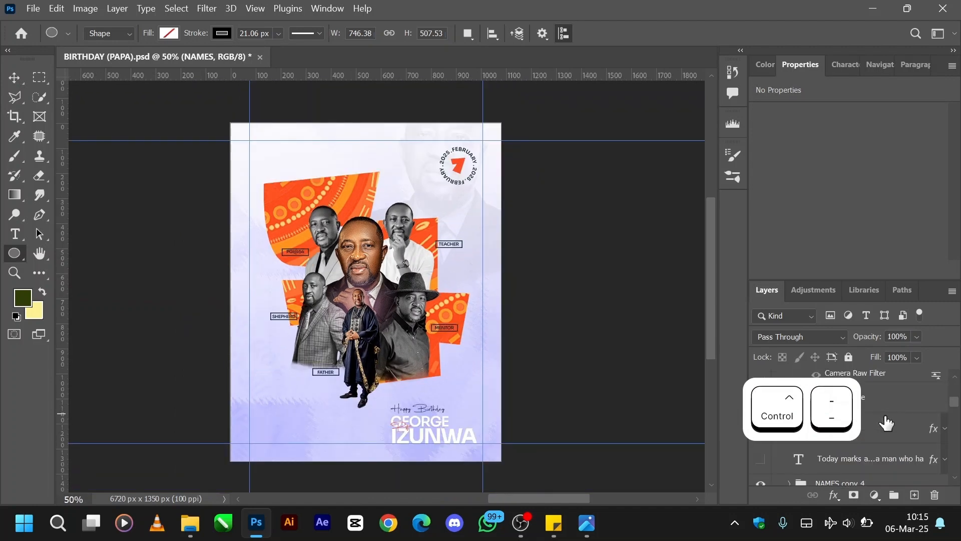
click(761, 459)
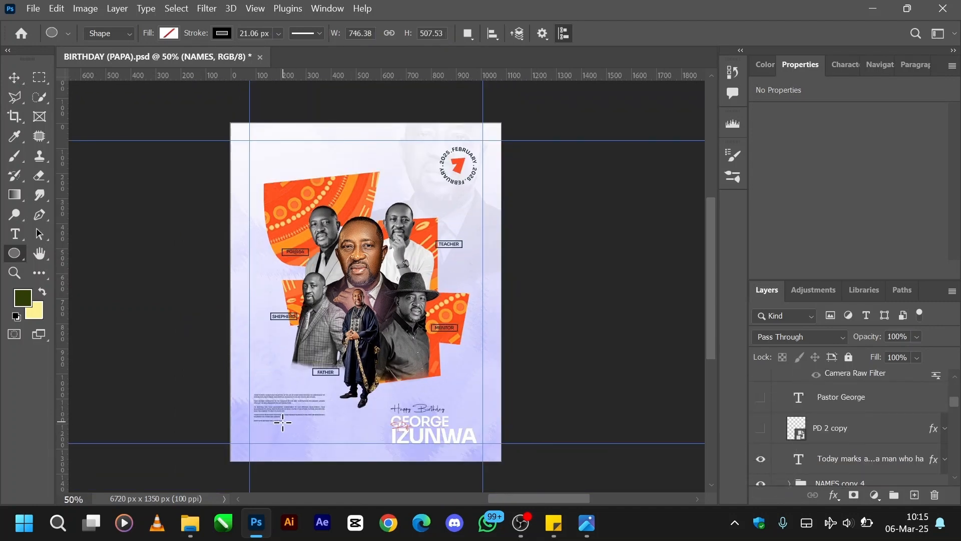
Examine the boxed labels and the tribute paragraph on the flyer up close.
key(ctrl+equal)
key(ctrl+equal)
key(ctrl+equal)
key(ctrl+equal)
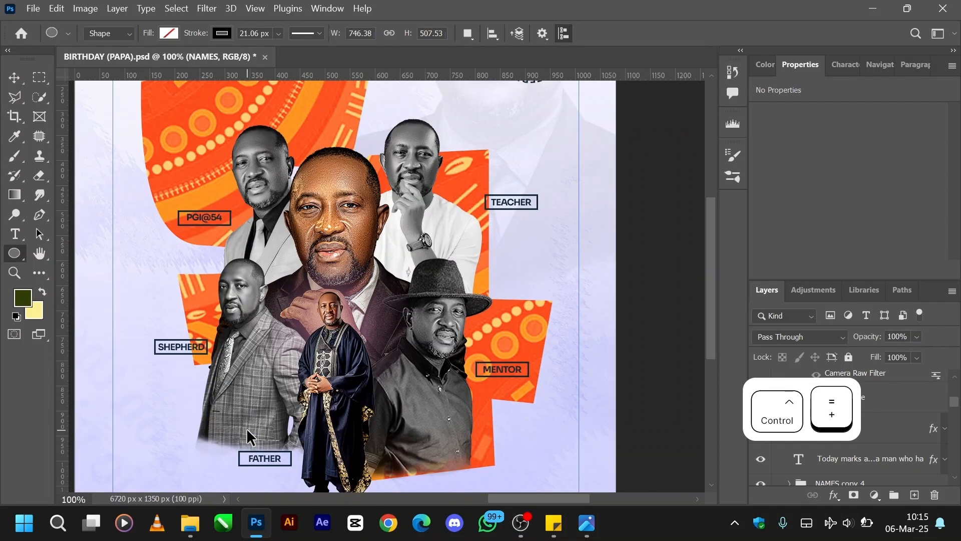
key(ctrl+minus)
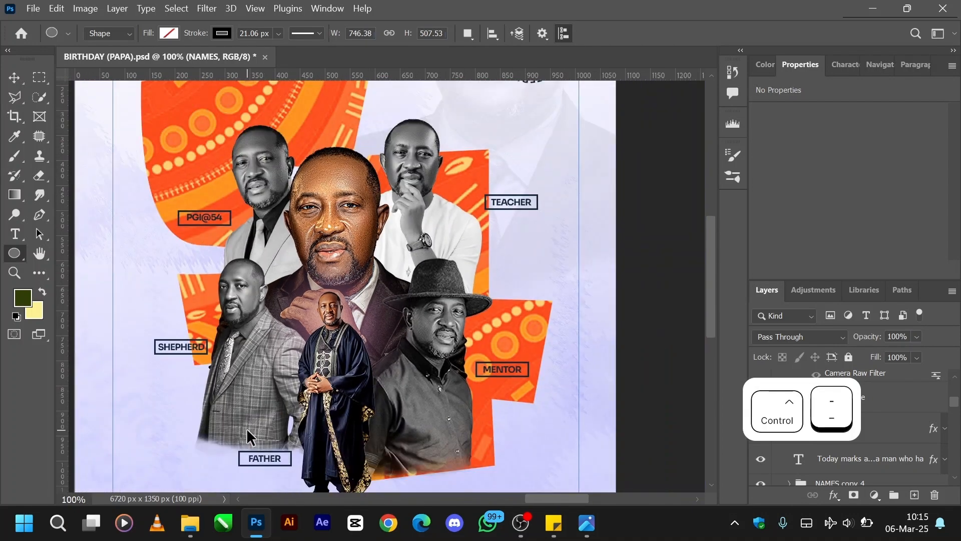
scroll(248, 430, down, 2)
scroll(248, 430, down, 2)
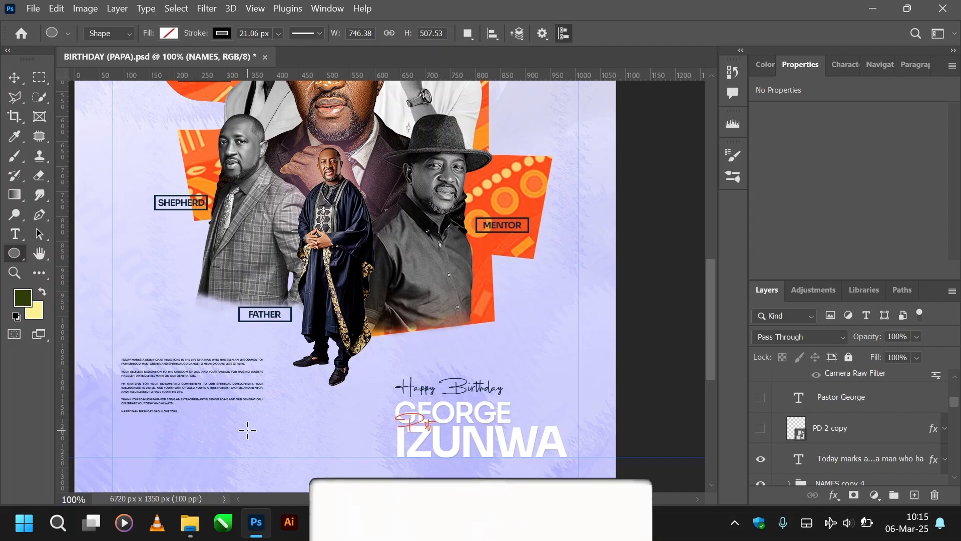
key(ctrl+equal)
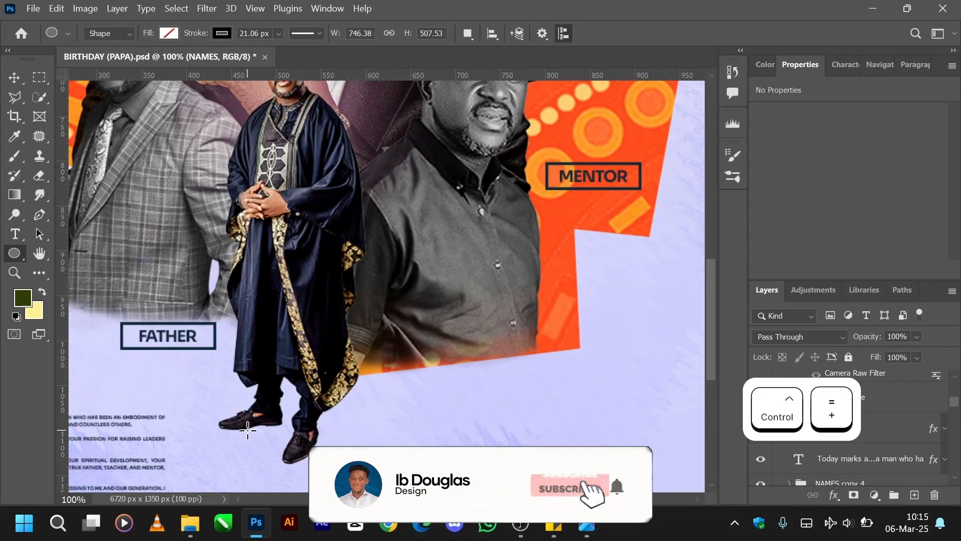
scroll(247, 430, down, 3)
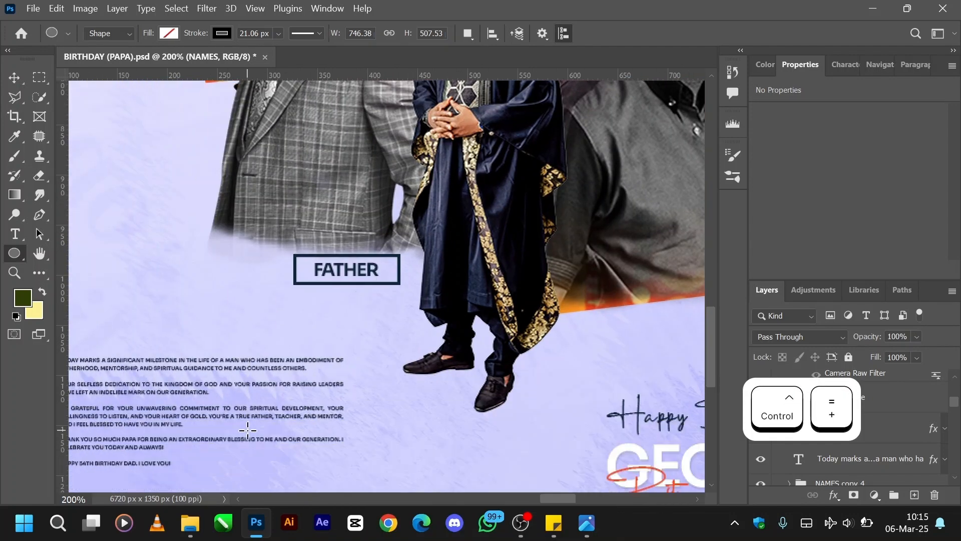
scroll(247, 430, left, 3)
scroll(248, 430, down, 2)
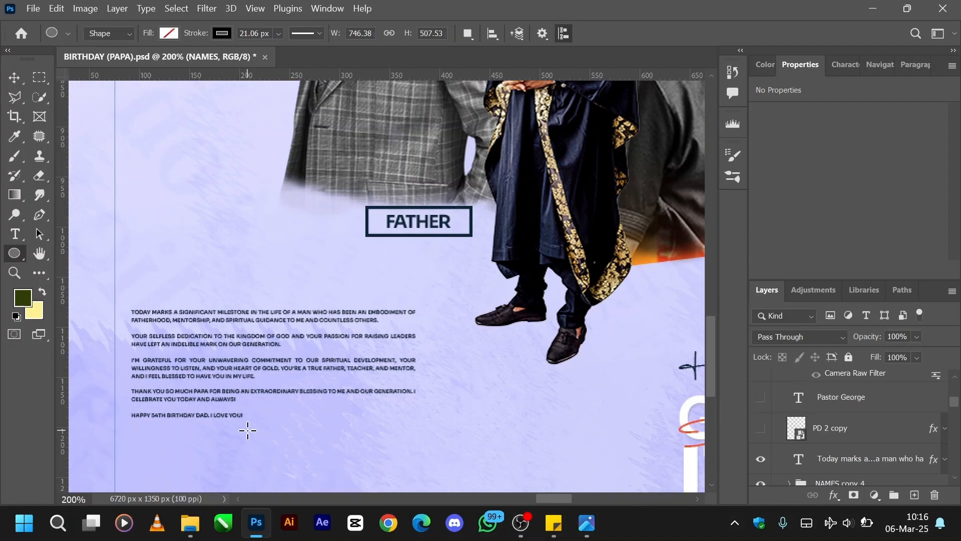
Show the pastor's name in large script lettering along the flyer's upper edge and select its text layer.
key(ctrl+minus)
key(ctrl+minus)
scroll(247, 430, up, 1)
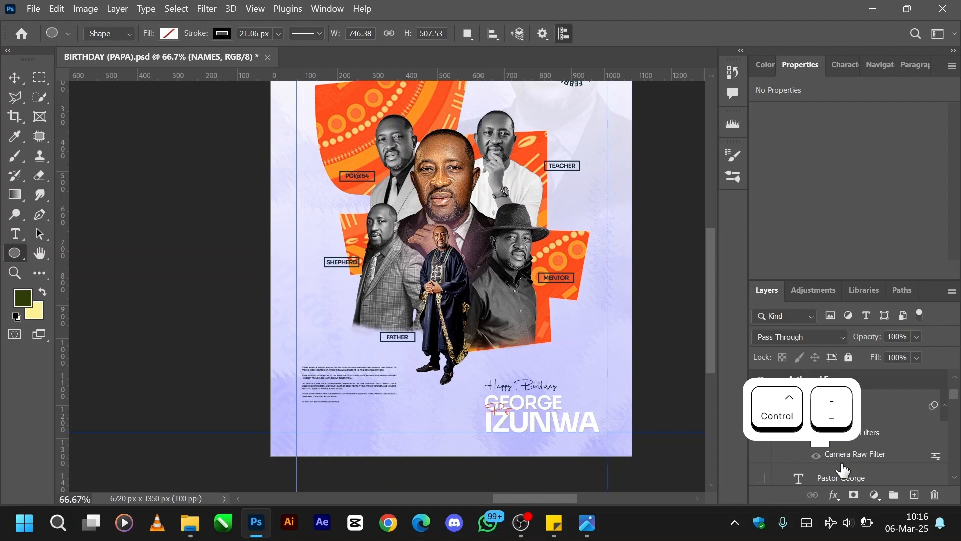
scroll(843, 470, down, 3)
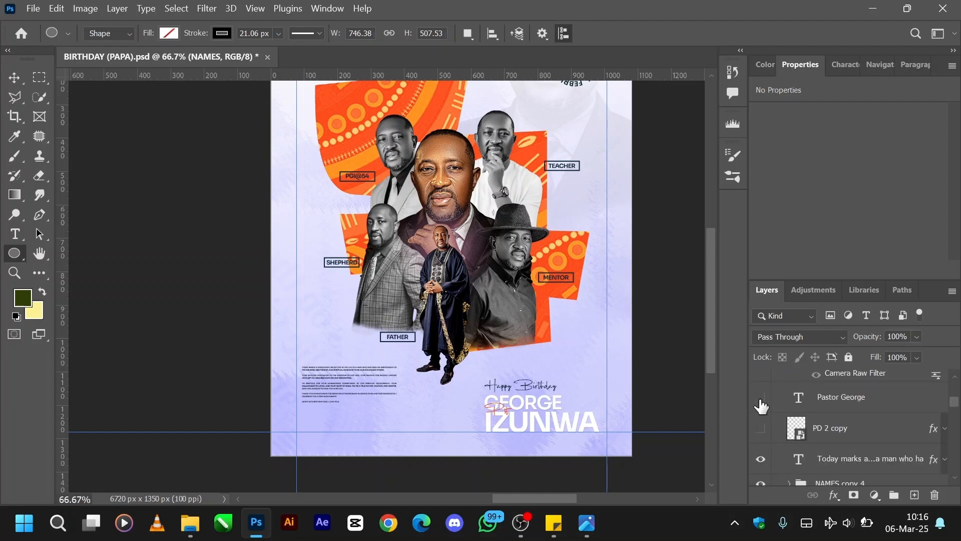
scroll(762, 411, up, 1)
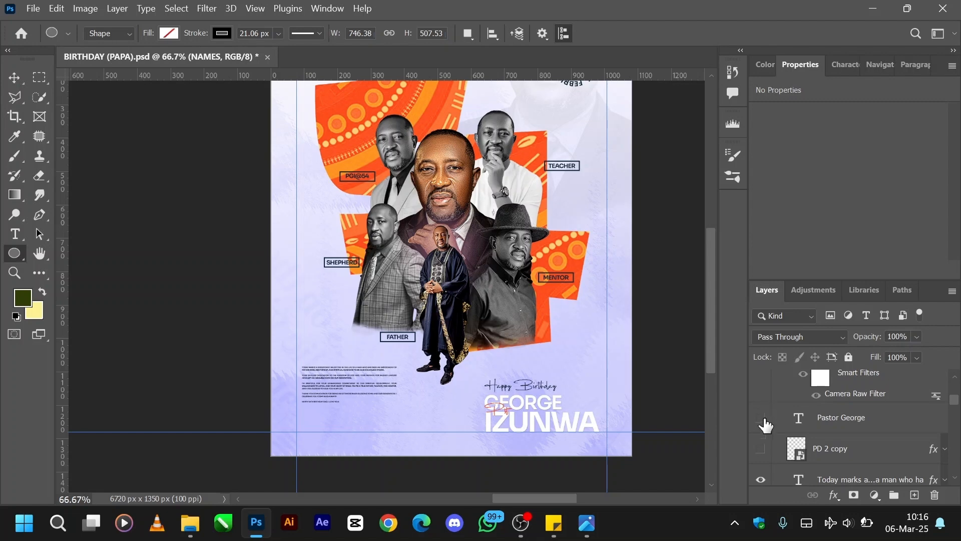
click(762, 418)
scroll(561, 319, up, 3)
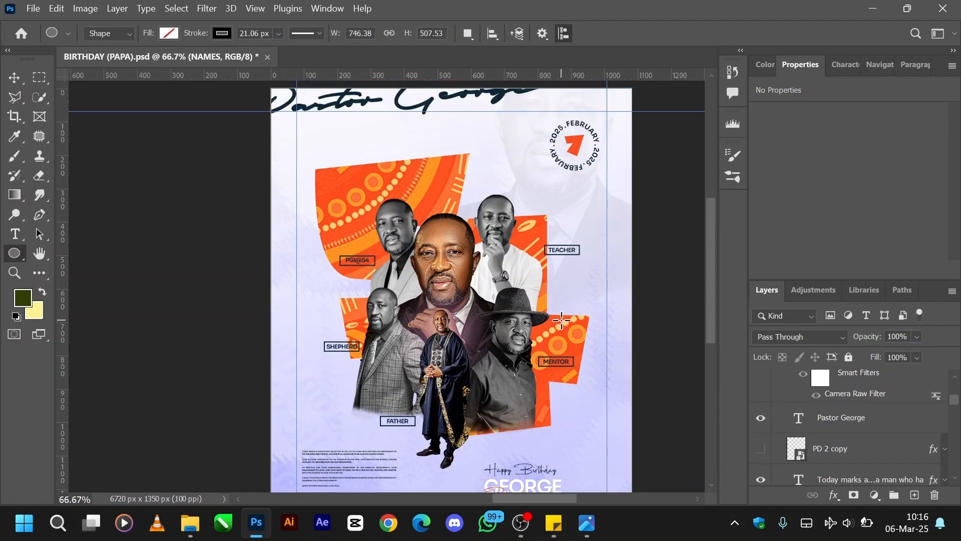
key(ctrl+minus)
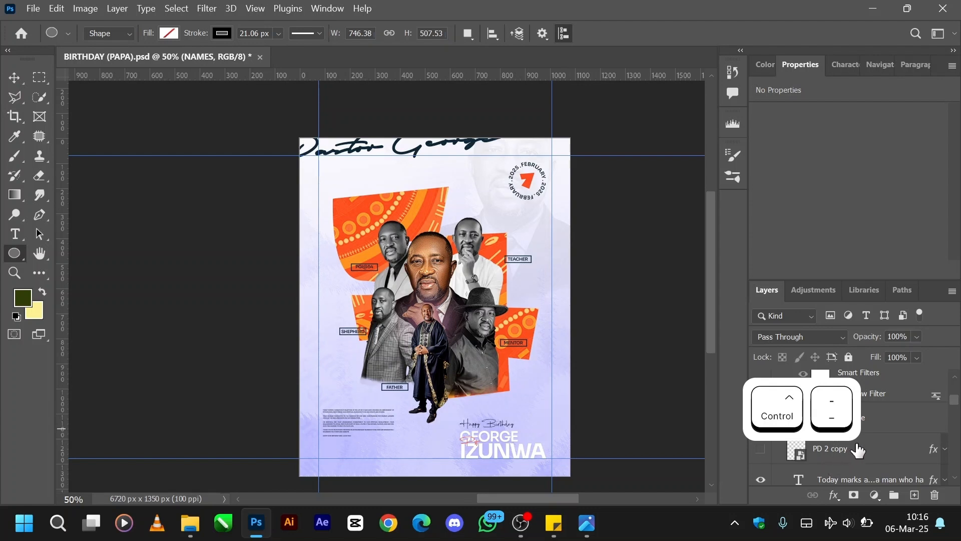
scroll(857, 450, up, 1)
click(871, 447)
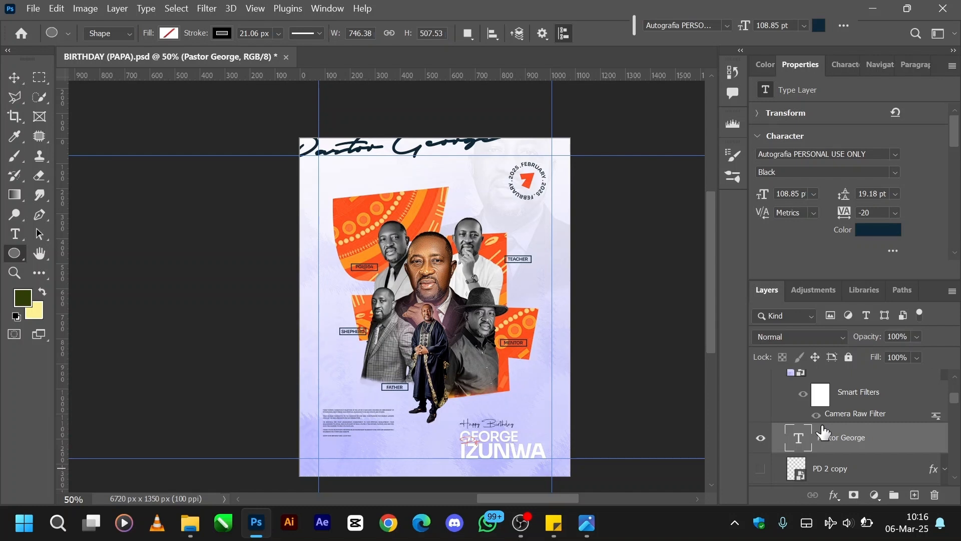
Show the PD 2 copy logo layer on the flyer.
scroll(823, 432, up, 1)
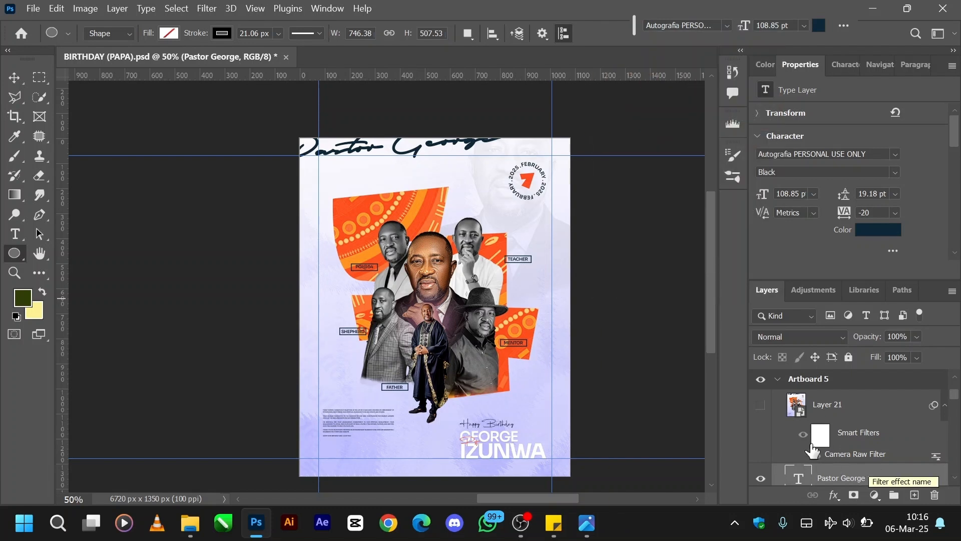
scroll(818, 440, down, 2)
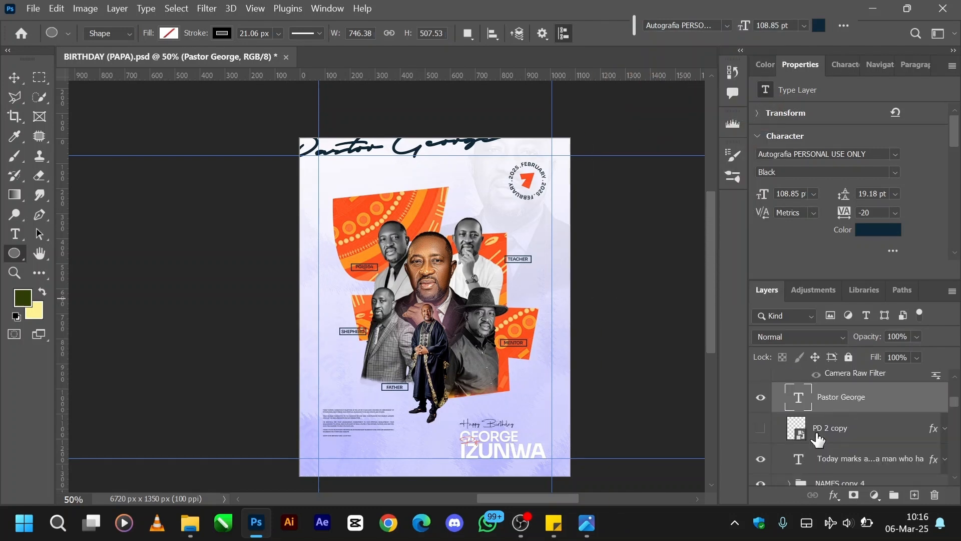
click(760, 428)
Stamp all visible layers into a new merged pixel layer above the script name text layer.
scroll(813, 413, up, 2)
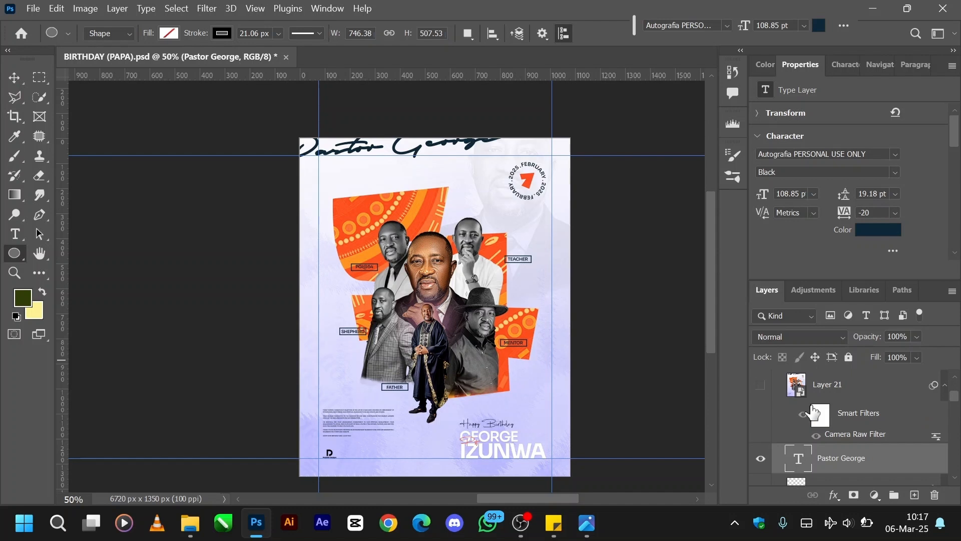
scroll(814, 412, up, 3)
scroll(813, 412, down, 3)
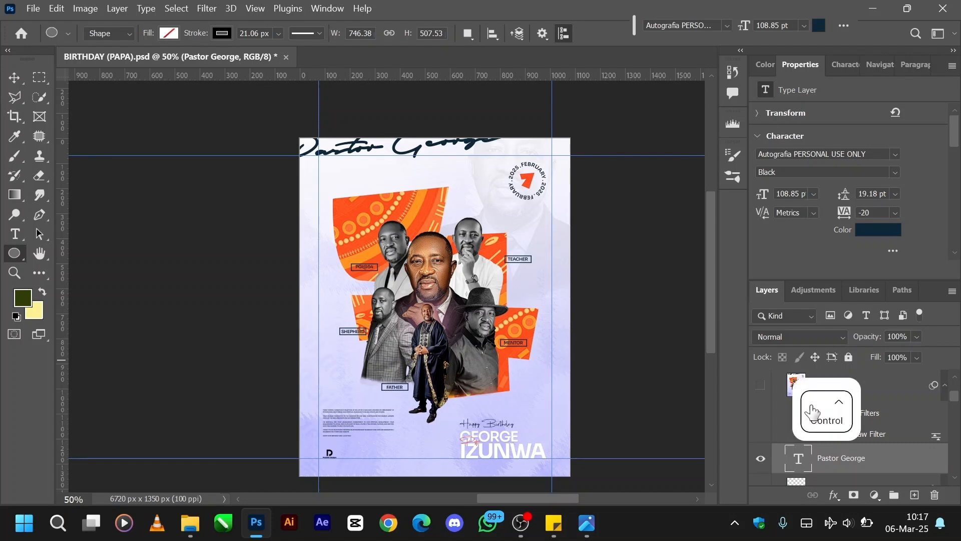
key(ctrl+alt+e)
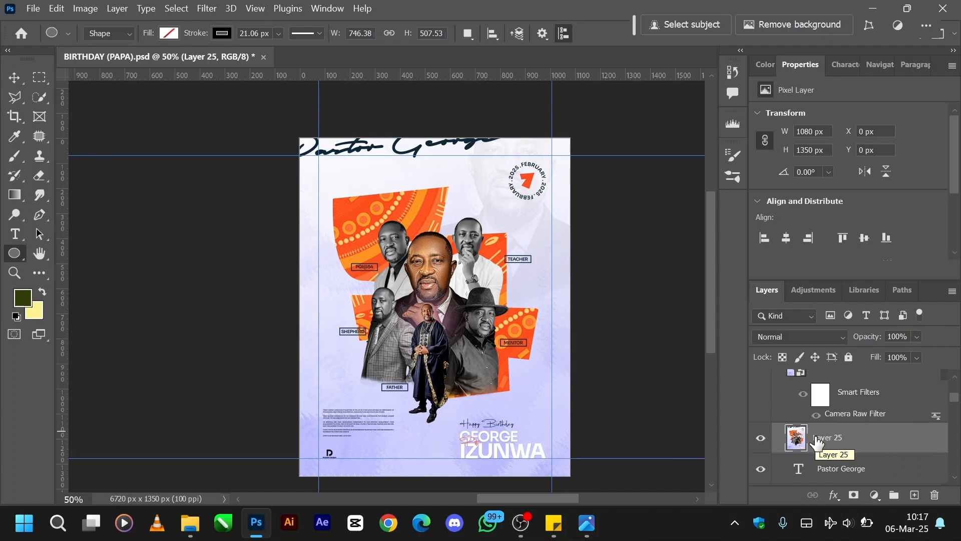
right_click(875, 444)
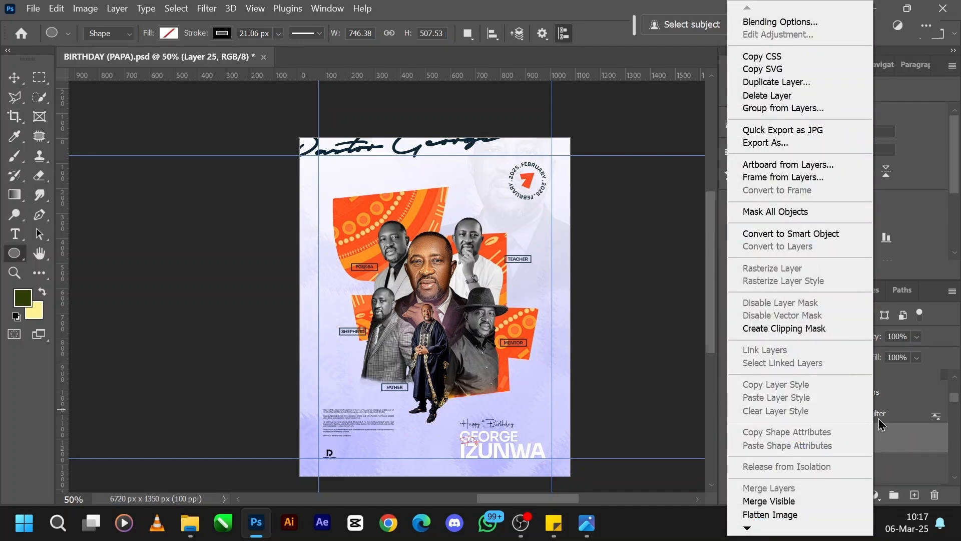
click(886, 438)
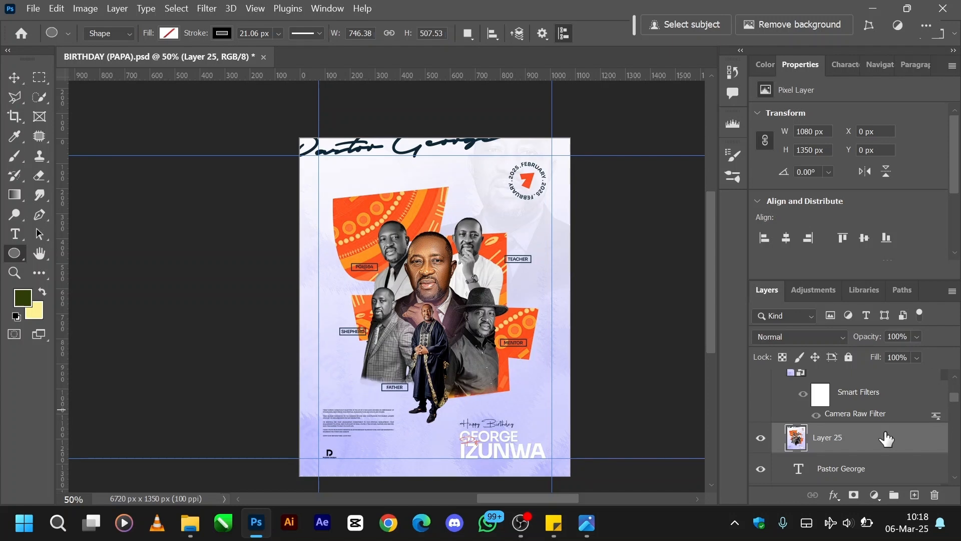
Convert the merged Layer 25 to a smart object and open it in the Camera Raw Filter.
key(ctrl+shift+period)
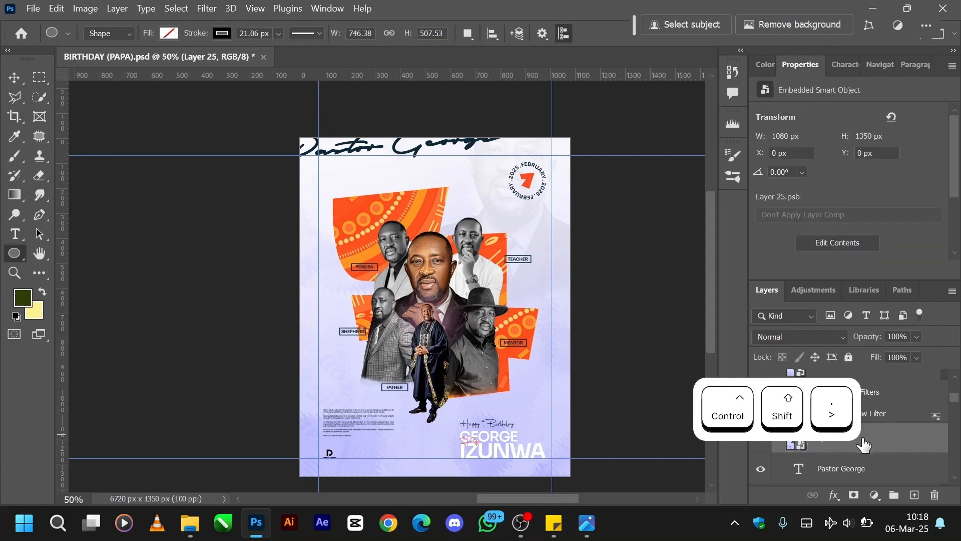
key(ctrl+shift+a)
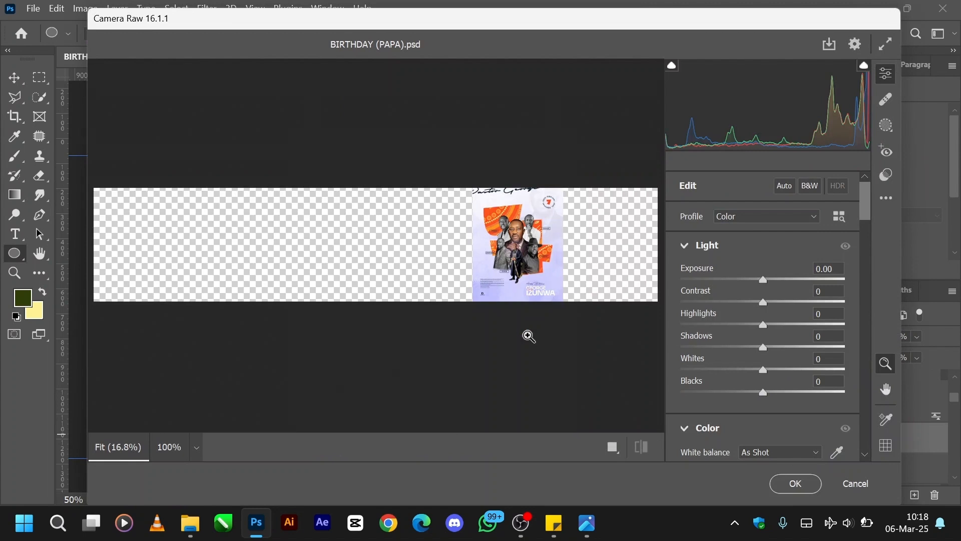
key(ctrl+equal)
key(ctrl+equal)
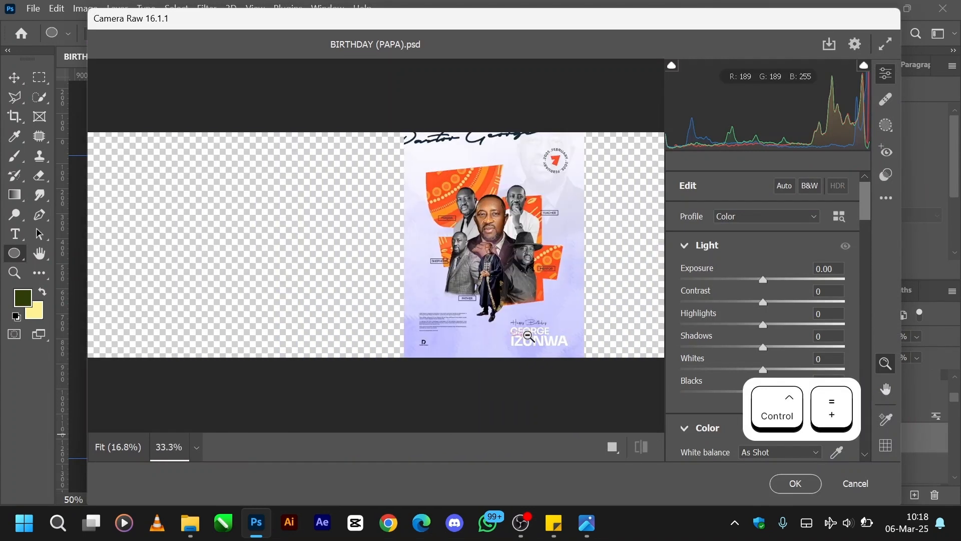
key(ctrl+equal)
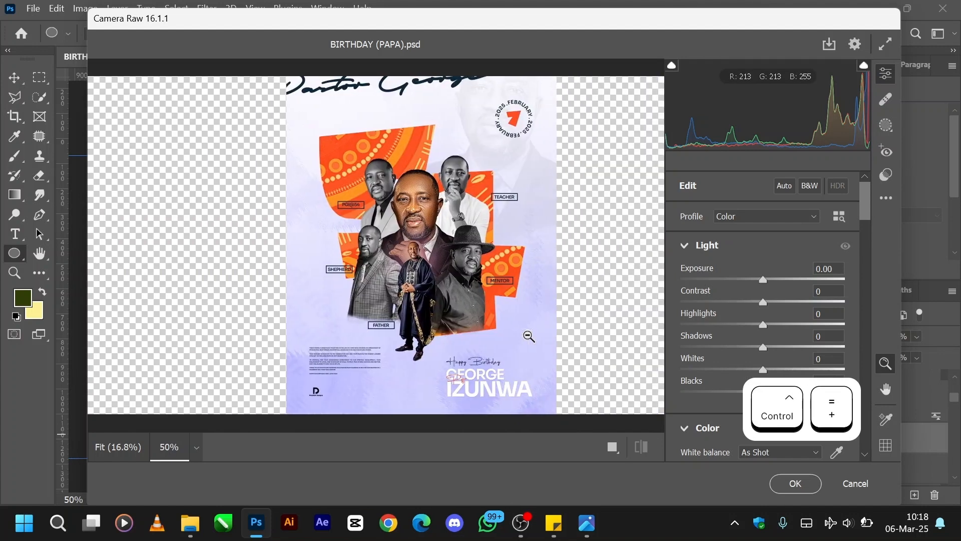
Add Camera Raw effects to the flyer with Grain 10, Clarity +13 and Texture +28.
scroll(816, 316, down, 3)
scroll(816, 316, down, 3)
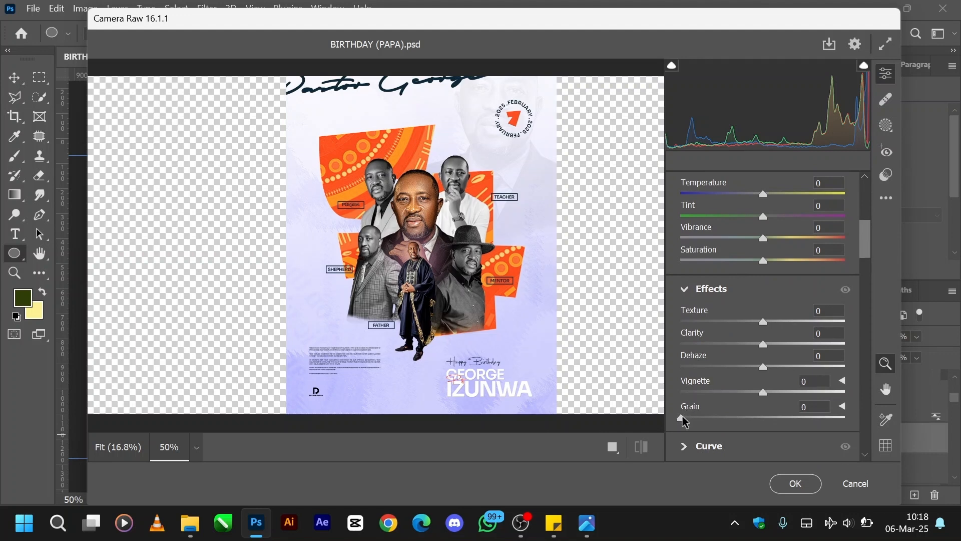
drag(684, 419, 700, 419)
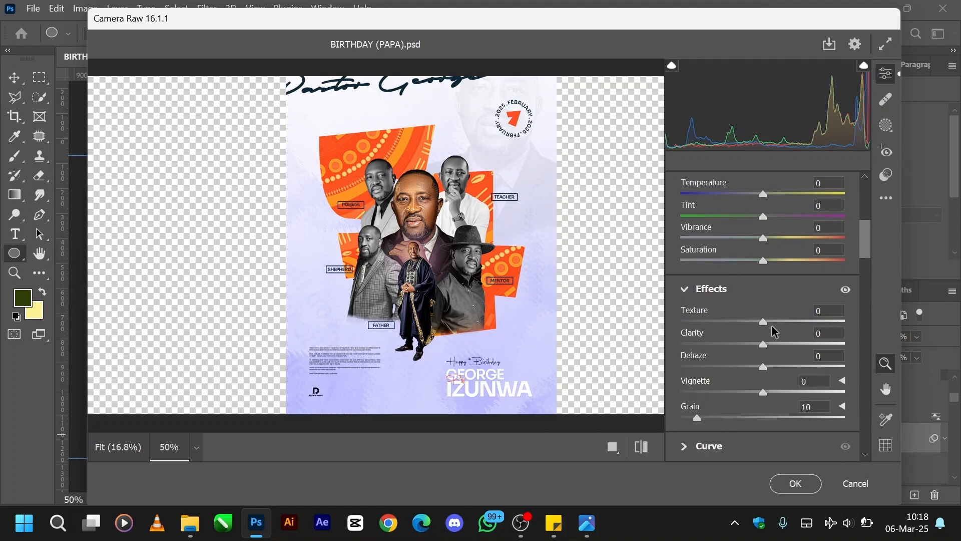
drag(763, 345, 786, 324)
Adjust the flyer's light settings to Whites +17, Blacks +4 and Highlights +5.
scroll(789, 324, up, 1)
scroll(789, 324, up, 6)
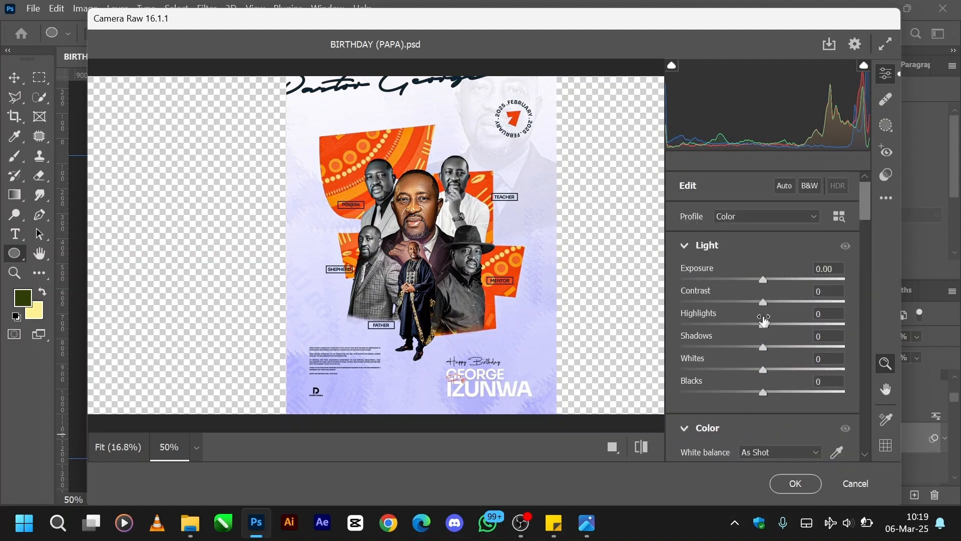
drag(763, 371, 766, 391)
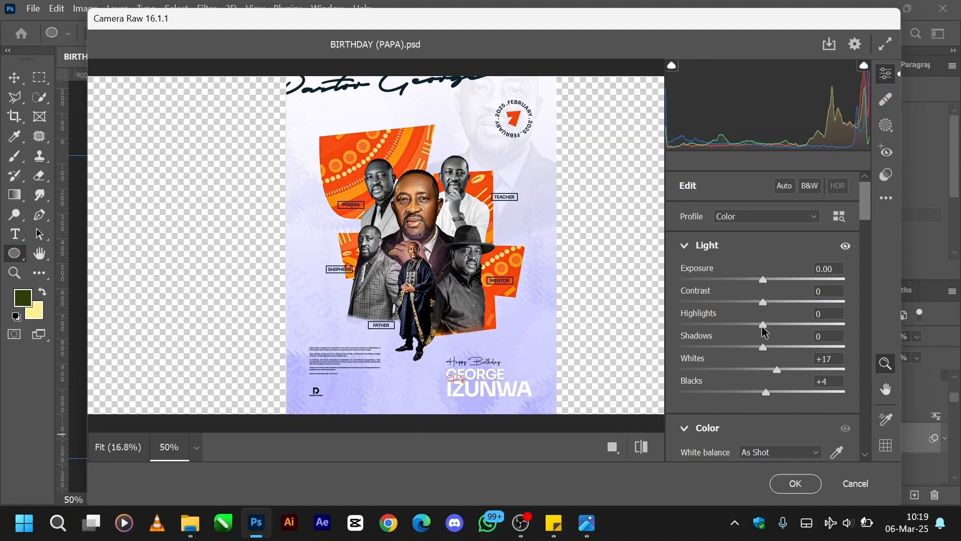
mouse_move(762, 324)
mouse_down()
mouse_move(818, 321)
mouse_move(749, 325)
mouse_move(768, 323)
mouse_up()
Examine the graded portraits, labels and tribute text up close and review the light and effects settings.
alt+click(431, 252)
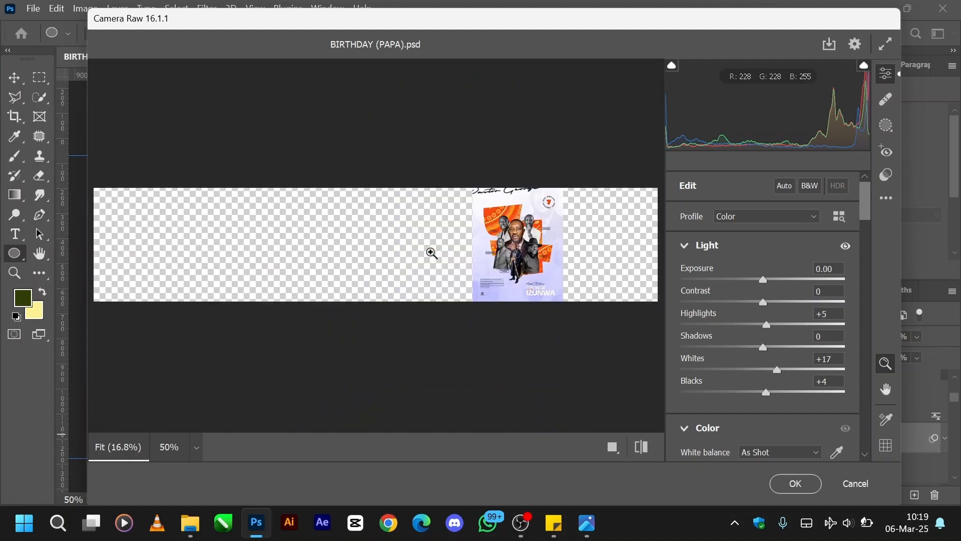
key(ctrl+equal)
key(ctrl+equal)
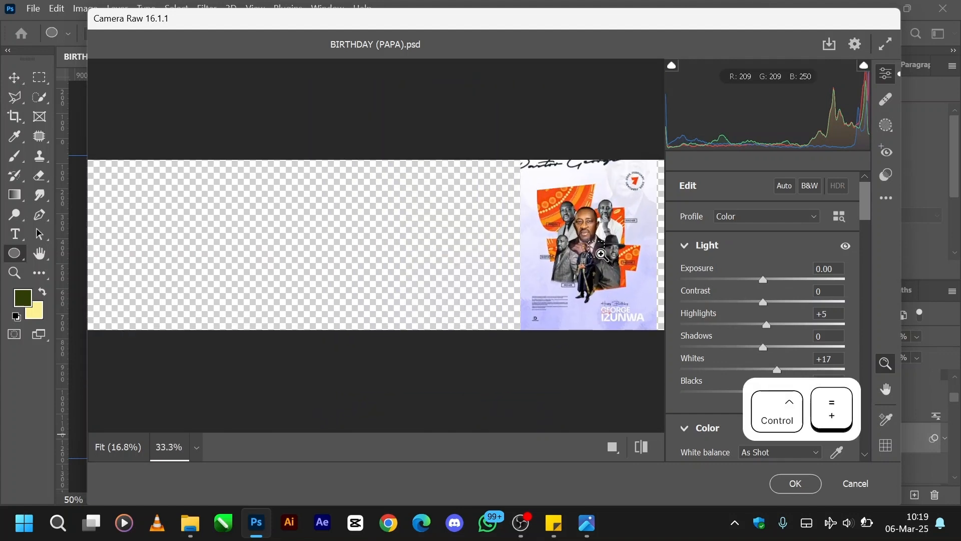
scroll(602, 254, right, 15)
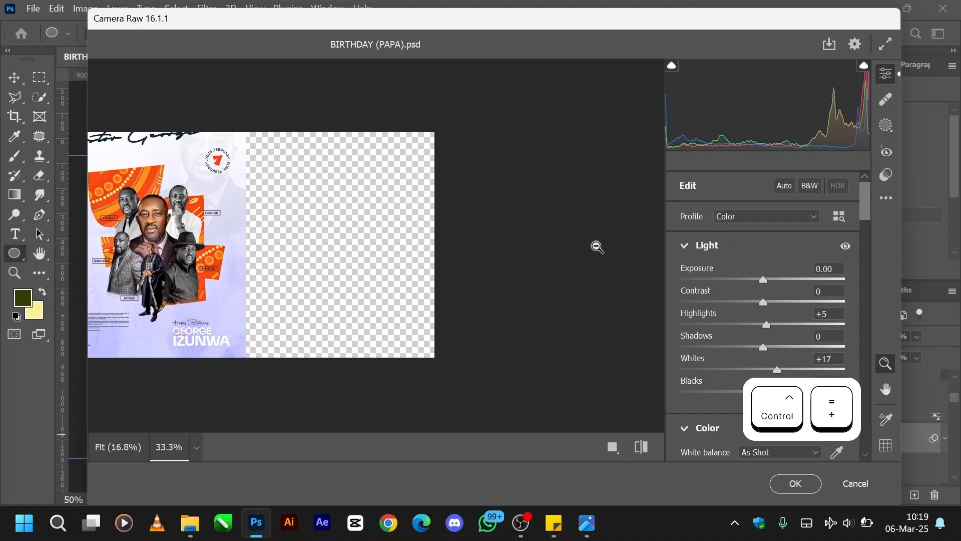
scroll(596, 247, left, 8)
scroll(598, 247, right, 10)
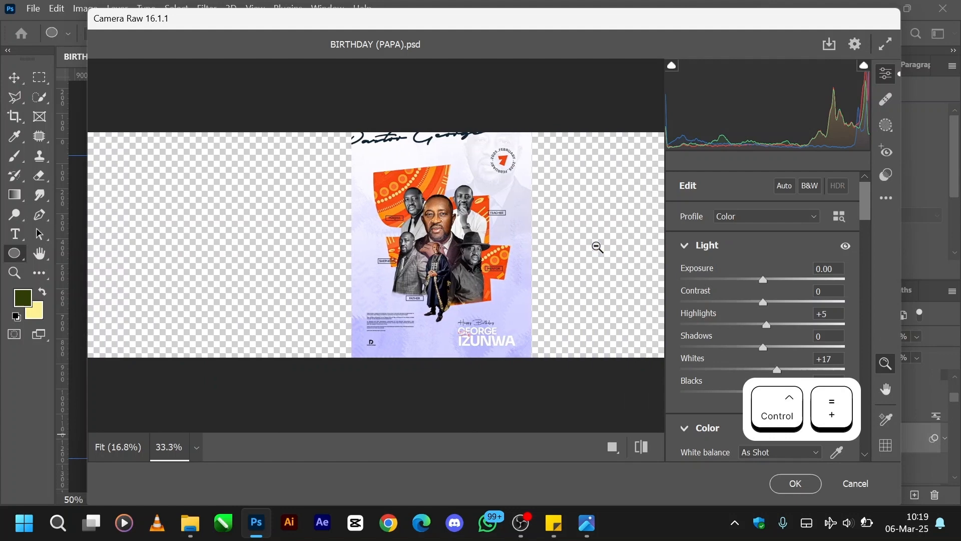
key(ctrl+equal)
key(ctrl+equal)
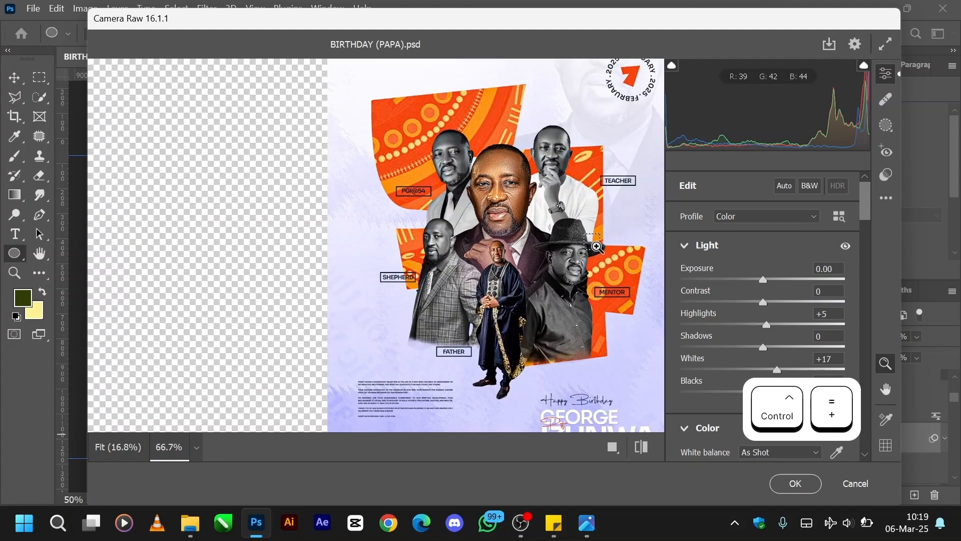
key(ctrl+equal)
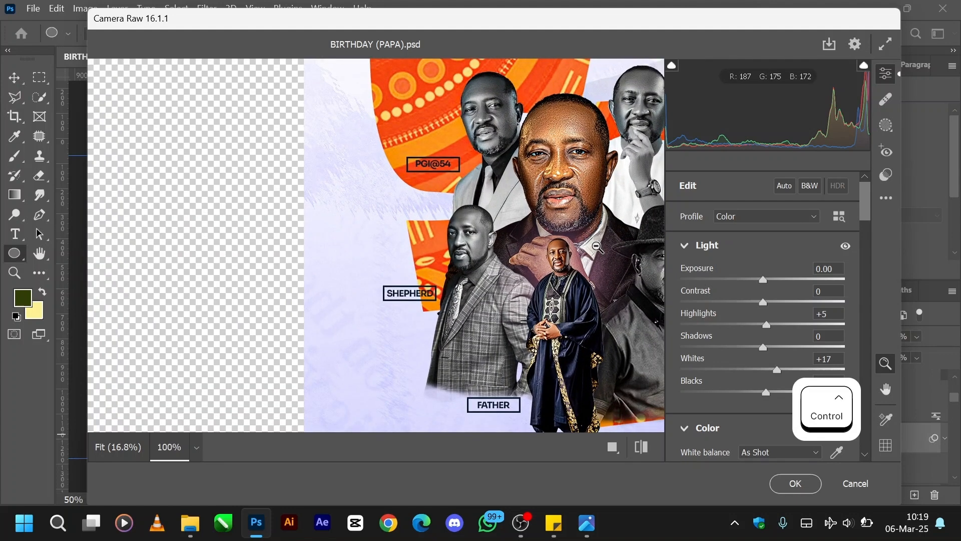
scroll(499, 235, down, 5)
scroll(499, 236, up, 4)
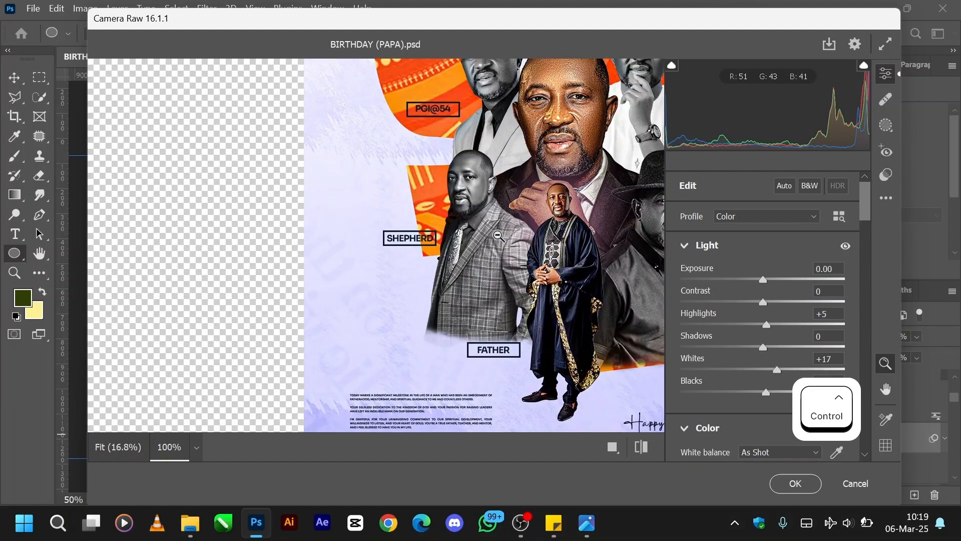
key(ctrl+minus)
key(ctrl+minus)
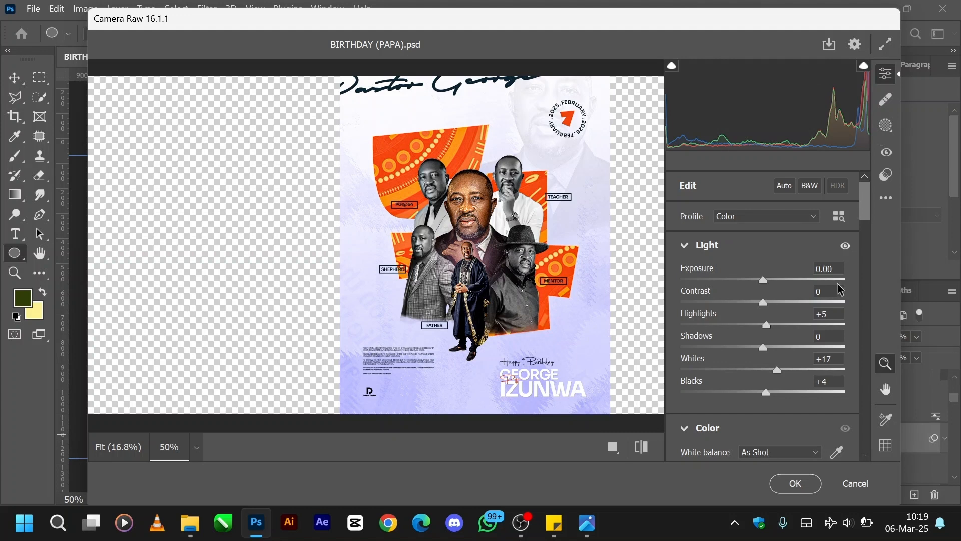
scroll(774, 325, down, 8)
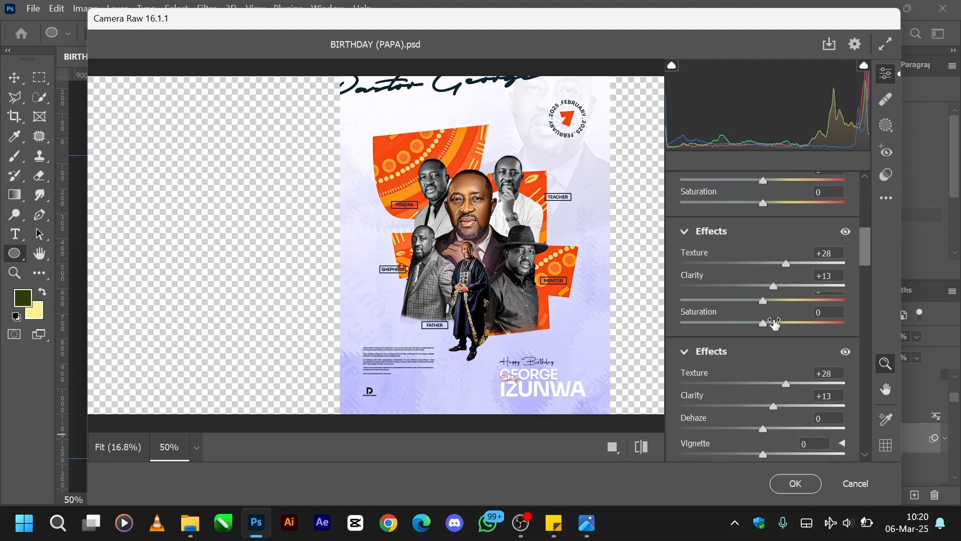
scroll(774, 324, up, 4)
Save the current Camera Raw settings with the default subset as BIRTHDAY.xmp in the Downloads folder.
click(888, 199)
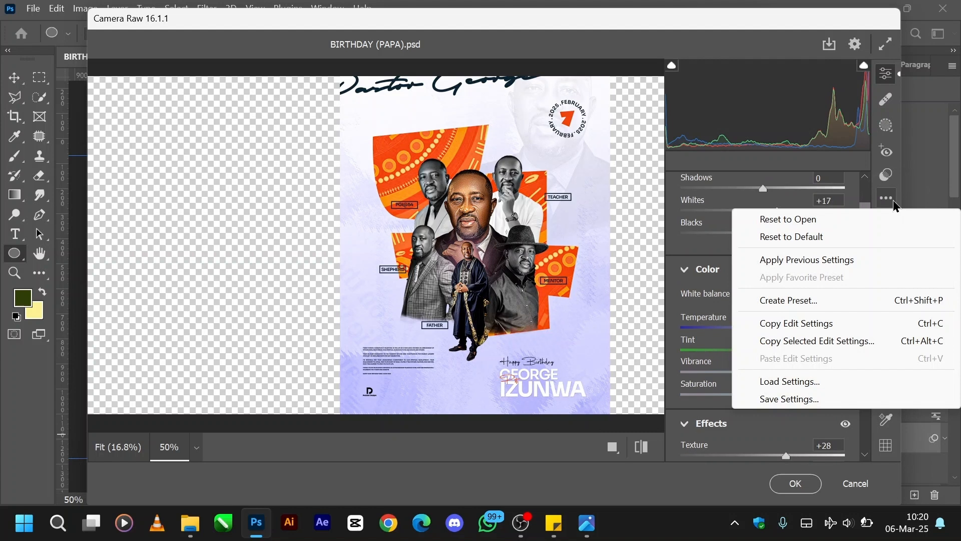
click(761, 401)
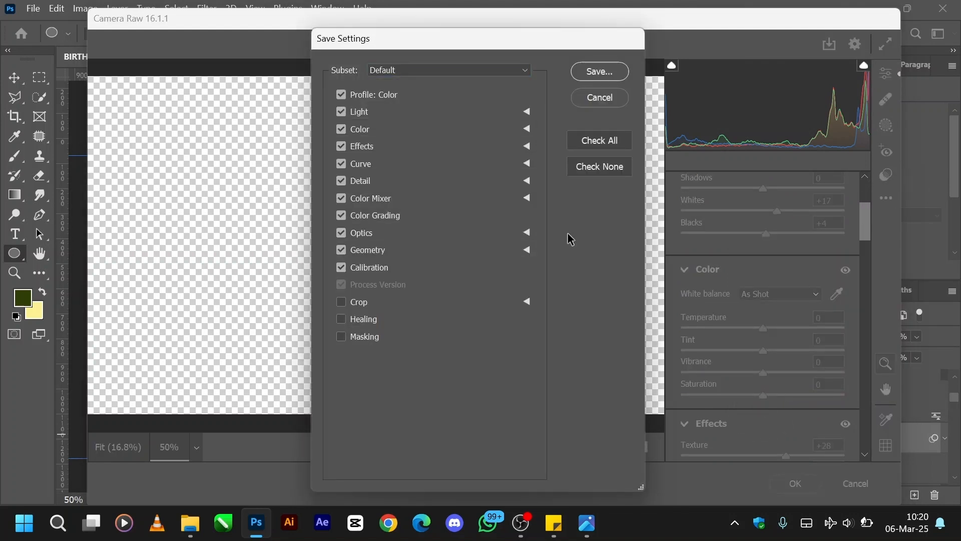
click(601, 77)
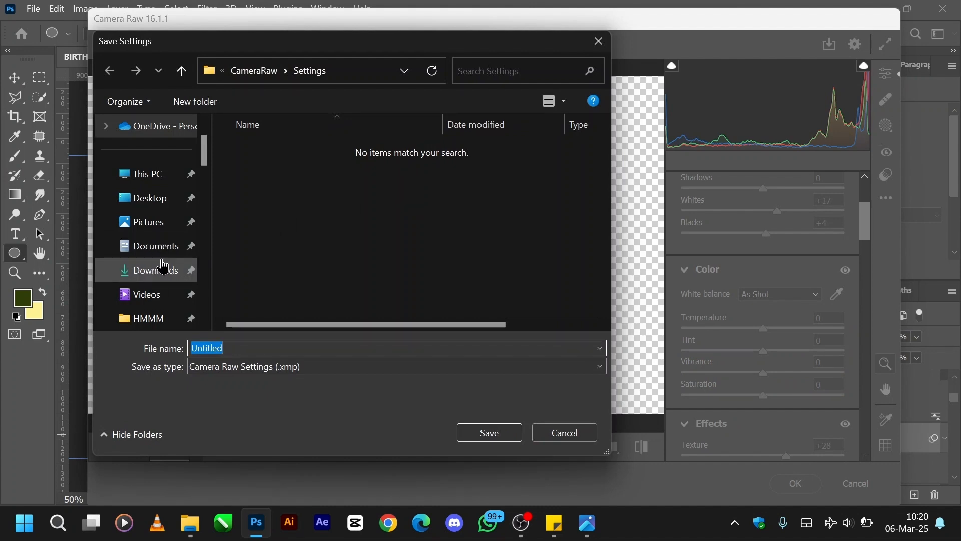
click(163, 266)
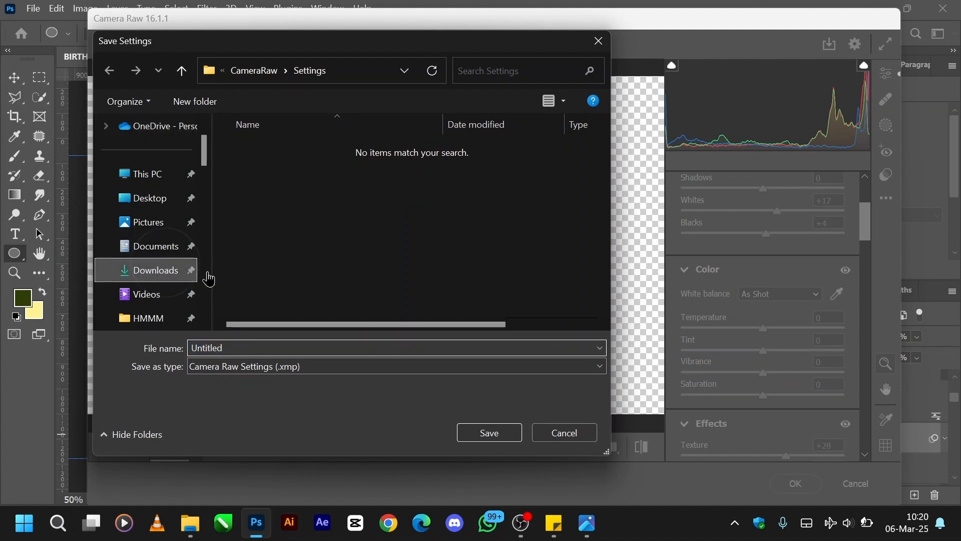
double_click(252, 347)
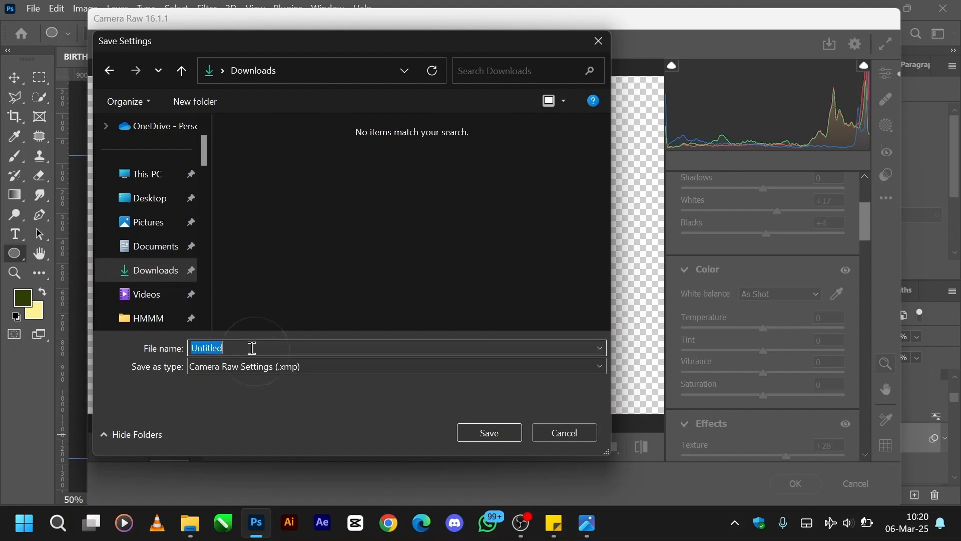
text(BIRTHDAY)
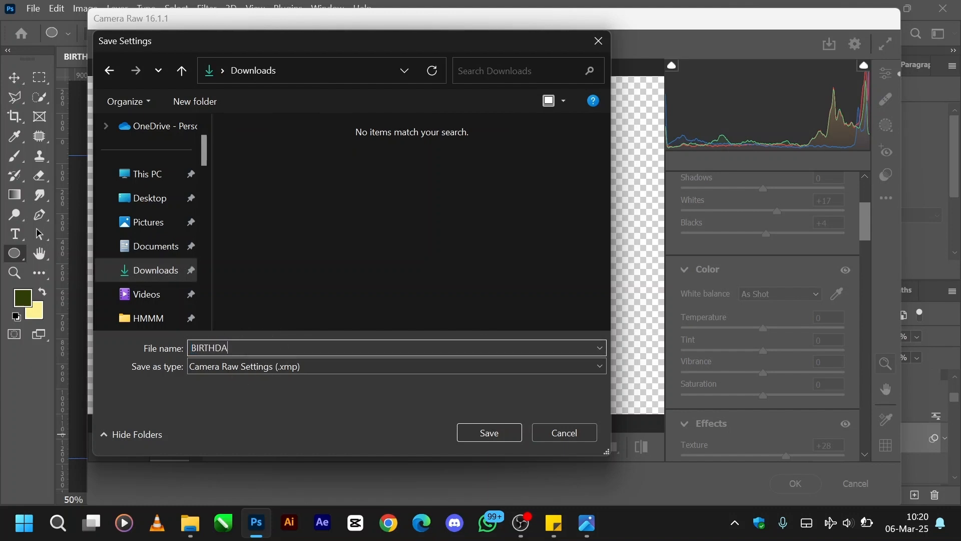
click(465, 437)
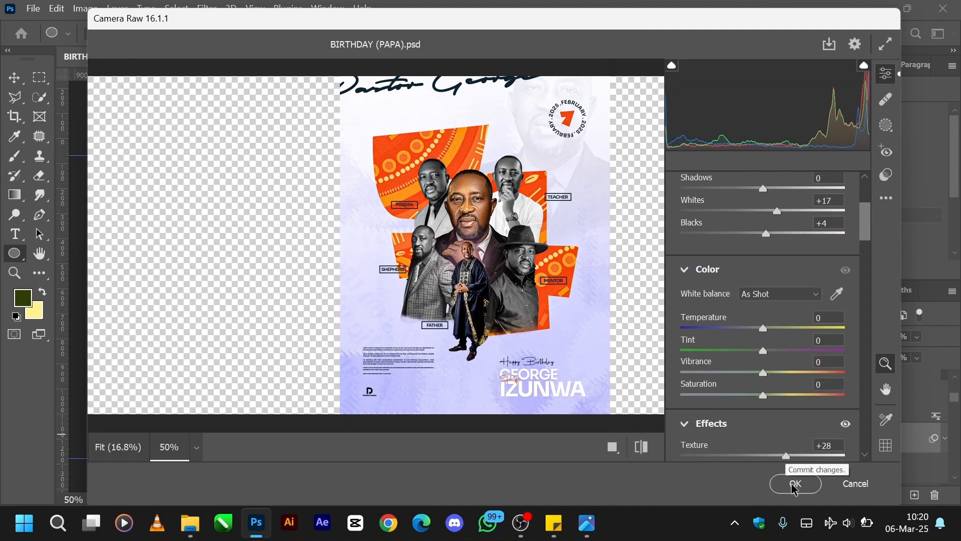
Dismiss Camera Raw without keeping its changes and reopen the filter on Layer 25.
click(852, 484)
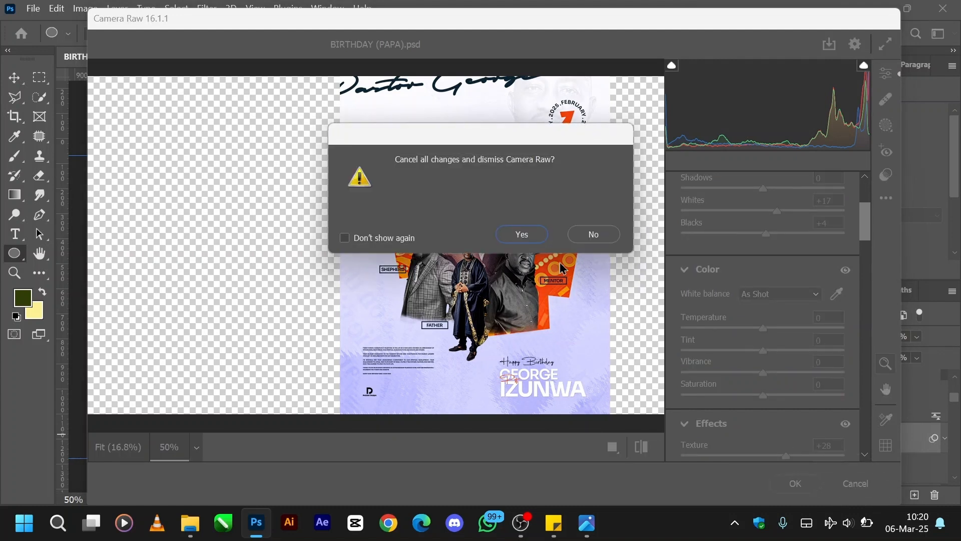
click(519, 233)
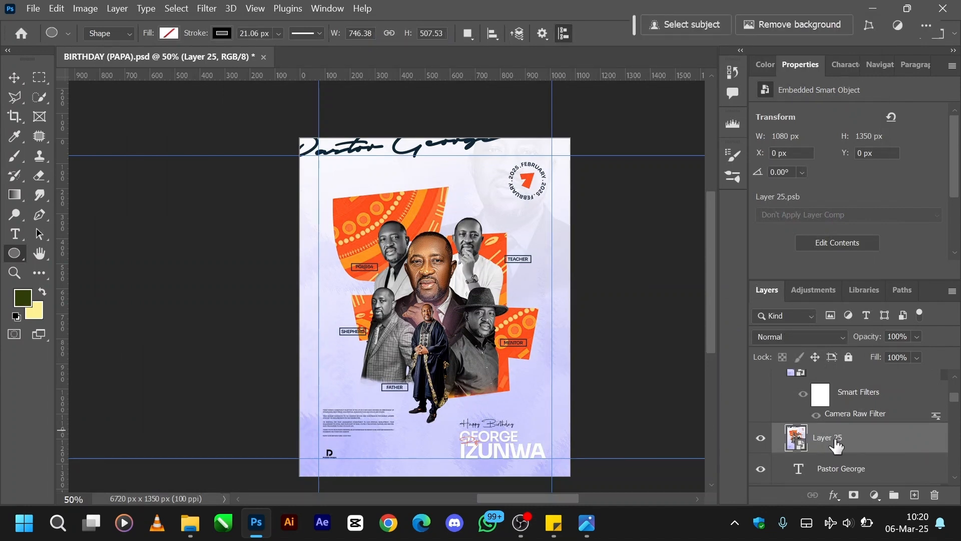
key(ctrl+shift+a)
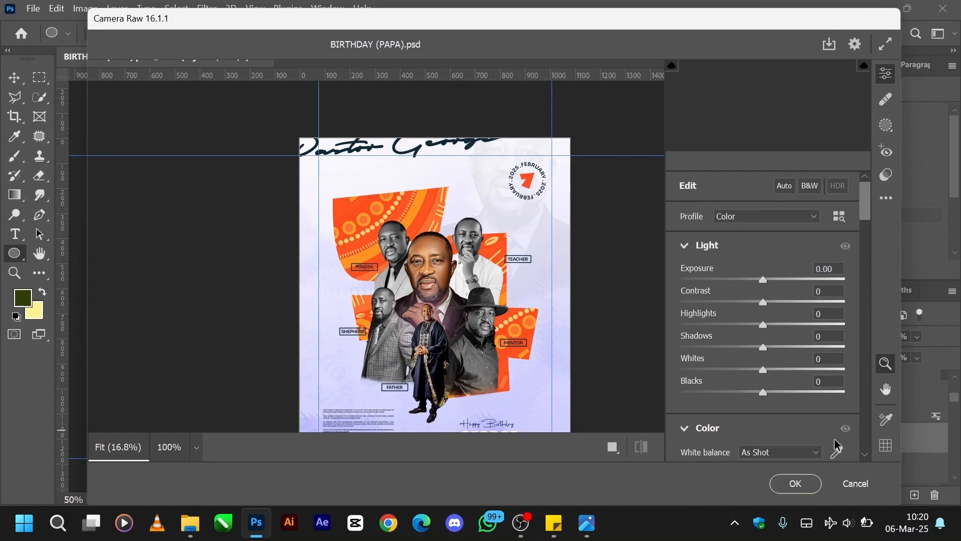
key(ctrl+equal)
key(ctrl+equal)
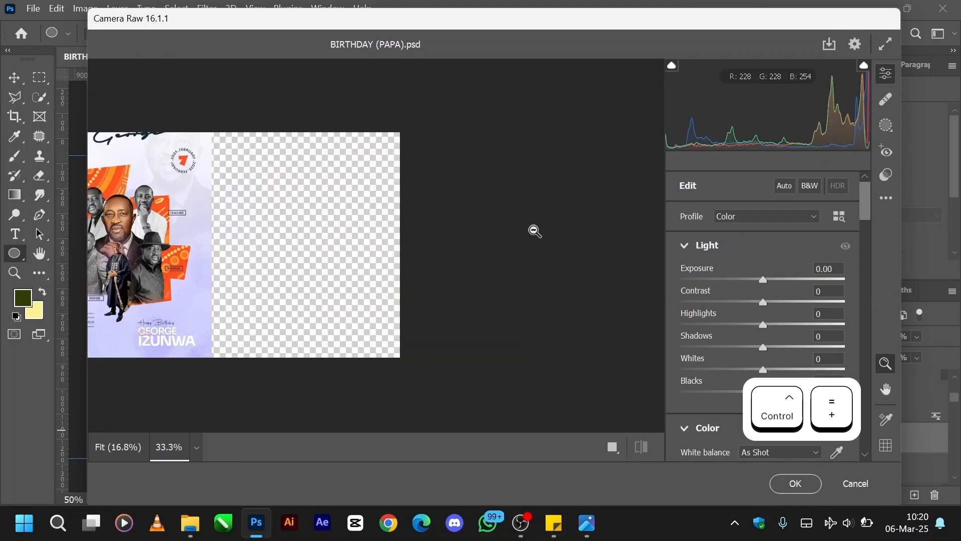
key(ctrl+equal)
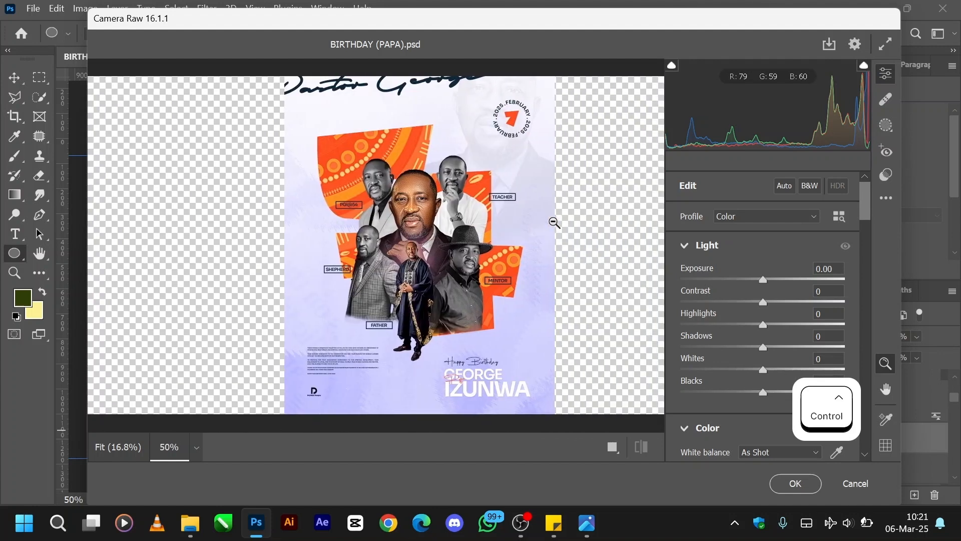
Load the BIRTHDAY.xmp settings from the Downloads folder and apply the Camera Raw Filter to Layer 25.
click(884, 203)
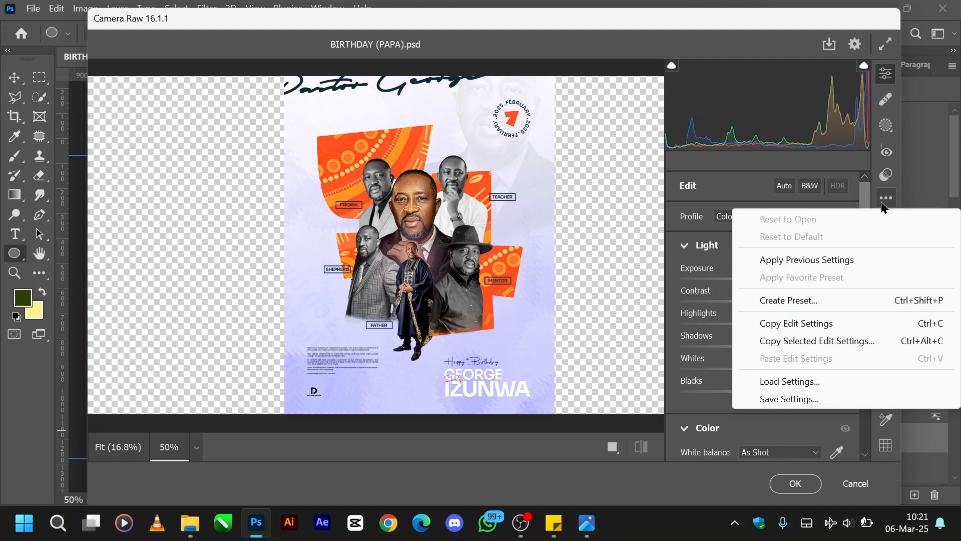
click(789, 382)
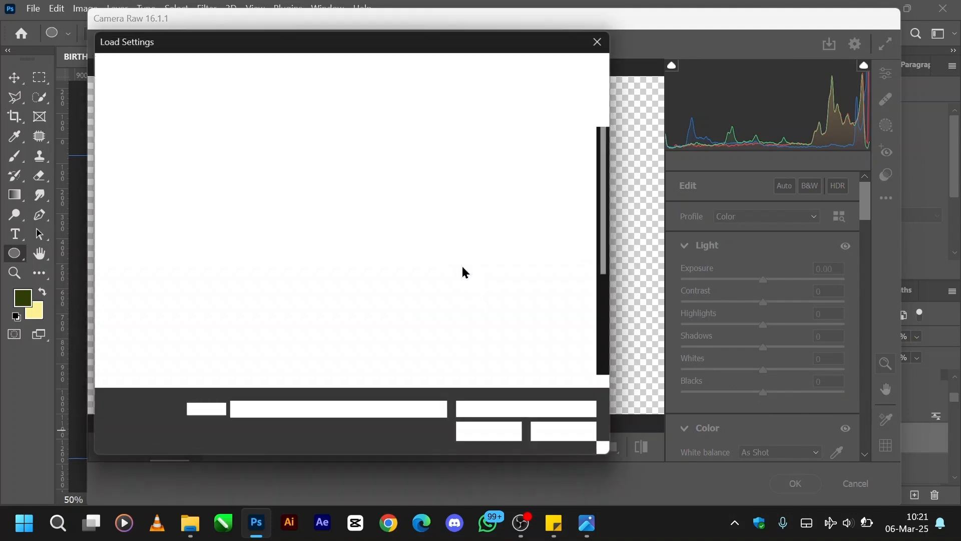
scroll(166, 219, up, 10)
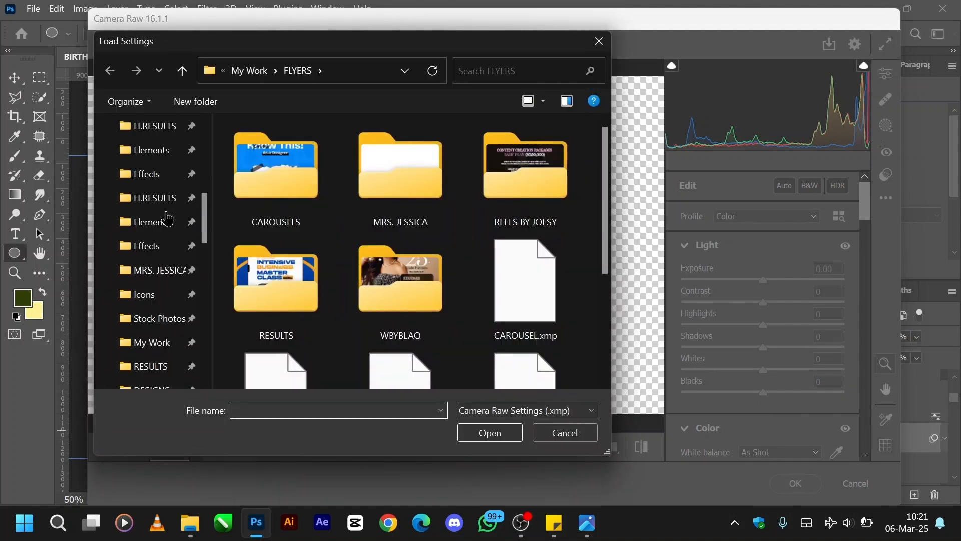
click(147, 326)
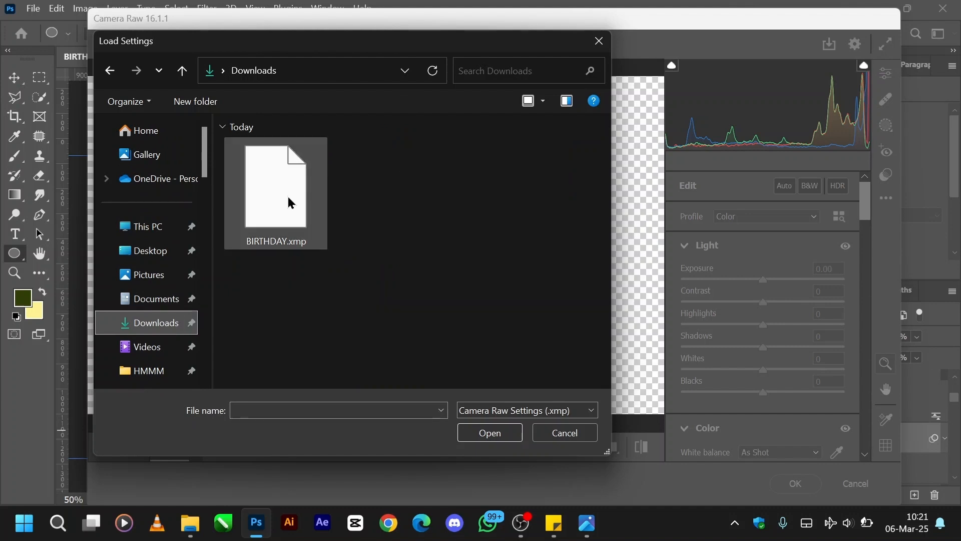
double_click(291, 203)
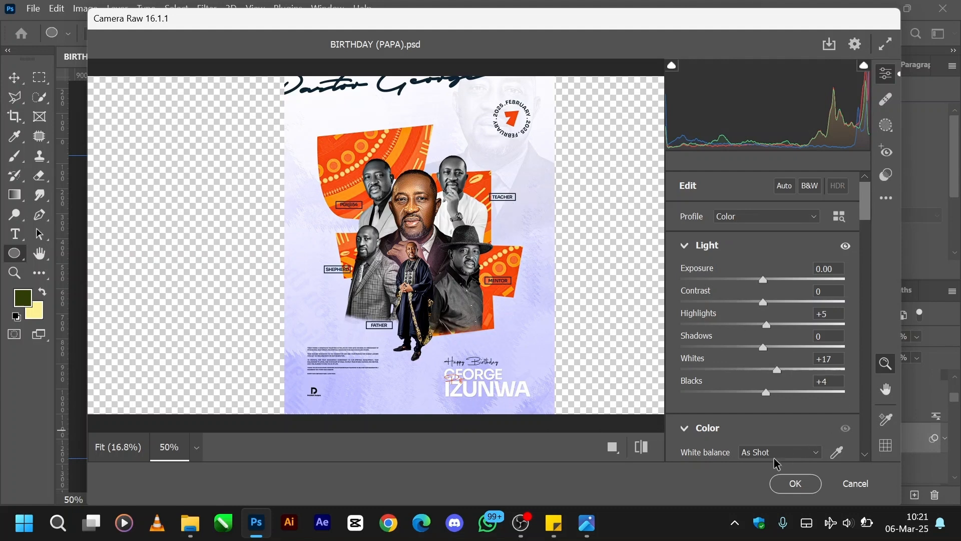
click(785, 490)
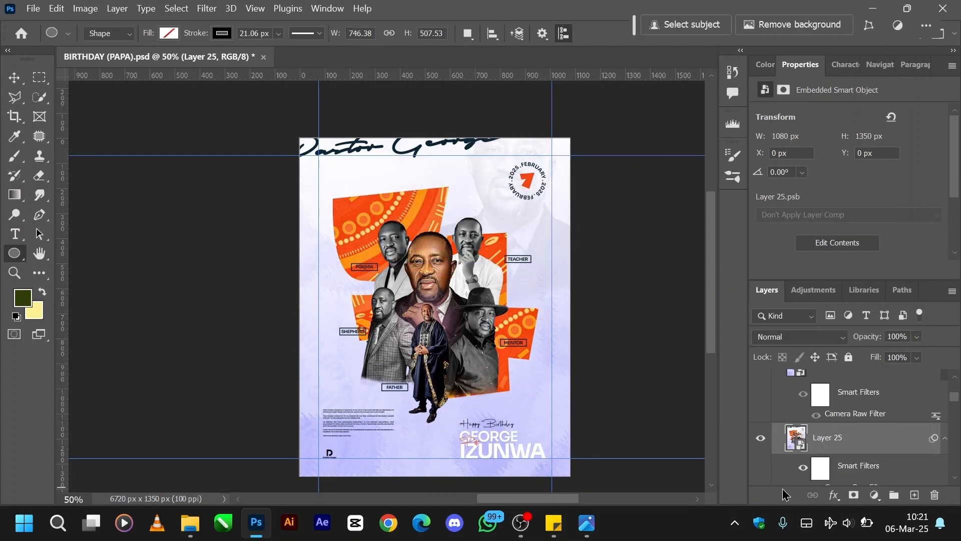
Show Layer 21 in place of Layer 25 to compare the two filtered versions of the flyer.
scroll(827, 440, up, 1)
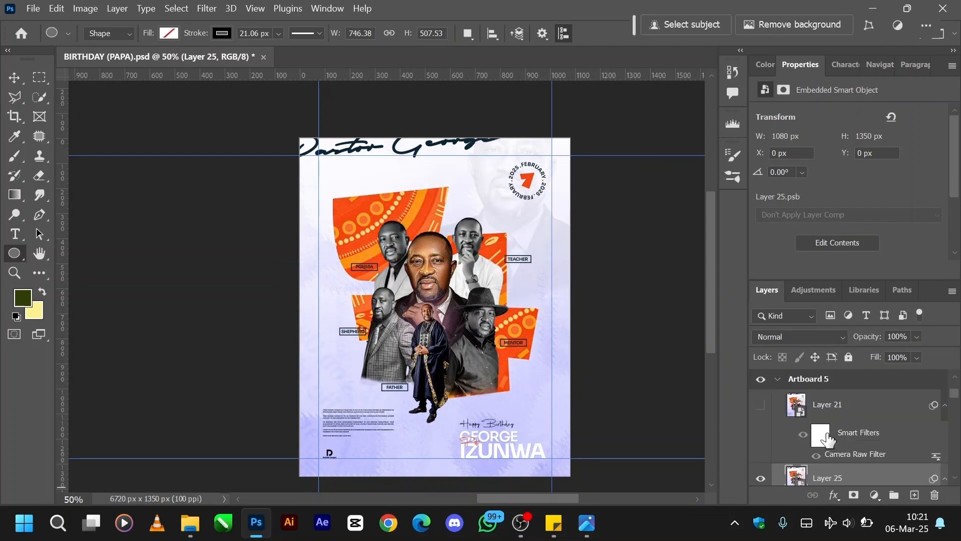
scroll(827, 440, down, 2)
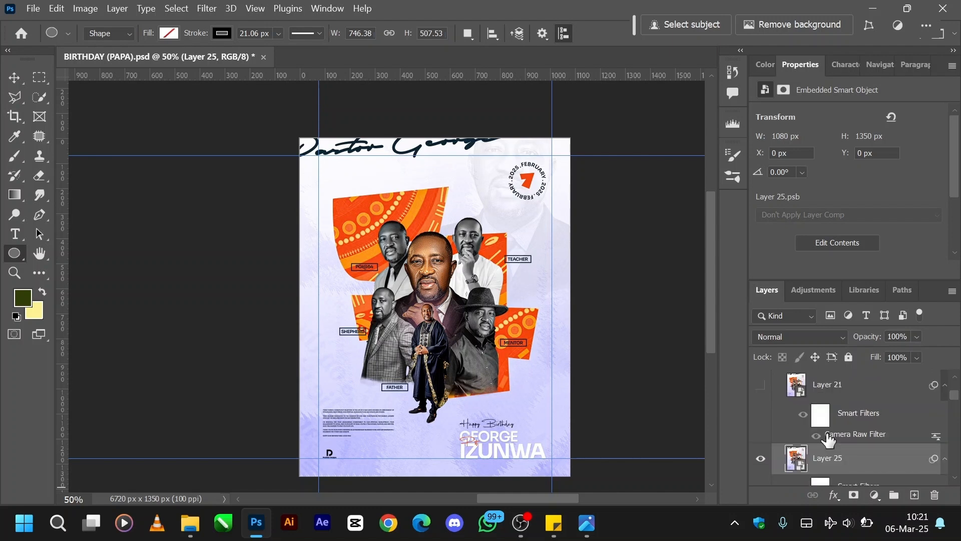
scroll(827, 439, up, 2)
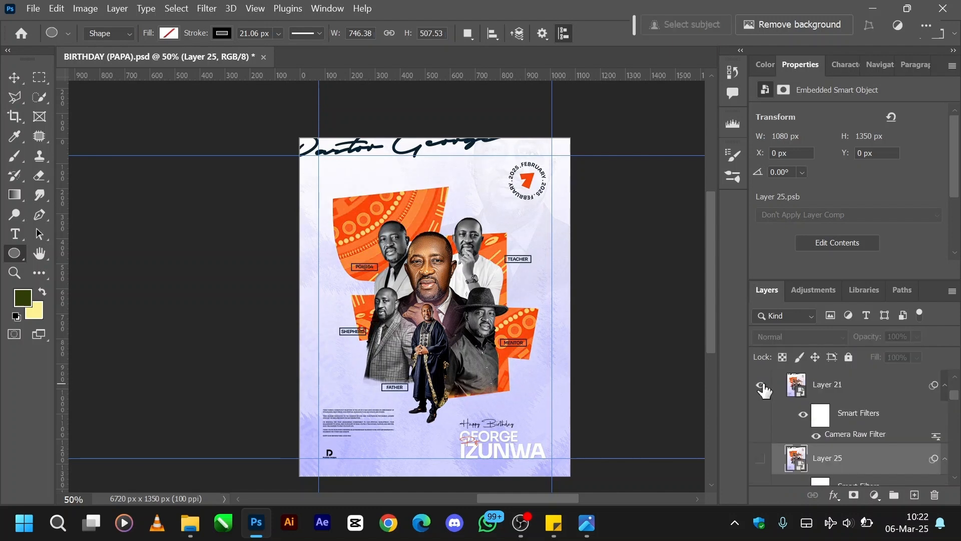